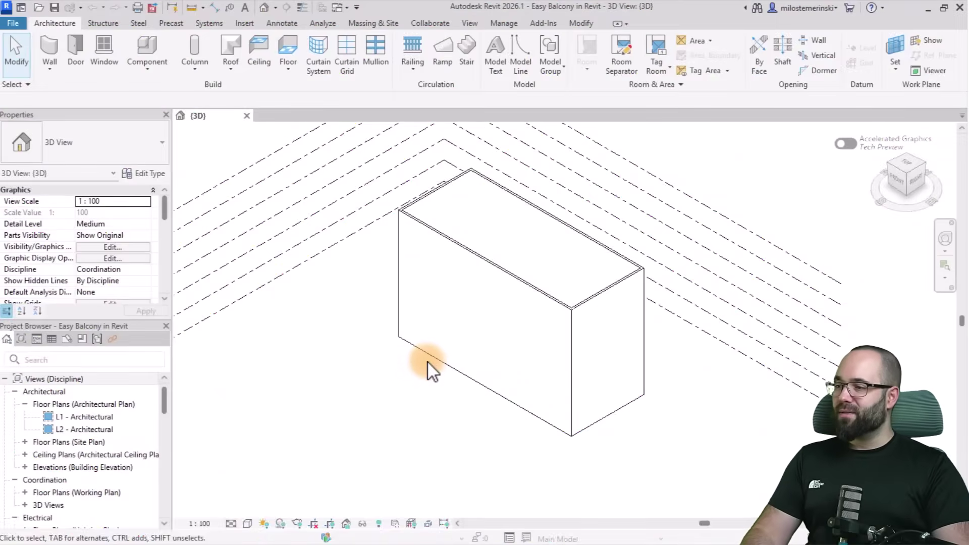
pyautogui.click(427, 361)
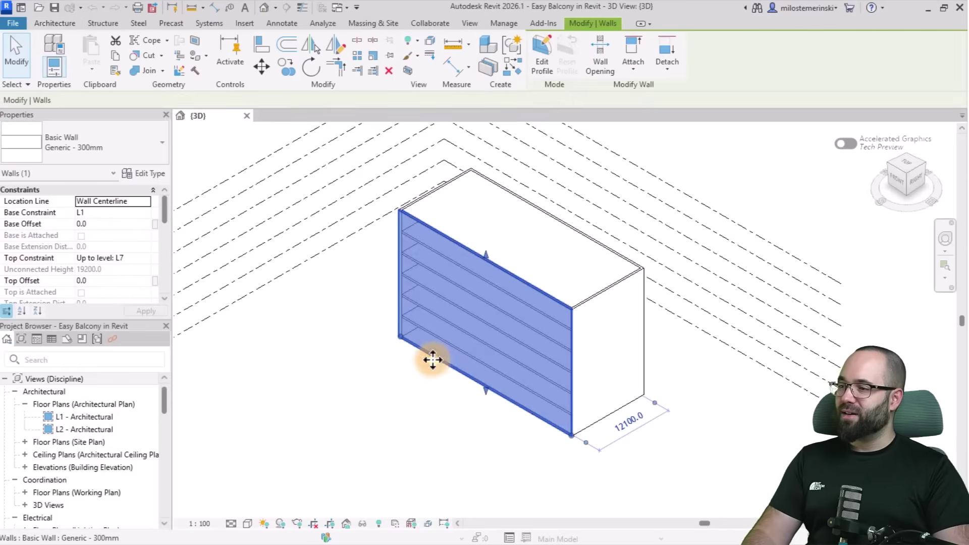
pyautogui.keyDown('shift'); pyautogui.moveTo(423, 404); pyautogui.dragTo(444, 381, button='middle'); pyautogui.keyUp('shift')
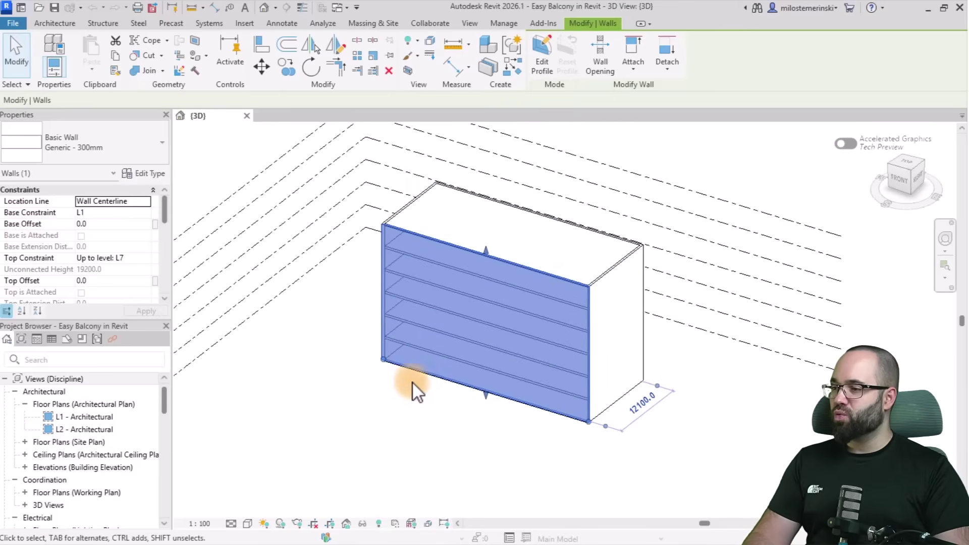
pyautogui.click(419, 403)
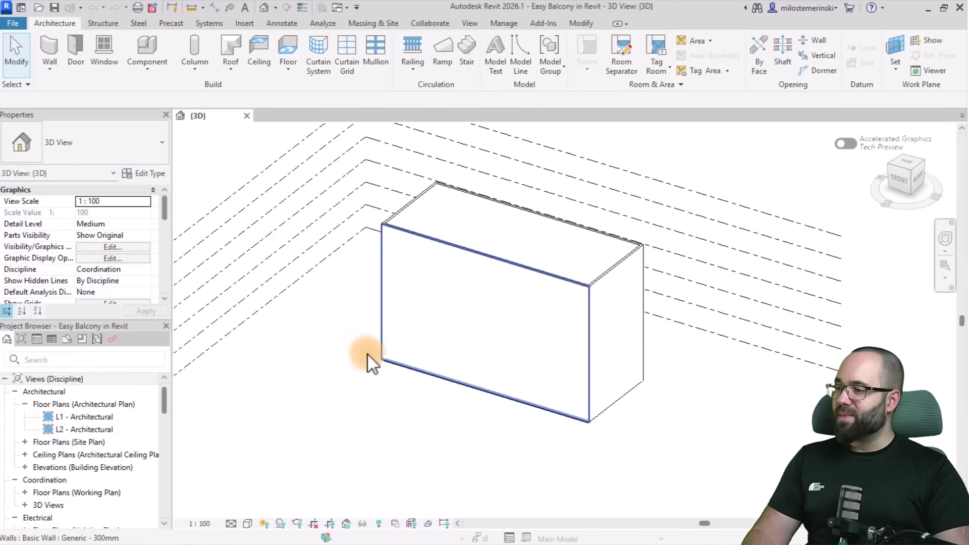
# In the L1 - Architectural plan, draw a 3000 mm Generic - 200mm wall perpendicular to the long facade, outward near the building's lower-left corner.
pyautogui.doubleClick(74, 416)
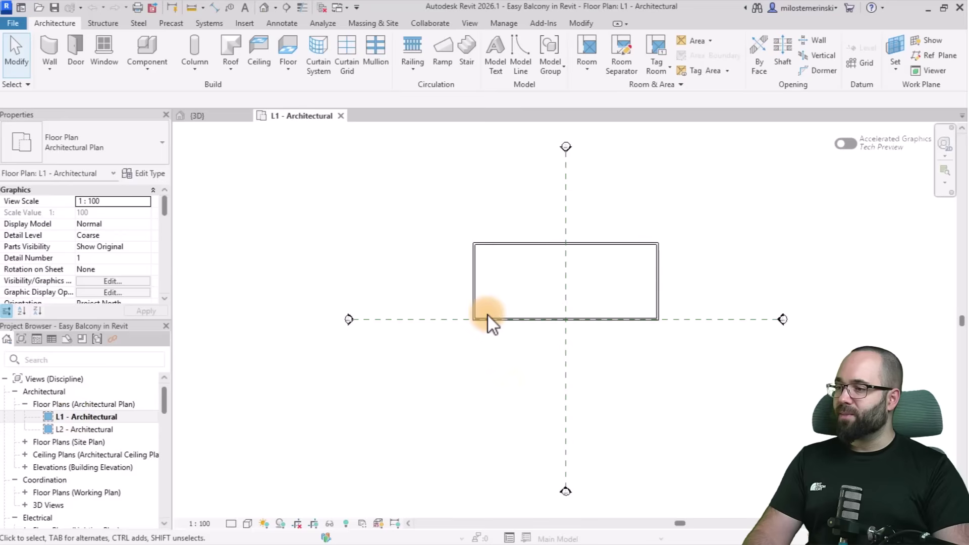
pyautogui.scroll(5, 488, 315)
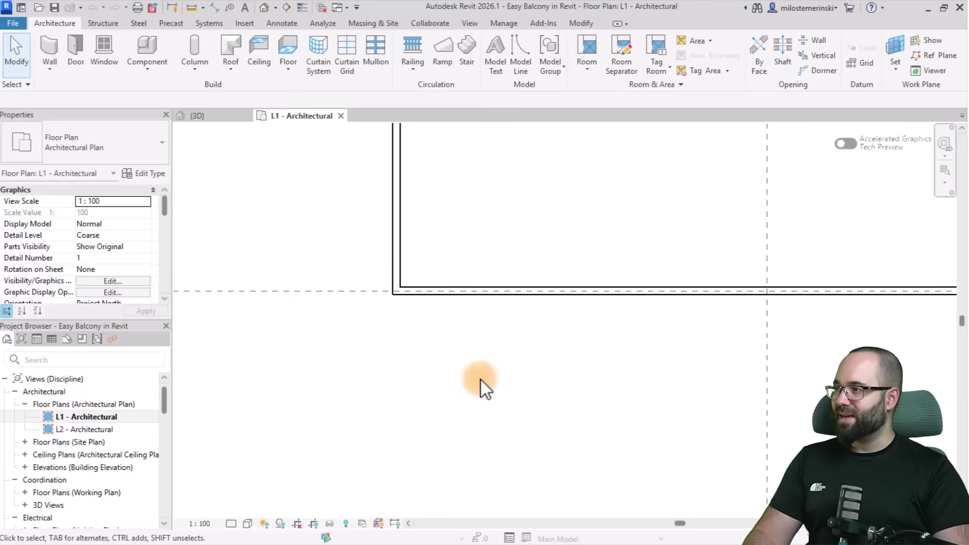
pyautogui.click(57, 44)
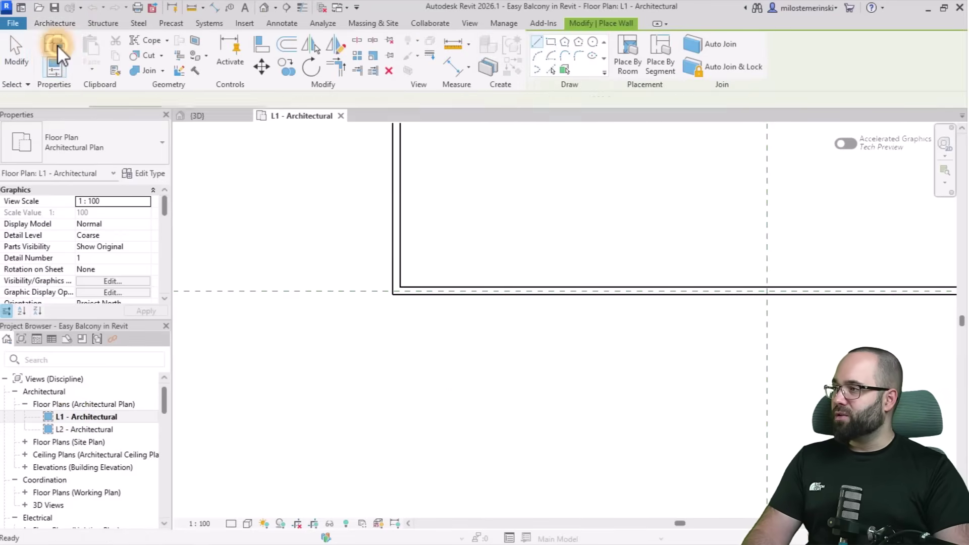
pyautogui.click(103, 147)
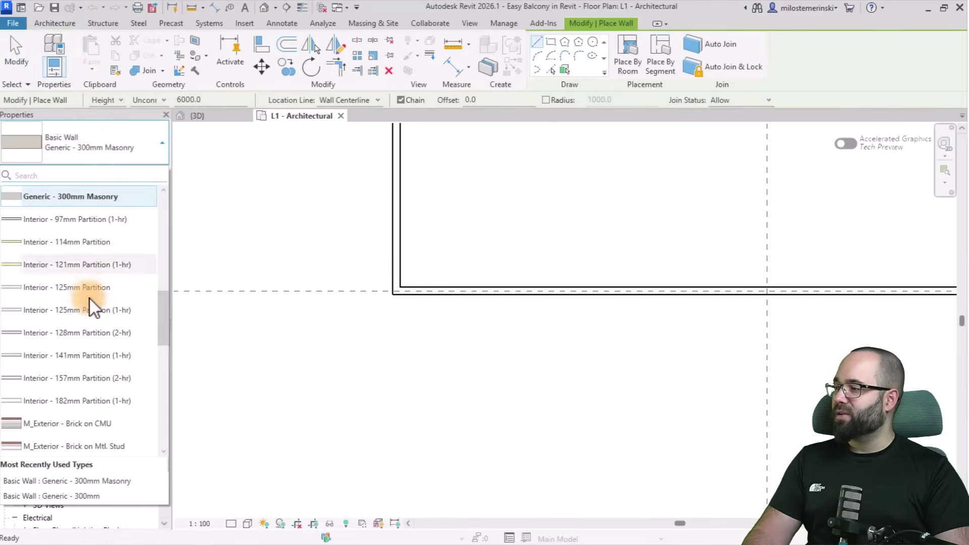
pyautogui.scroll(2, 84, 290)
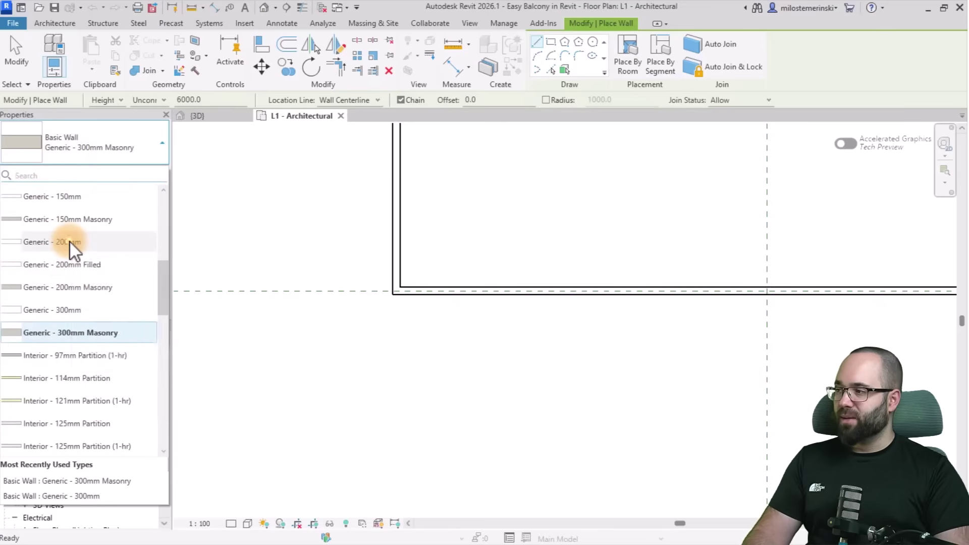
pyautogui.click(71, 242)
pyautogui.scroll(3, 405, 296)
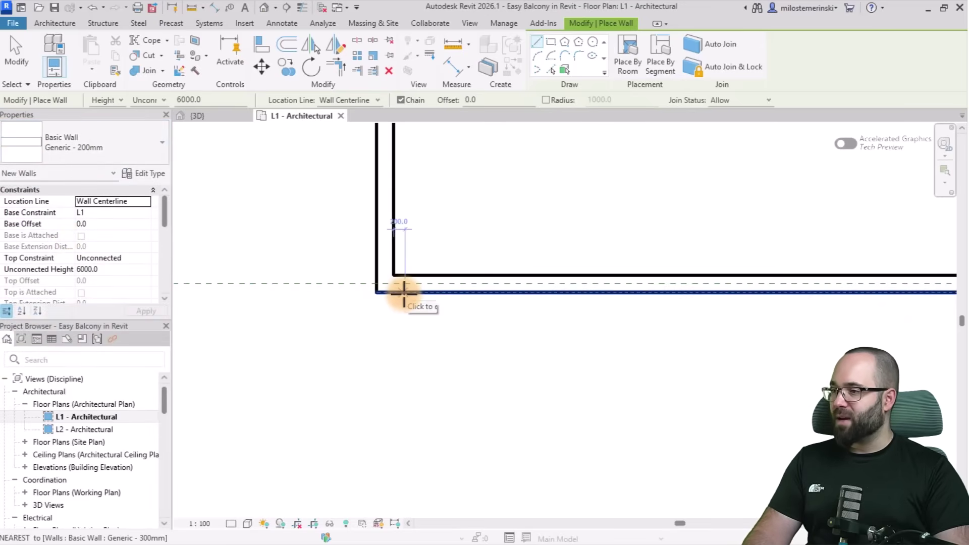
pyautogui.click(405, 296)
pyautogui.scroll(-1, 403, 399)
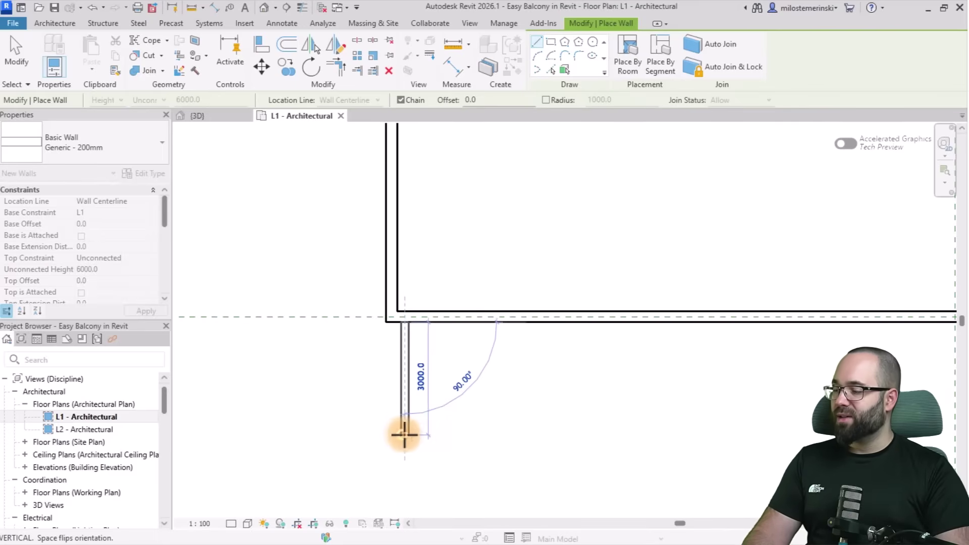
pyautogui.click(404, 434)
pyautogui.press('Escape')
pyautogui.press('Escape')
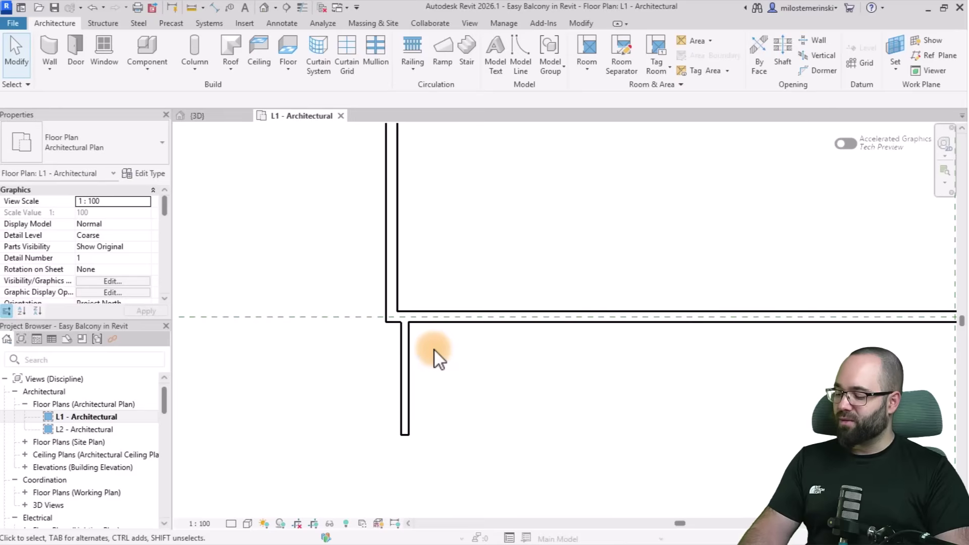
# Align the outer side face of the new projecting wall with the inner face of the building's left wall.
pyautogui.press('a')
pyautogui.press('l')
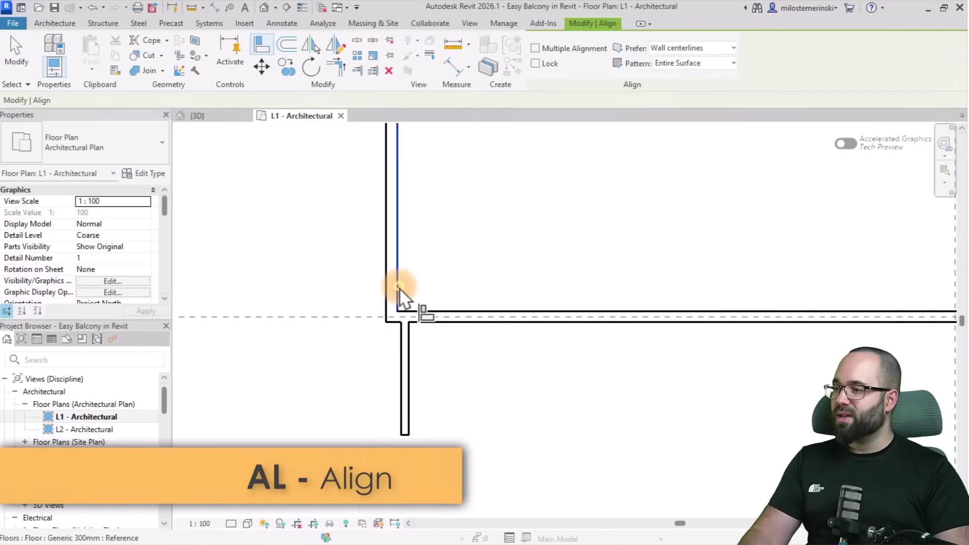
pyautogui.click(399, 288)
pyautogui.click(402, 354)
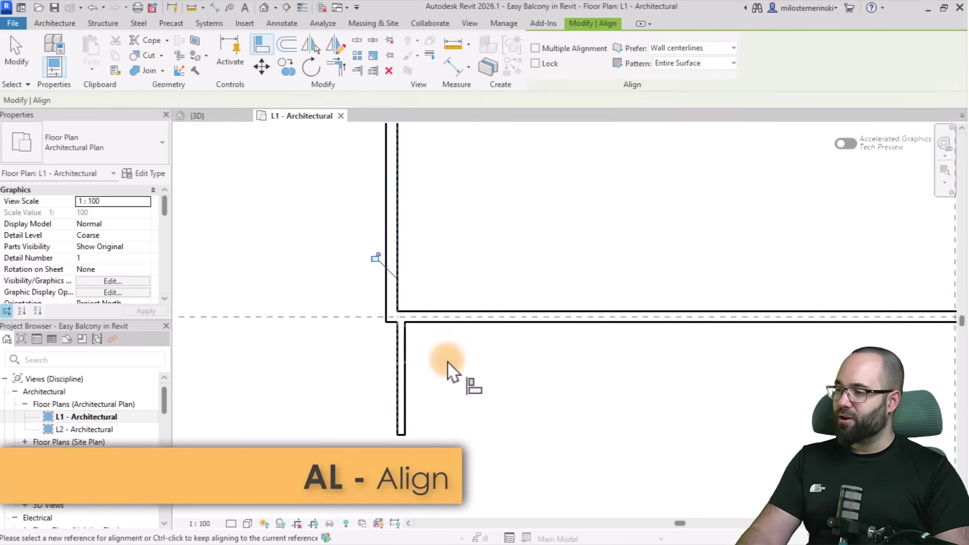
pyautogui.press('Escape')
pyautogui.press('Escape')
# Copy the projecting wall 4000 mm to the right along the facade.
pyautogui.click(401, 379)
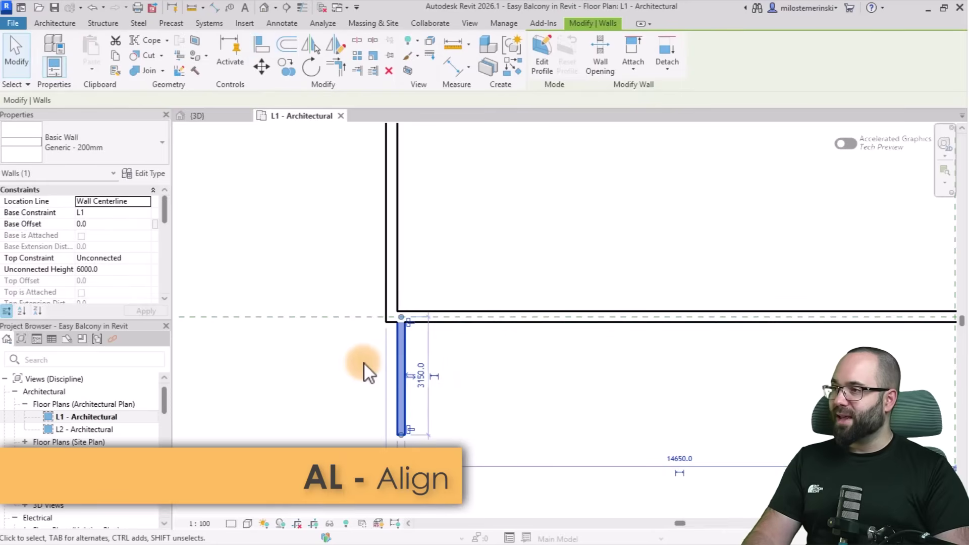
pyautogui.click(286, 67)
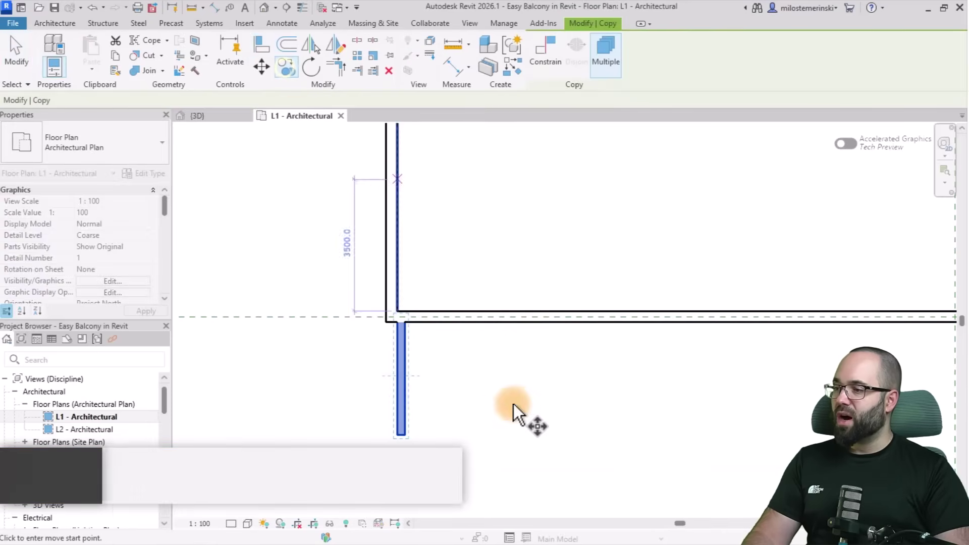
pyautogui.click(473, 397)
pyautogui.write('40')
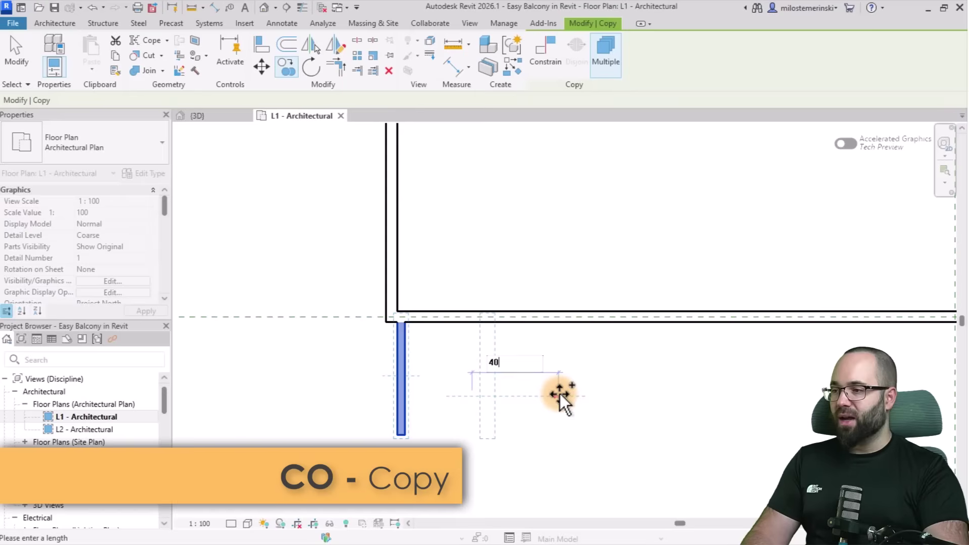
pyautogui.write('00')
pyautogui.press('Return')
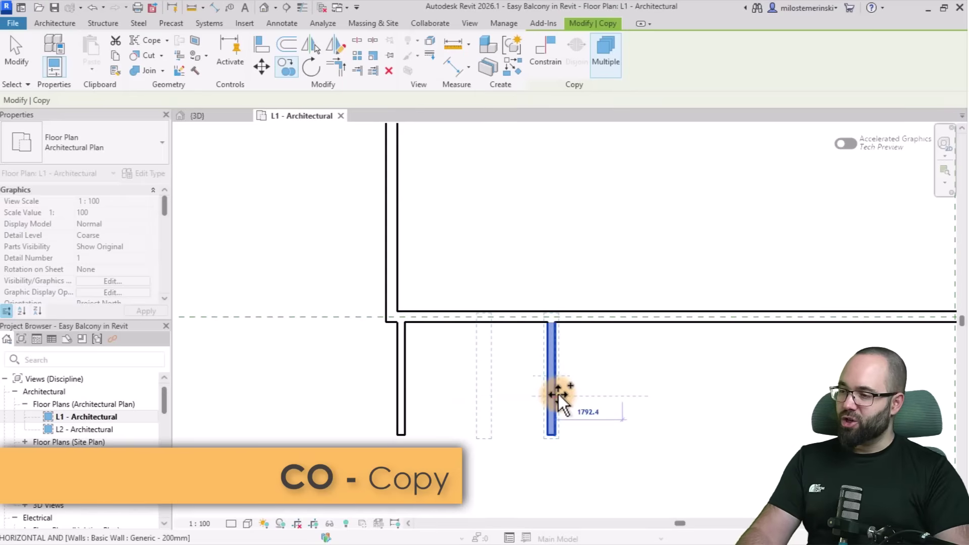
pyautogui.press('Escape')
pyautogui.press('Escape')
# In the 3D view, set the unconnected height of both projecting walls to 3000 mm.
pyautogui.click(197, 116)
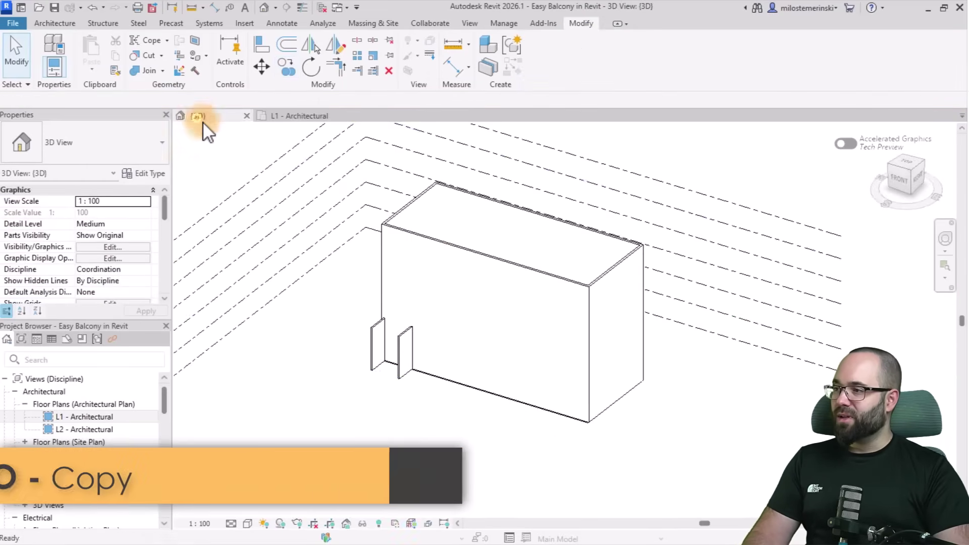
pyautogui.keyDown('shift'); pyautogui.moveTo(493, 428); pyautogui.dragTo(459, 461, button='middle'); pyautogui.keyUp('shift')
pyautogui.scroll(5, 484, 444)
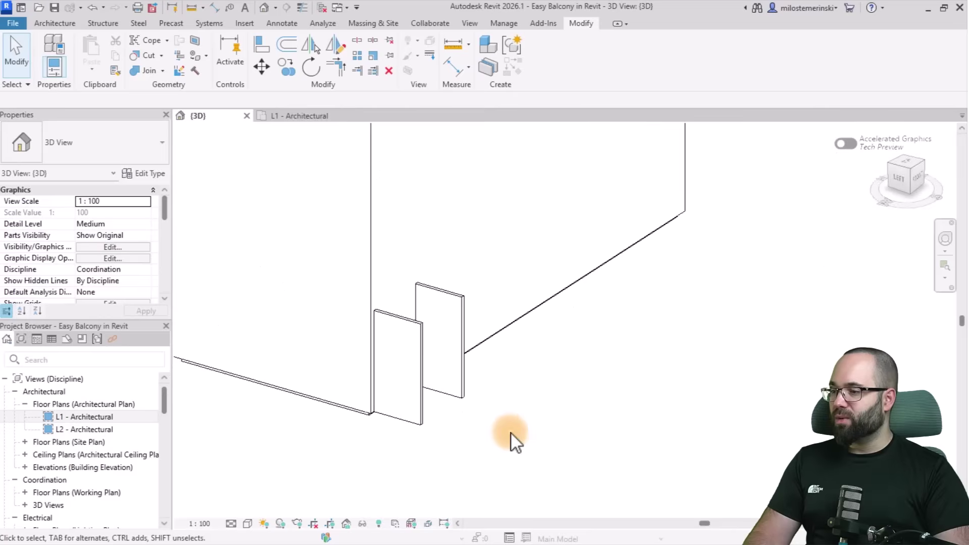
pyautogui.moveTo(406, 400); pyautogui.dragTo(405, 394)
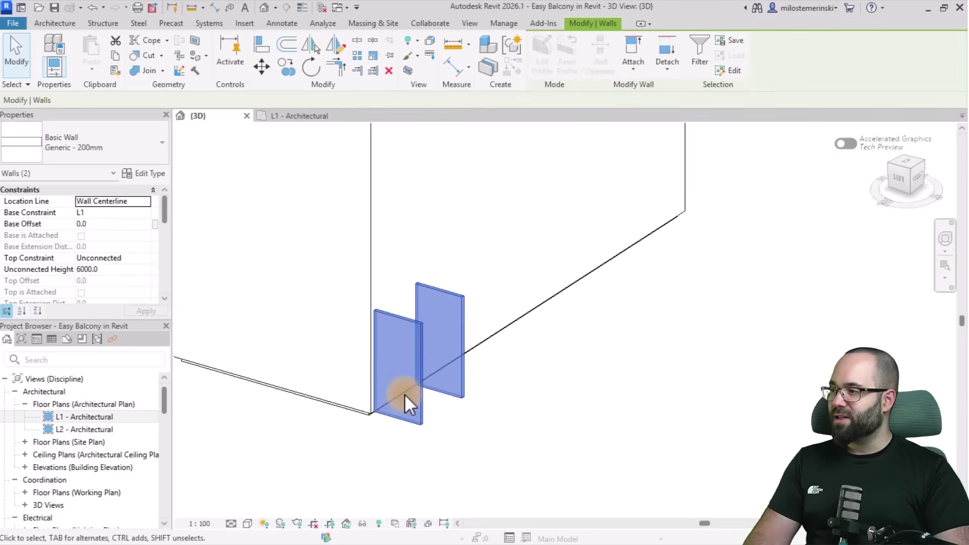
pyautogui.click(111, 269)
pyautogui.write('3000.0')
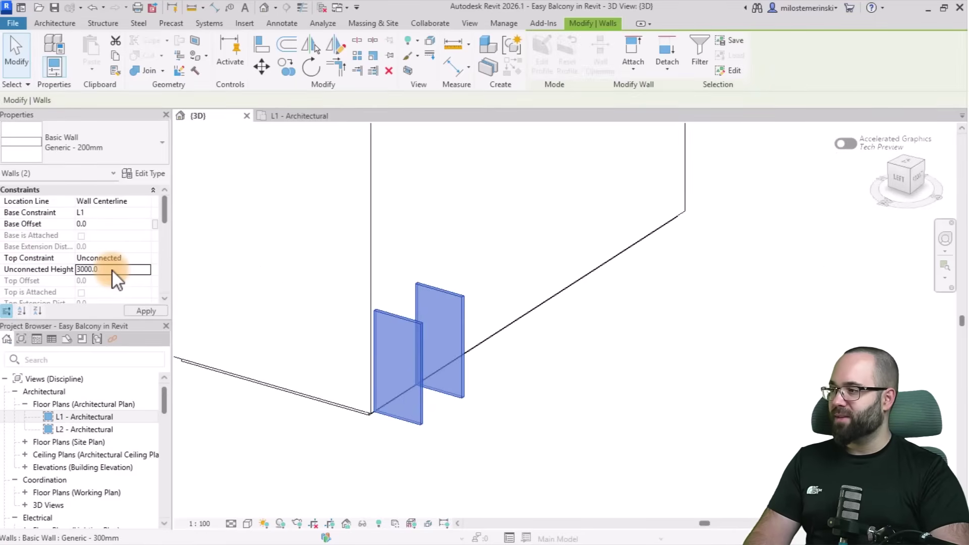
pyautogui.press('Return')
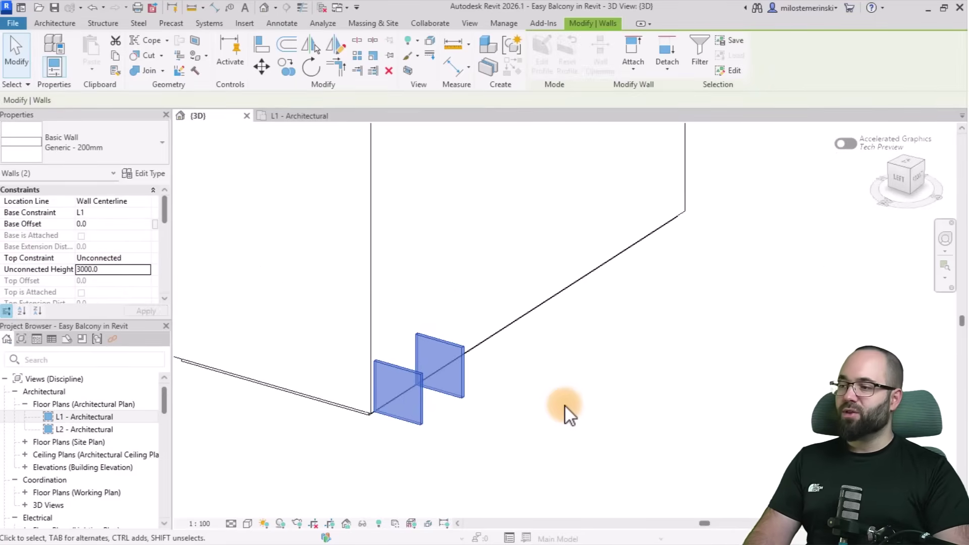
pyautogui.click(569, 403)
pyautogui.keyDown('shift'); pyautogui.moveTo(578, 401); pyautogui.dragTo(550, 410, button='middle'); pyautogui.keyUp('shift')
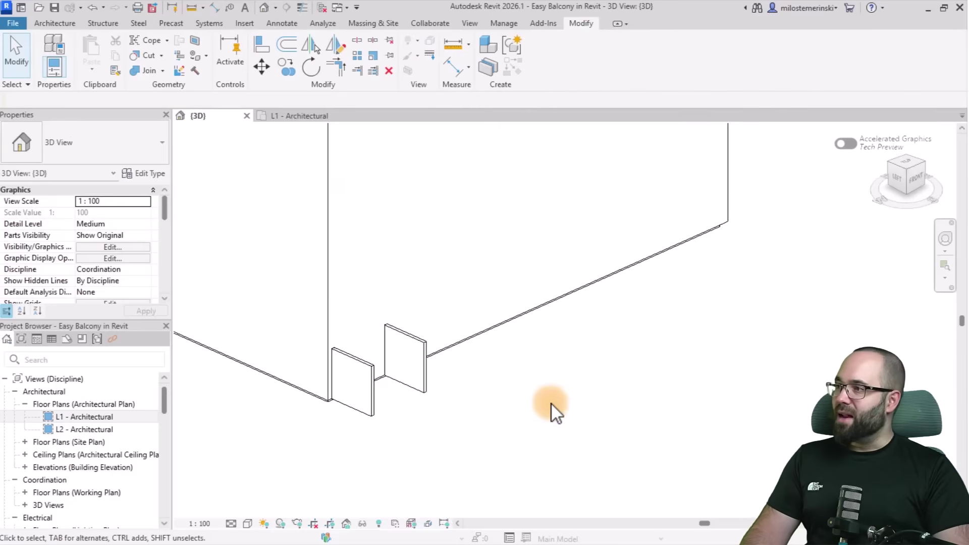
# Start a floor in the L1 - Architectural plan and duplicate the Generic 300mm floor type as Generic 200mm.
pyautogui.click(284, 117)
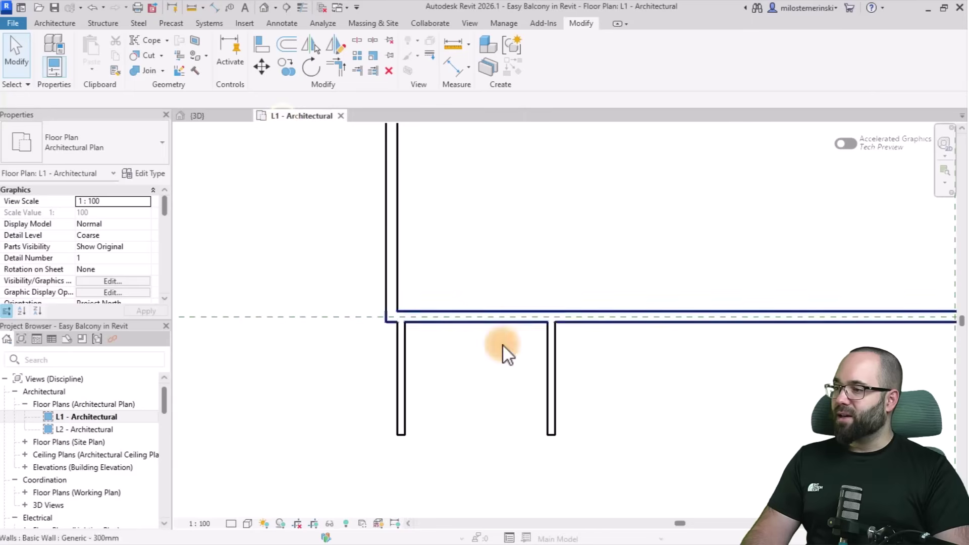
pyautogui.click(58, 25)
pyautogui.click(286, 44)
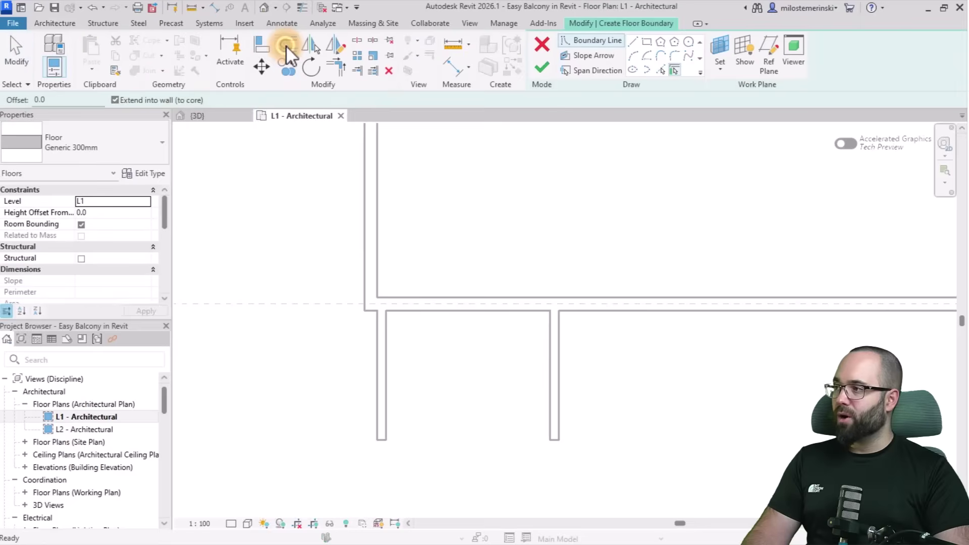
pyautogui.click(95, 156)
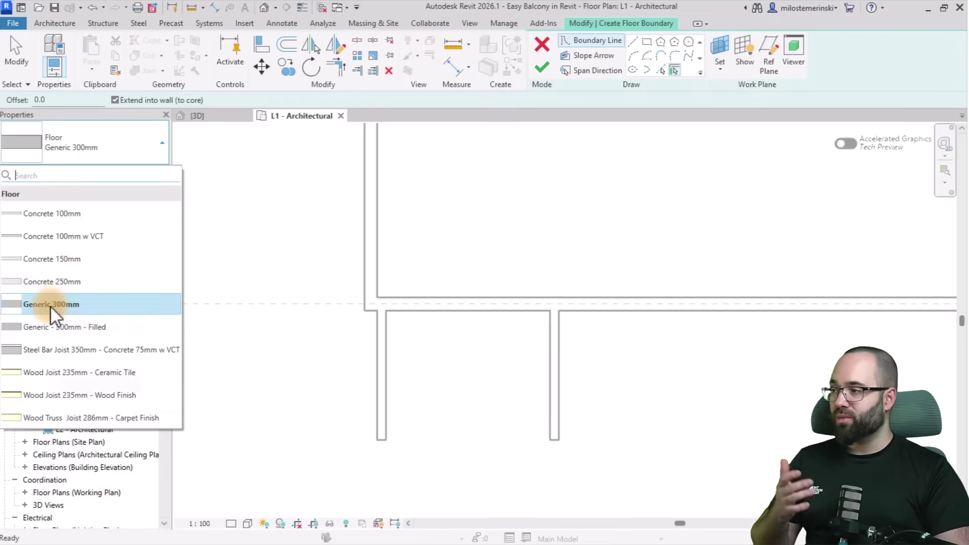
pyautogui.click(91, 146)
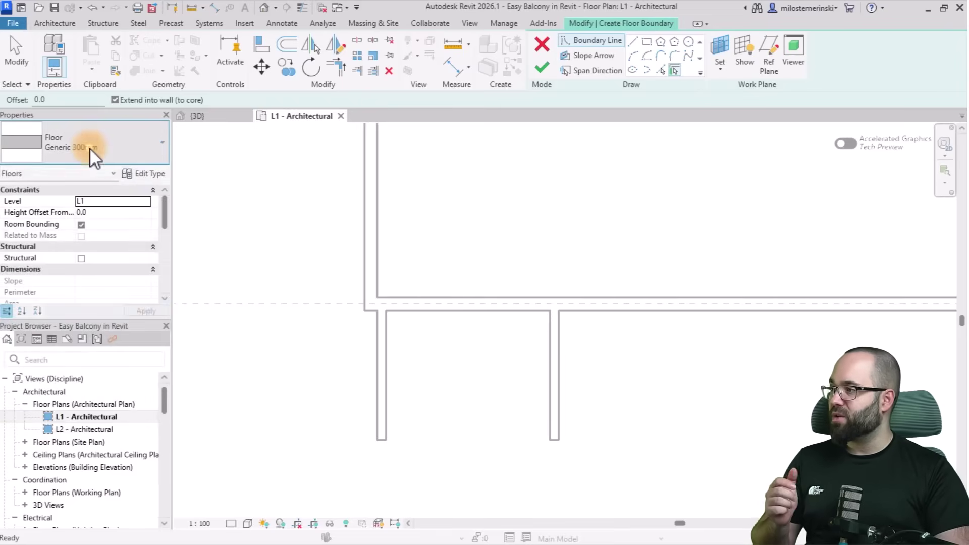
pyautogui.click(143, 177)
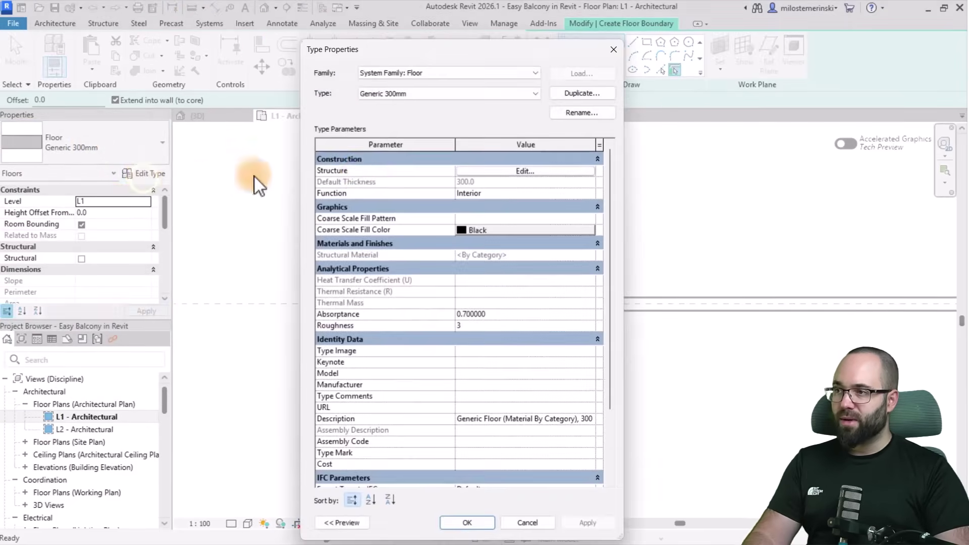
pyautogui.click(573, 93)
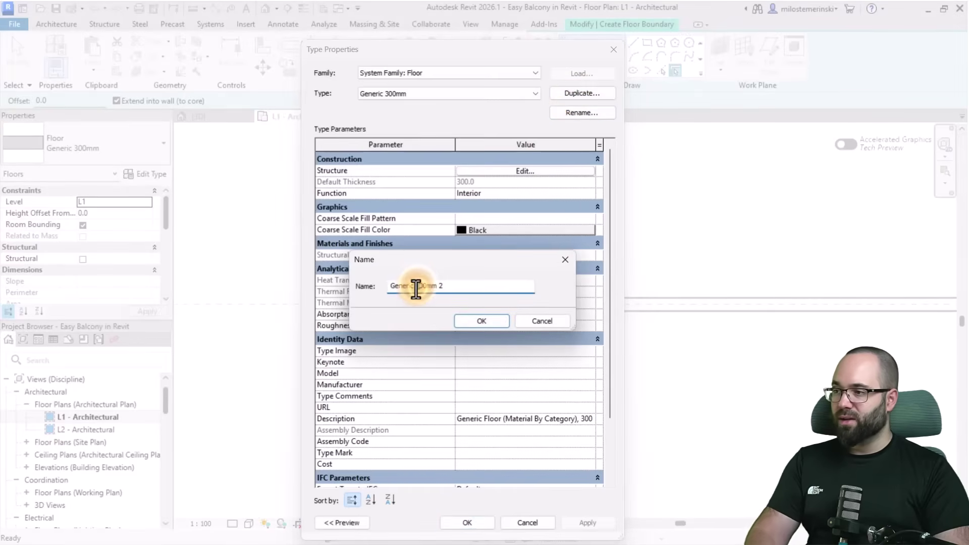
pyautogui.press('BackSpace')
pyautogui.write('2')
pyautogui.moveTo(439, 286); pyautogui.dragTo(469, 288)
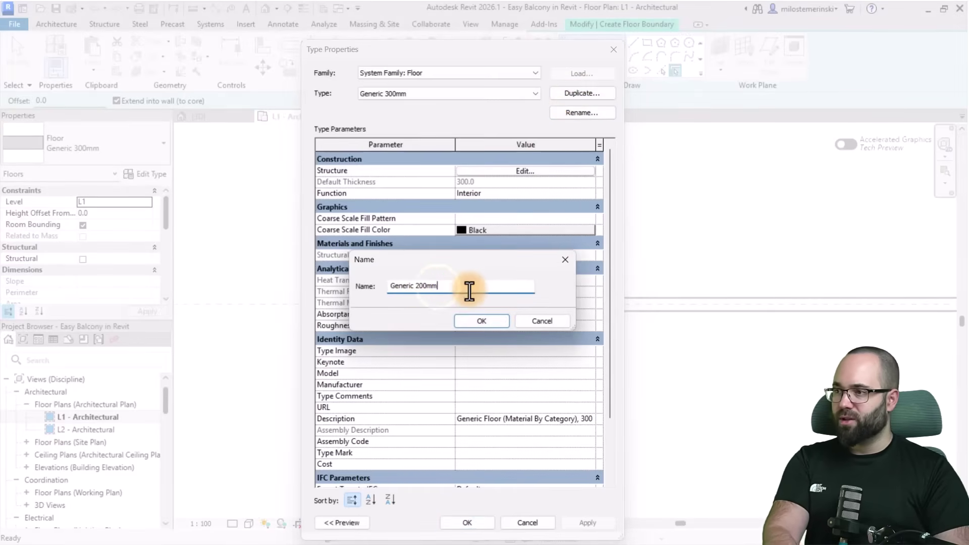
pyautogui.click(481, 321)
# Set the structure layer thickness of the Generic 200mm floor type to 200 mm and apply the type to the floor.
pyautogui.click(468, 172)
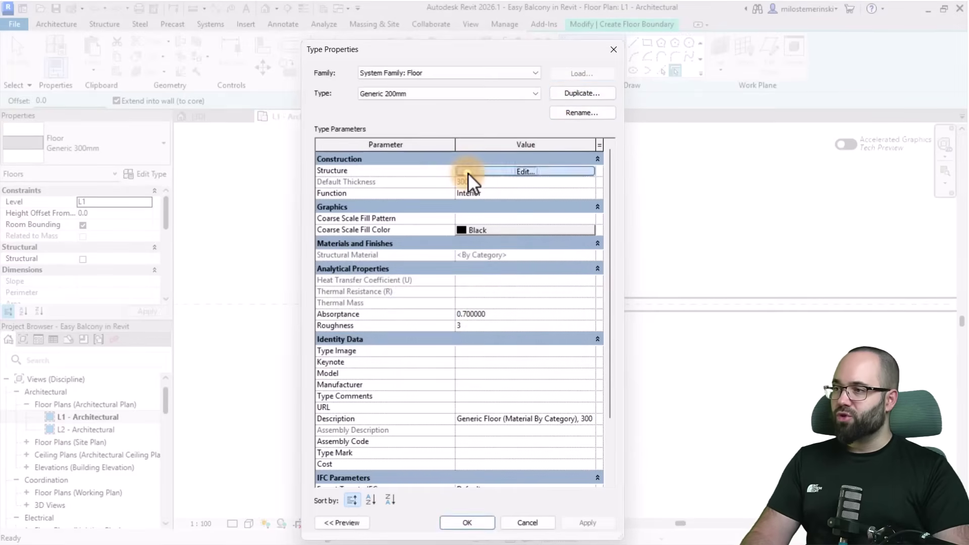
pyautogui.click(472, 180)
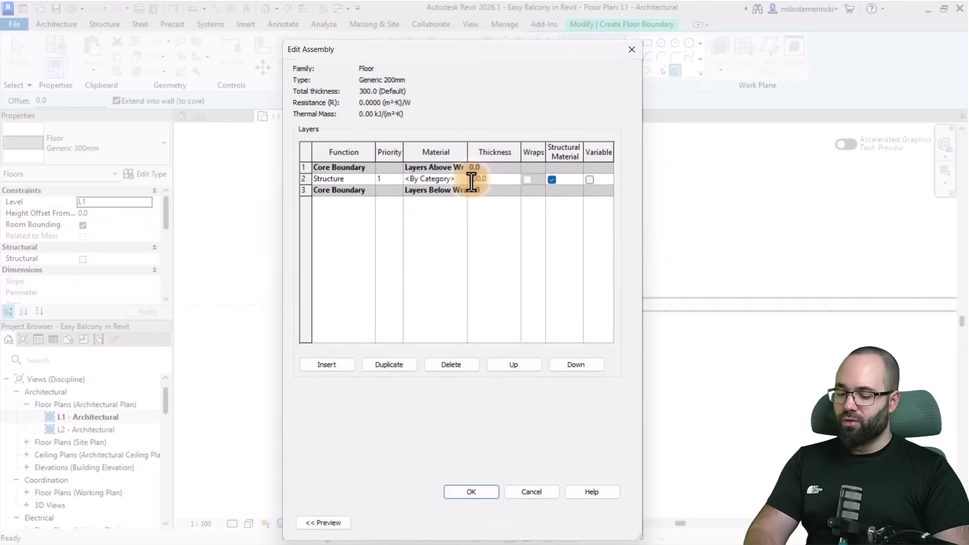
pyautogui.click(484, 494)
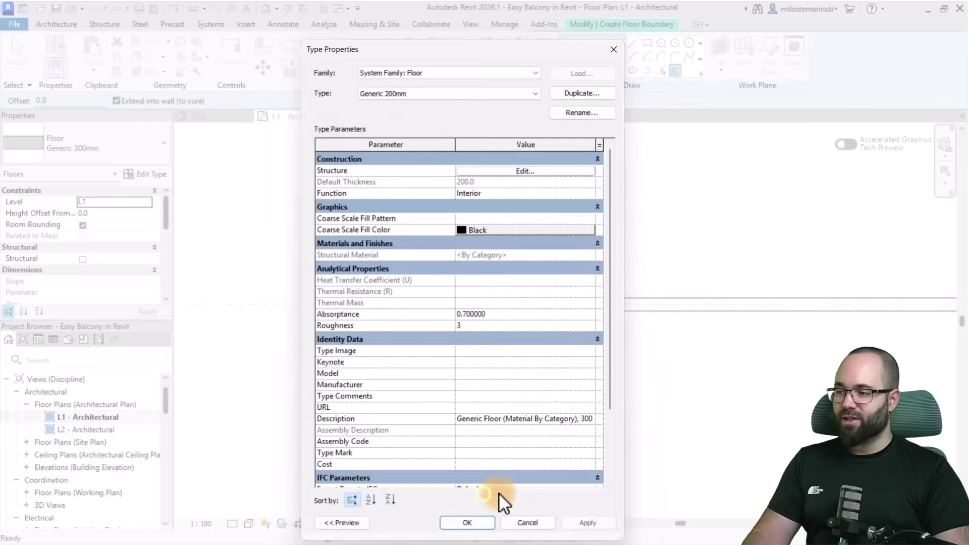
pyautogui.click(472, 526)
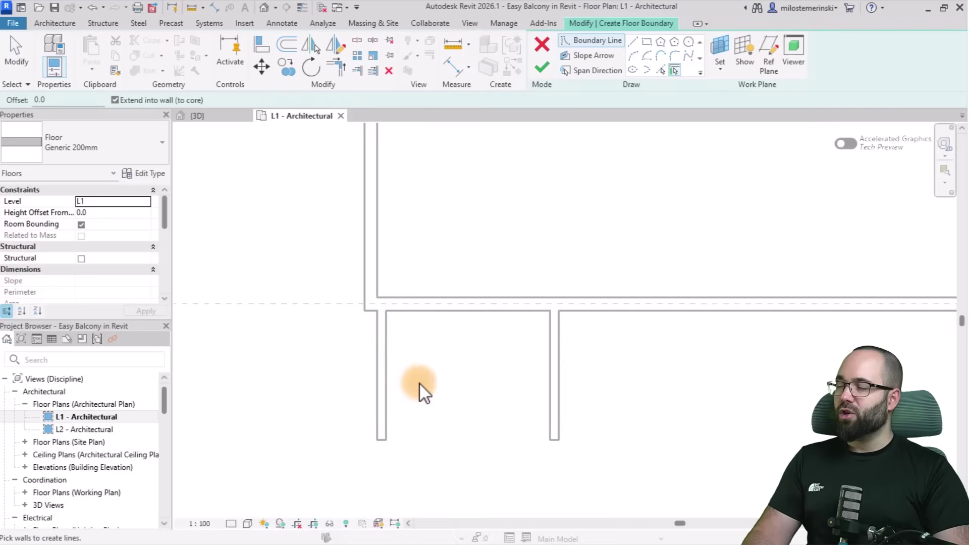
# Sketch a rectangular floor boundary from the facade to the outer ends and faces of both projecting walls and finish the floor.
pyautogui.click(648, 42)
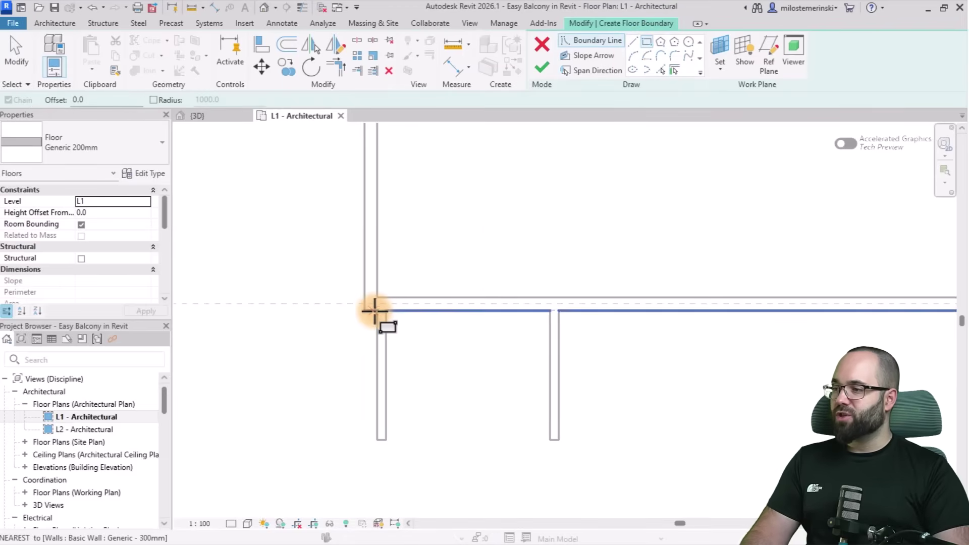
pyautogui.click(385, 311)
pyautogui.click(558, 441)
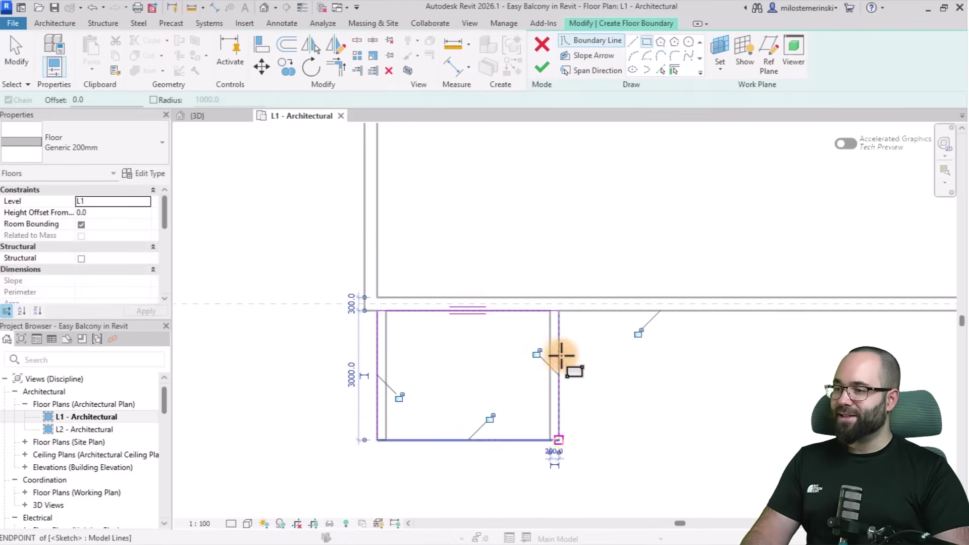
pyautogui.press('Escape')
pyautogui.press('Escape')
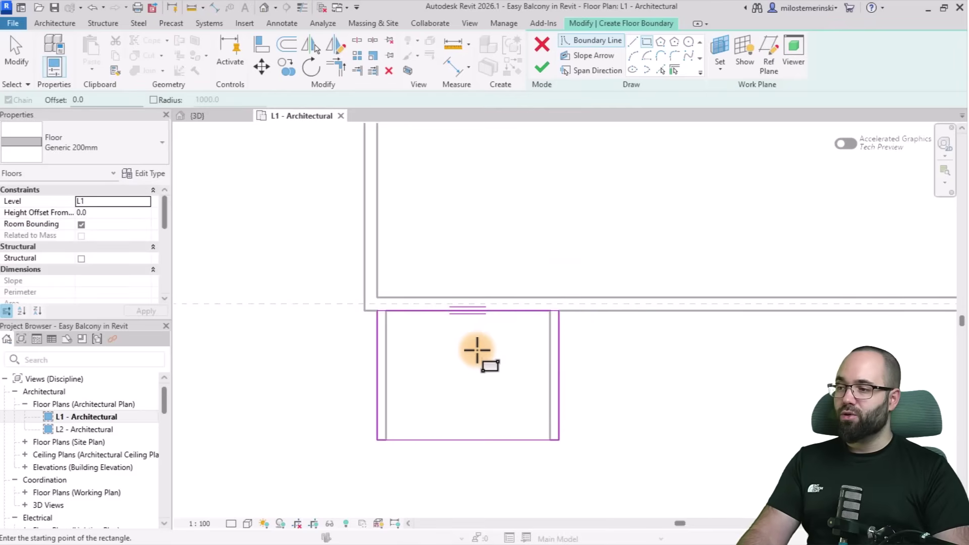
pyautogui.click(540, 71)
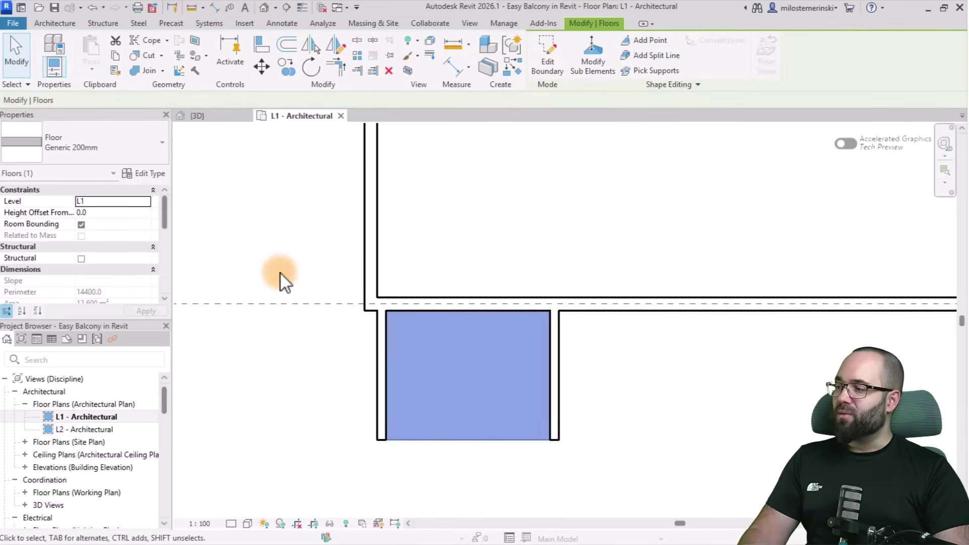
# Open the South elevation and set its visual style to Hidden Line.
pyautogui.scroll(-6, 484, 268)
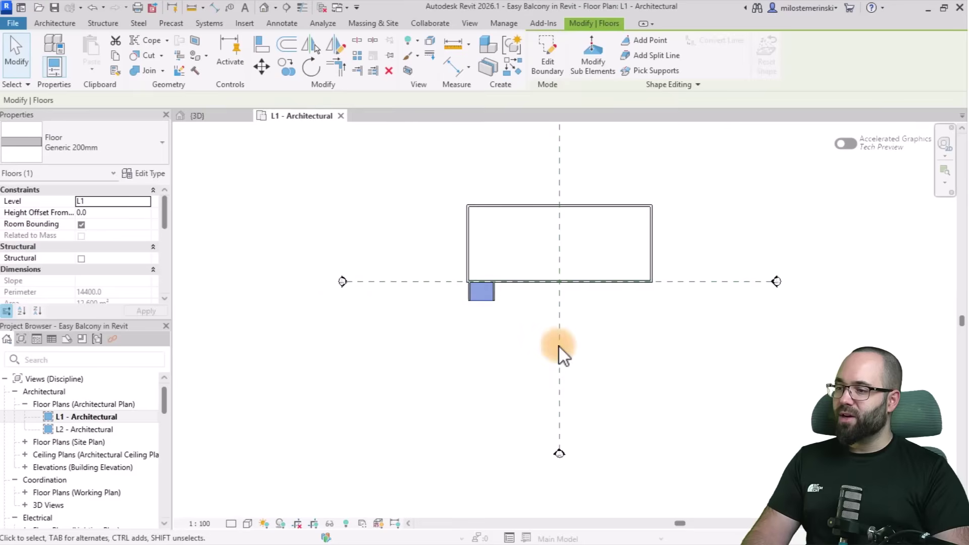
pyautogui.doubleClick(560, 450)
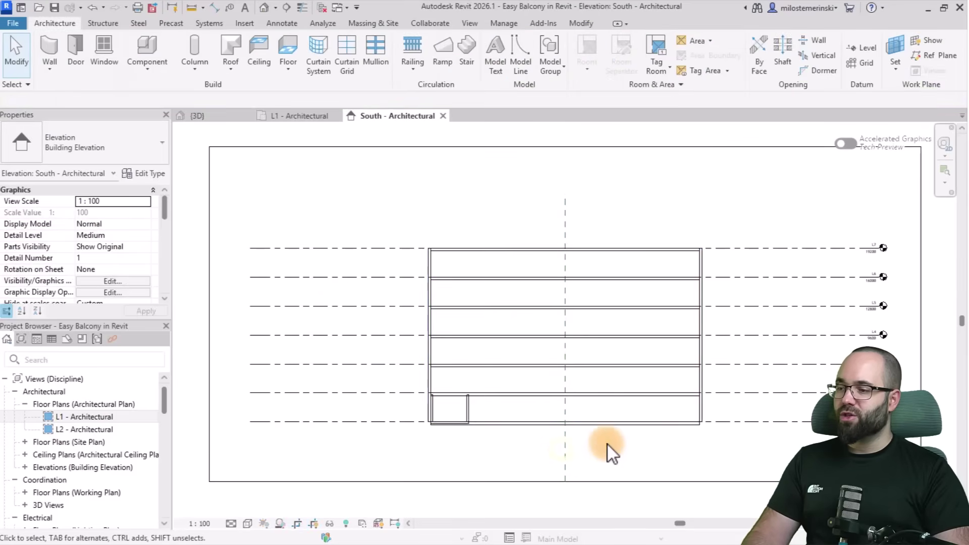
pyautogui.scroll(4, 480, 435)
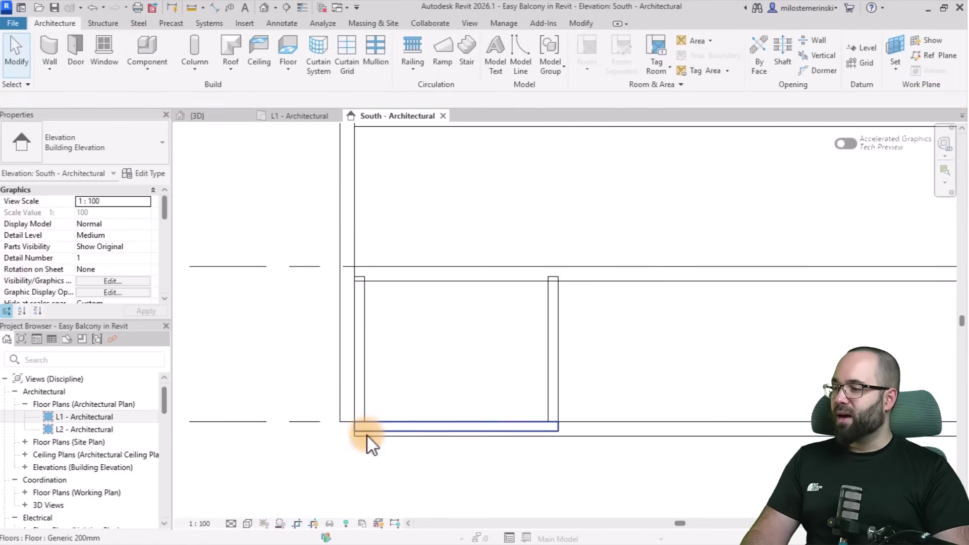
pyautogui.click(248, 524)
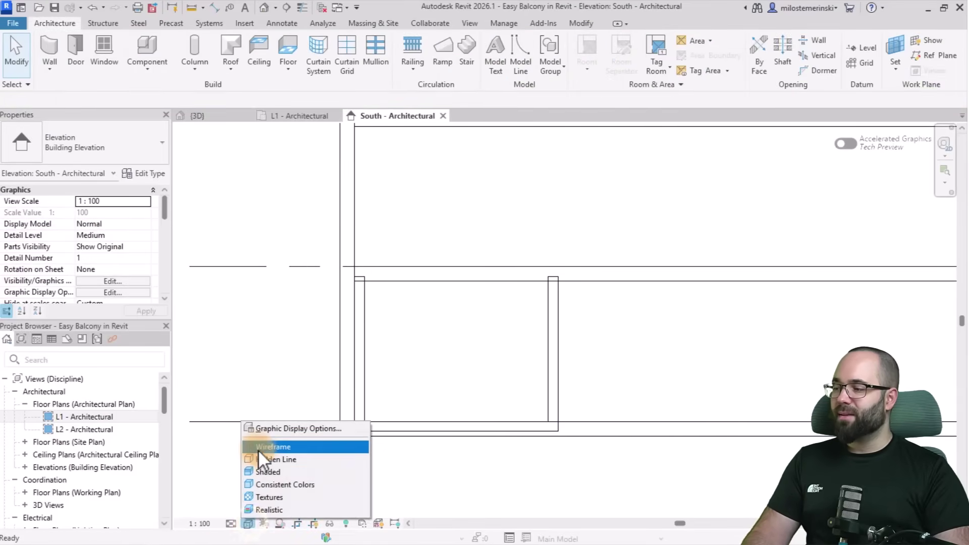
pyautogui.scroll(-3, 498, 413)
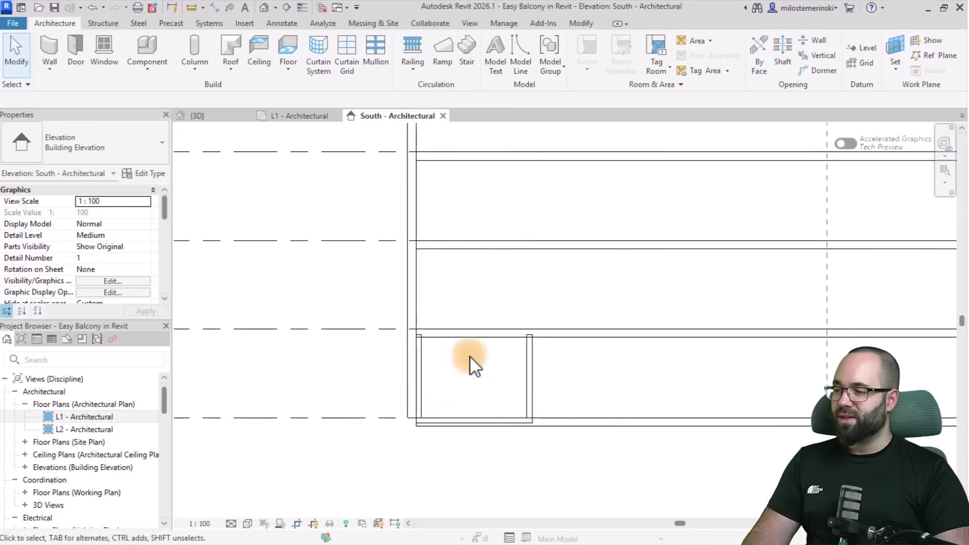
pyautogui.click(248, 524)
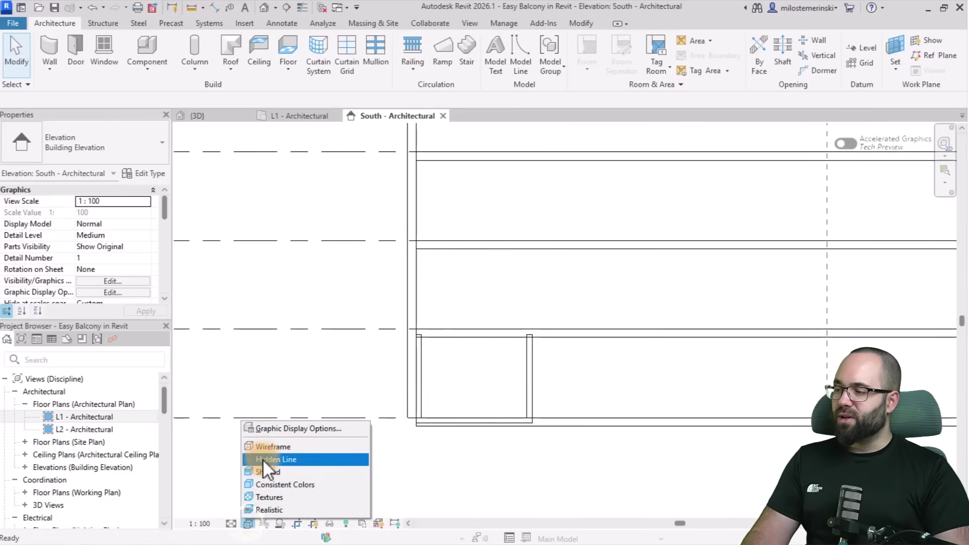
pyautogui.click(262, 459)
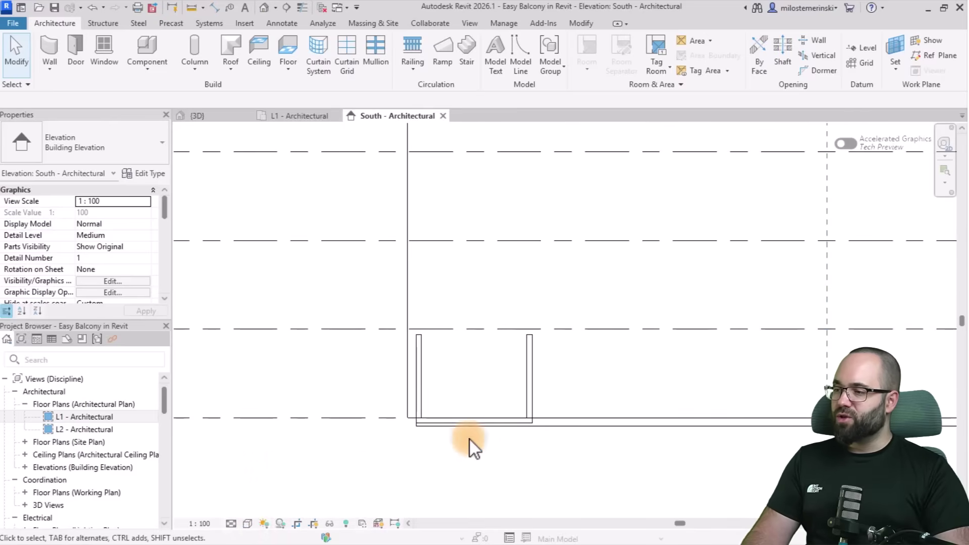
# Copy the balcony's floor slab at L1 to the clipboard and paste it aligned to level L2.
pyautogui.click(438, 422)
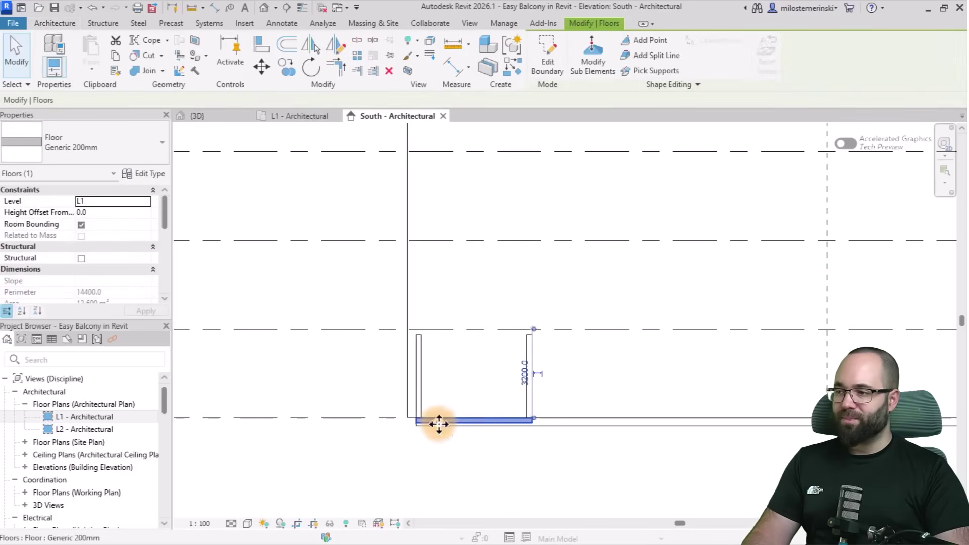
pyautogui.scroll(1, 489, 419)
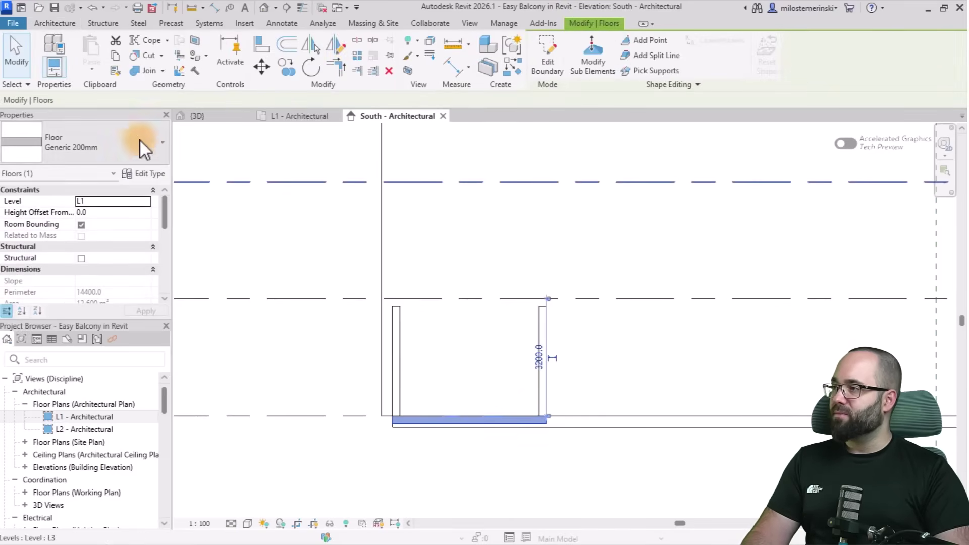
pyautogui.click(115, 55)
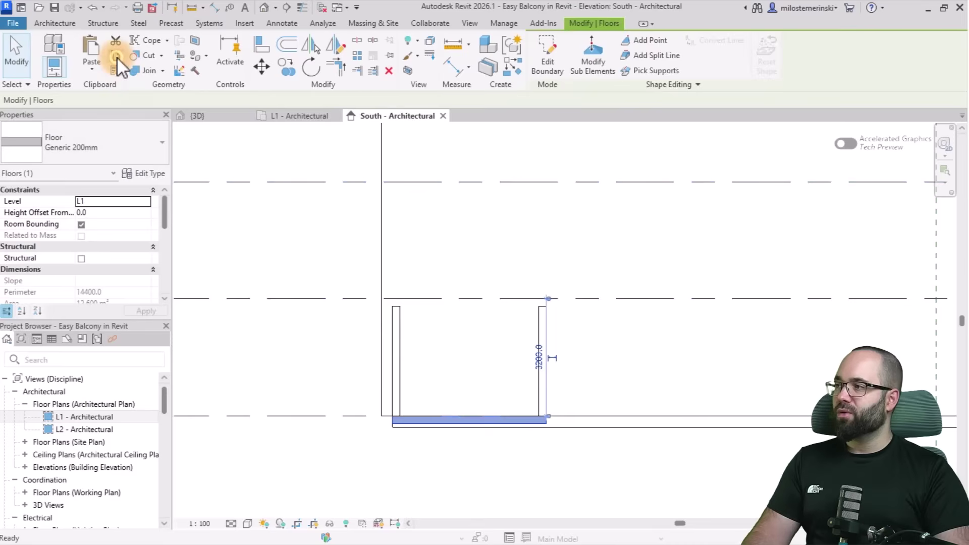
pyautogui.click(92, 71)
pyautogui.click(117, 115)
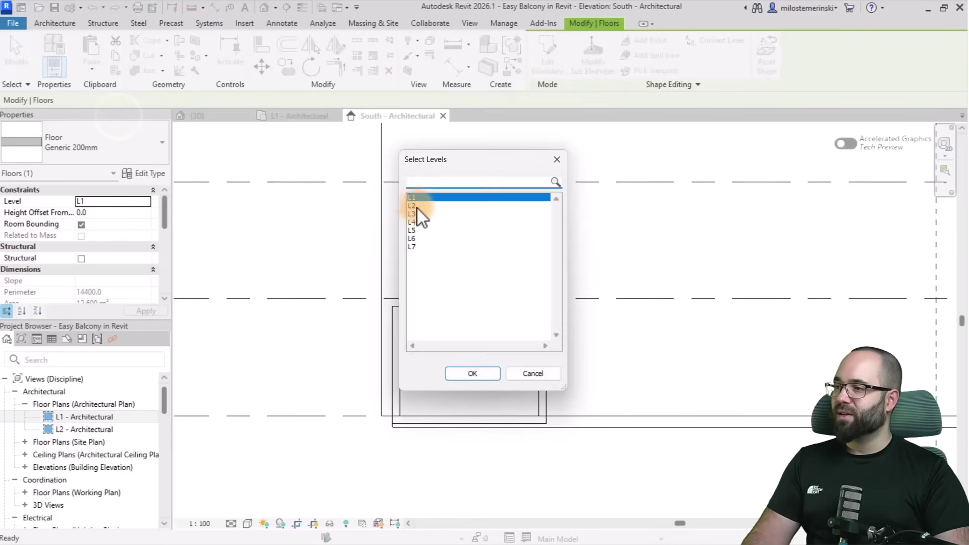
pyautogui.click(411, 206)
pyautogui.click(462, 374)
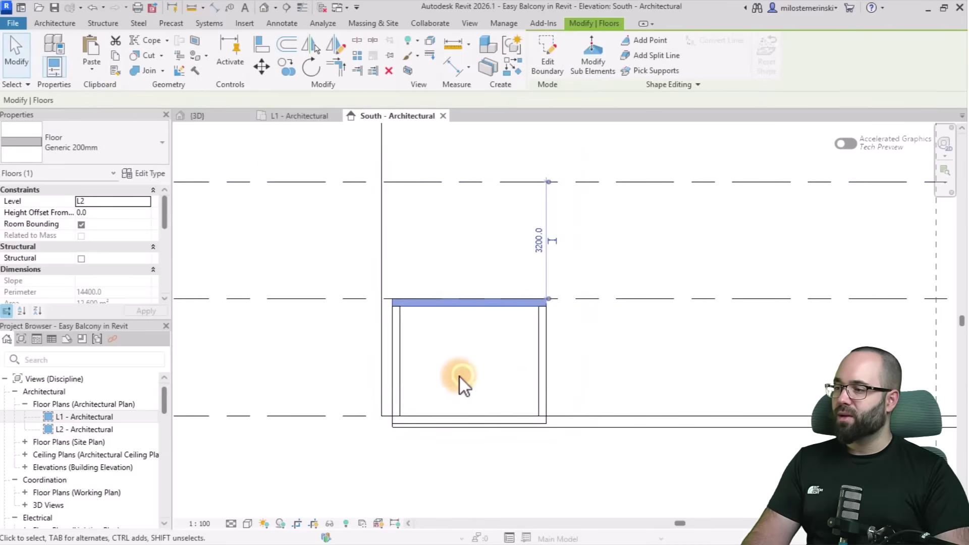
# Copy the L2 balcony slab straight down by about 600 mm.
pyautogui.scroll(3, 417, 316)
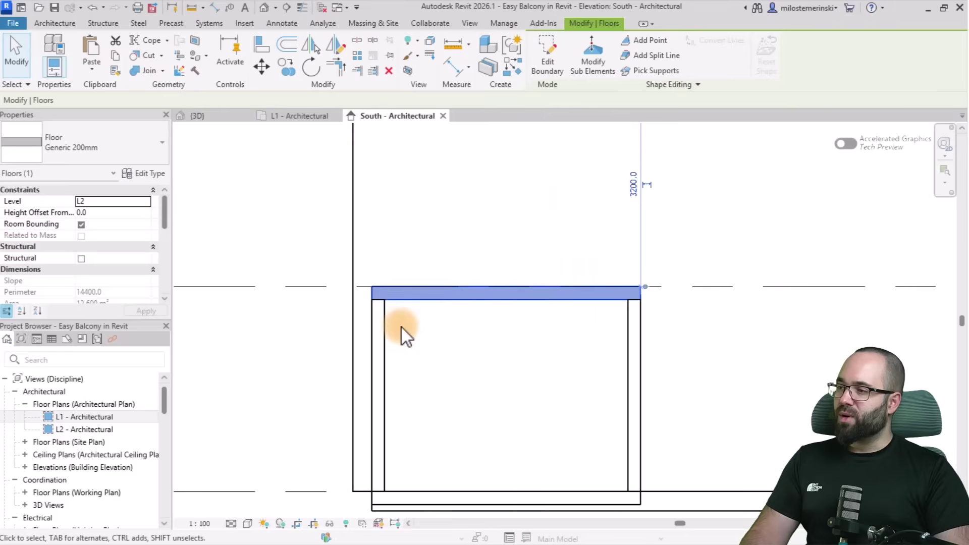
pyautogui.click(290, 69)
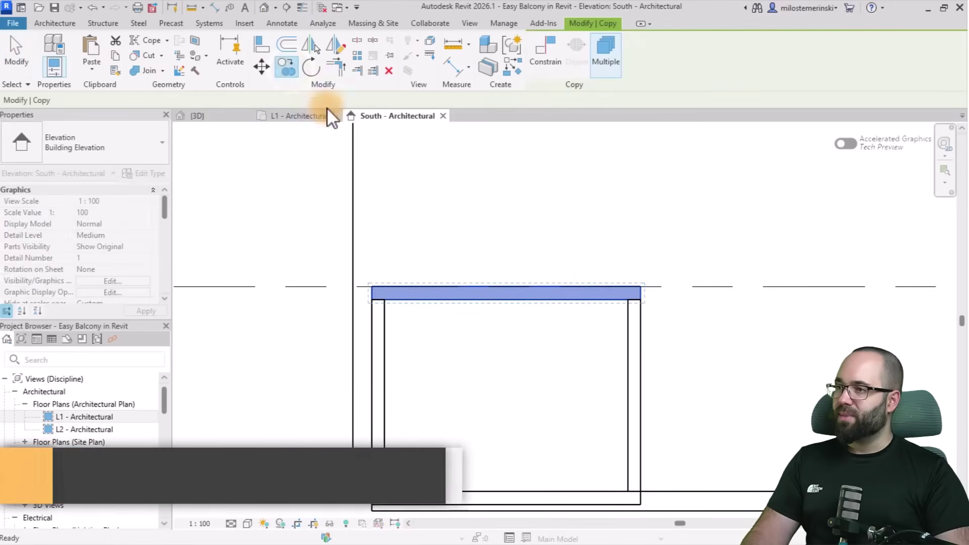
pyautogui.click(577, 286)
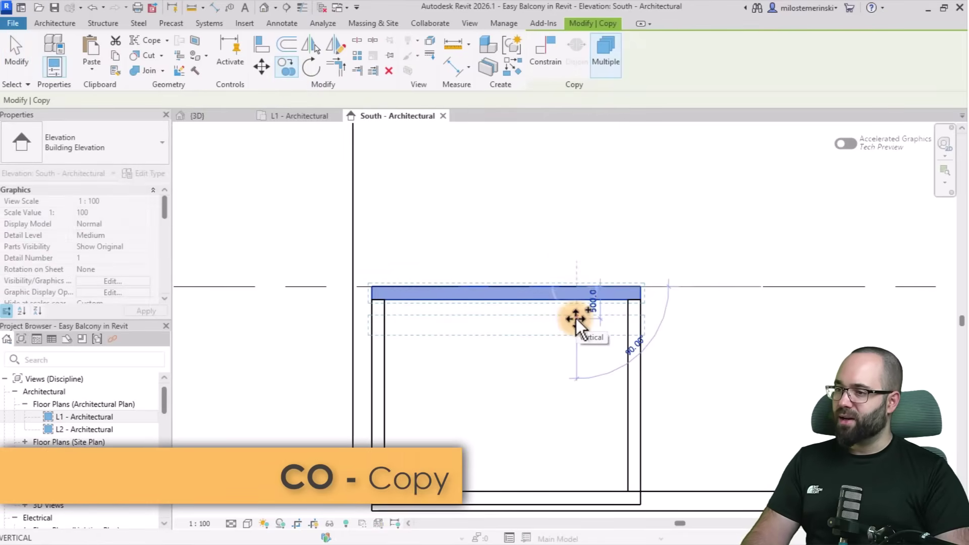
pyautogui.click(576, 323)
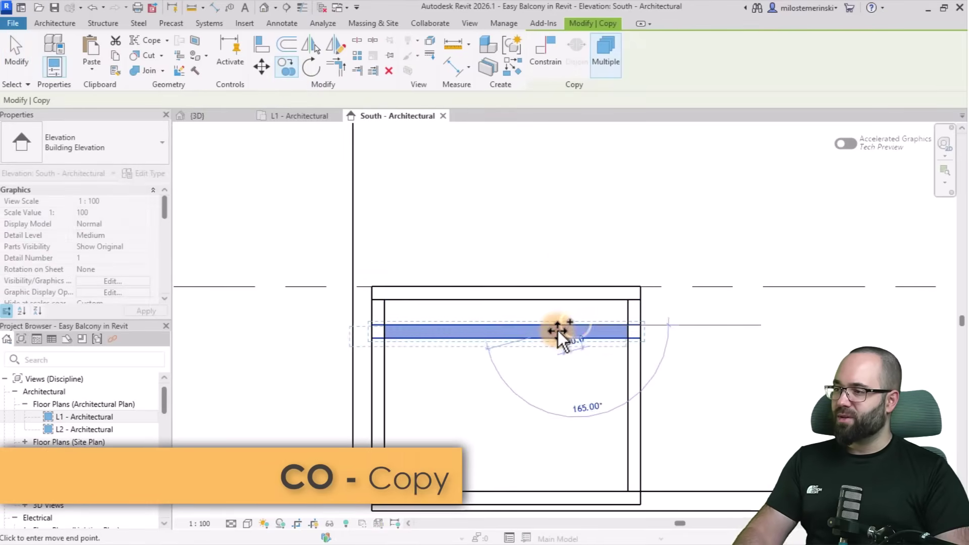
pyautogui.press('Escape')
pyautogui.press('Escape')
# Set the copied slab's distance below level L2 to 400 mm.
pyautogui.click(548, 337)
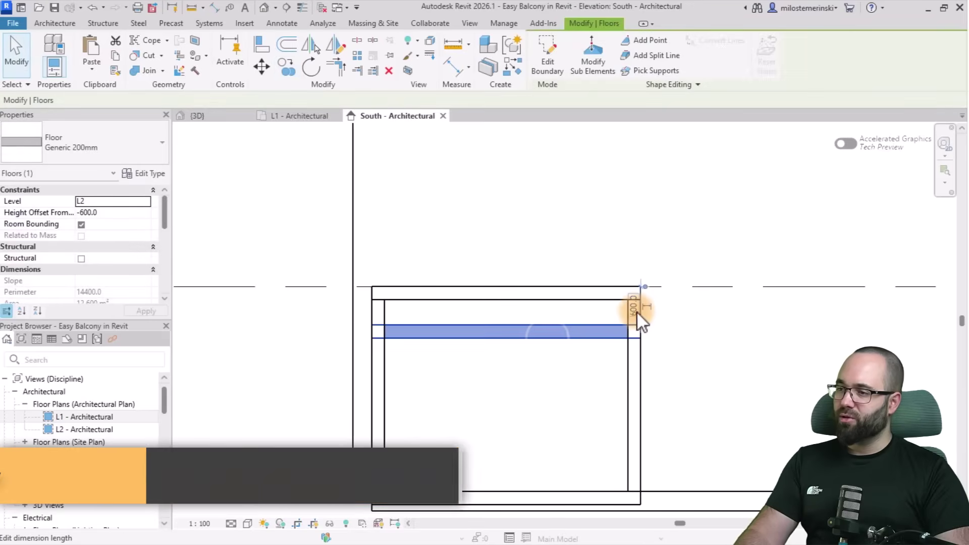
pyautogui.click(639, 306)
pyautogui.write('400')
pyautogui.press('Return')
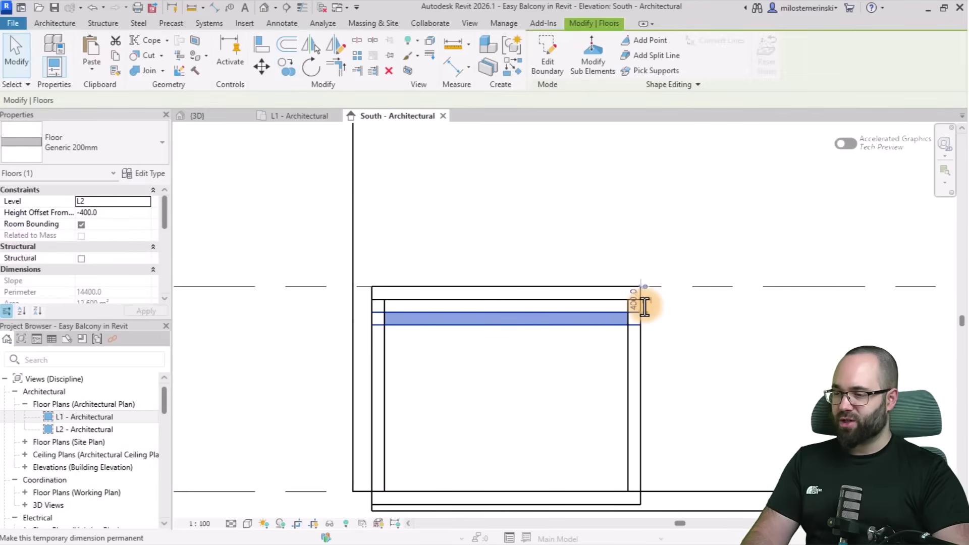
pyautogui.click(693, 338)
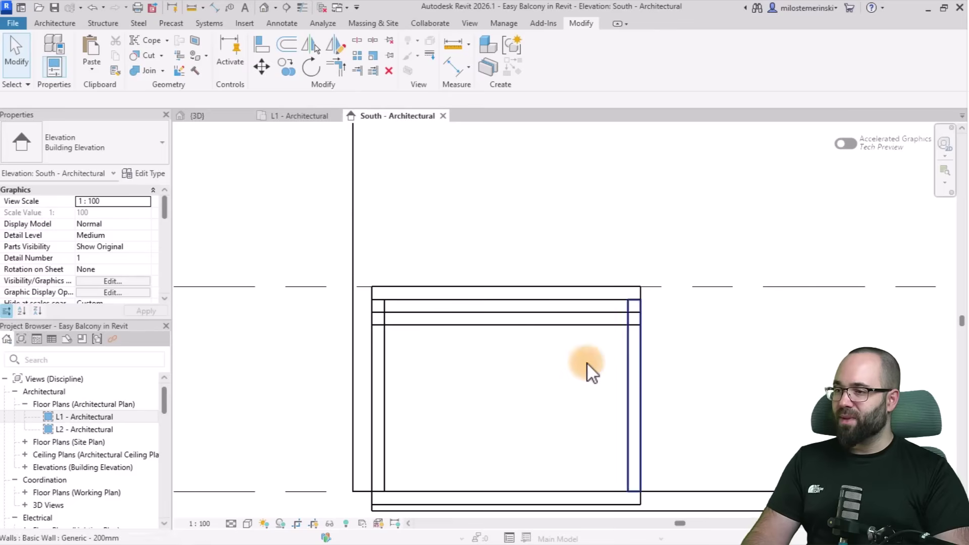
# Measure the clear height between the balcony floor and the underside of the lowered slab.
pyautogui.click(385, 377)
pyautogui.click(631, 383)
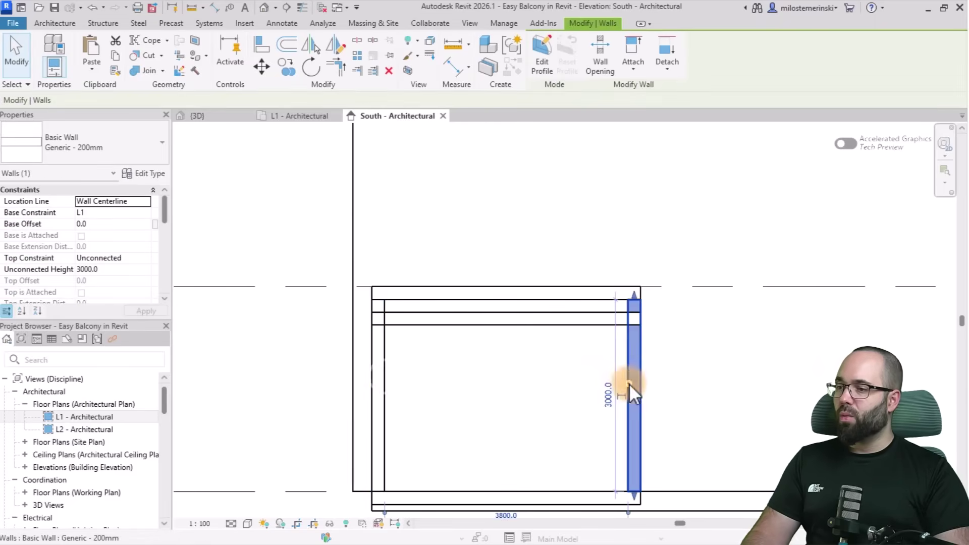
pyautogui.click(708, 387)
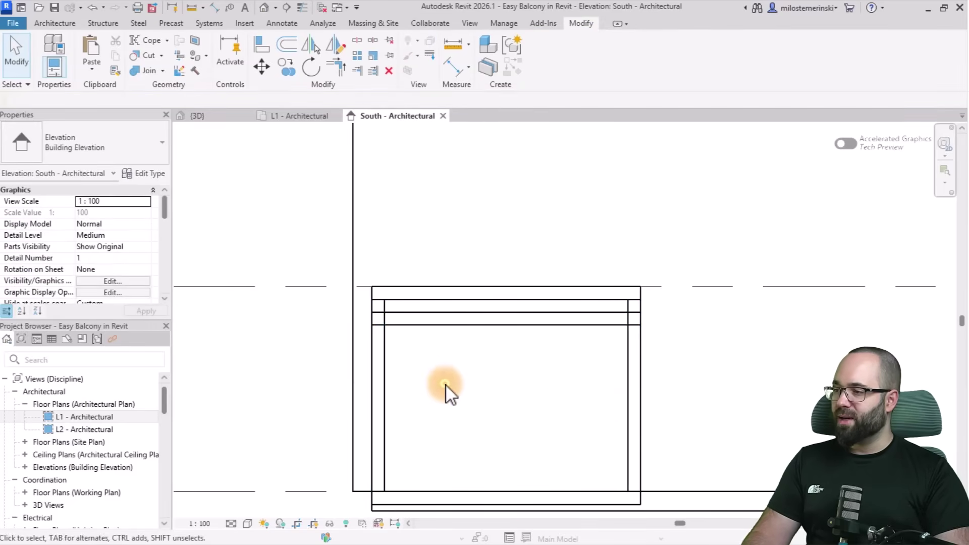
pyautogui.click(422, 321)
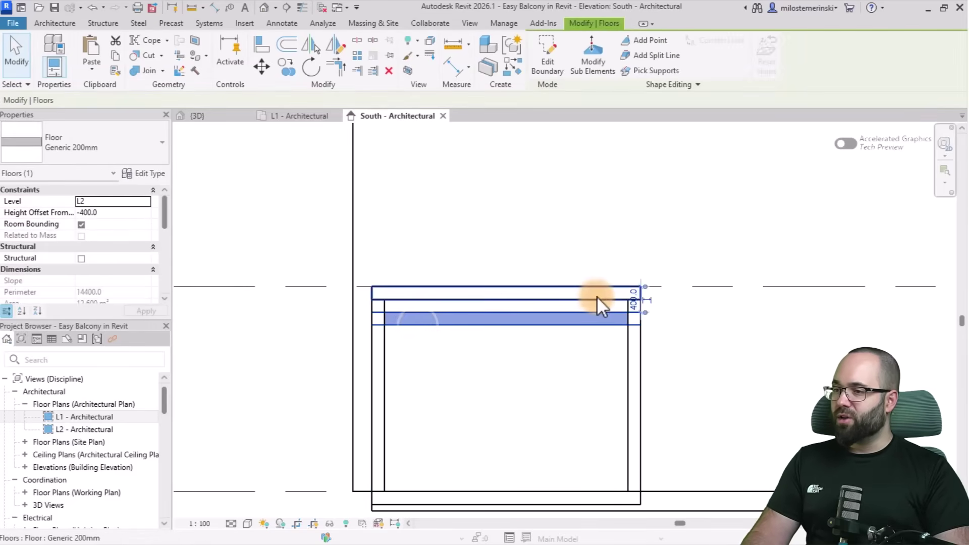
pyautogui.click(627, 494)
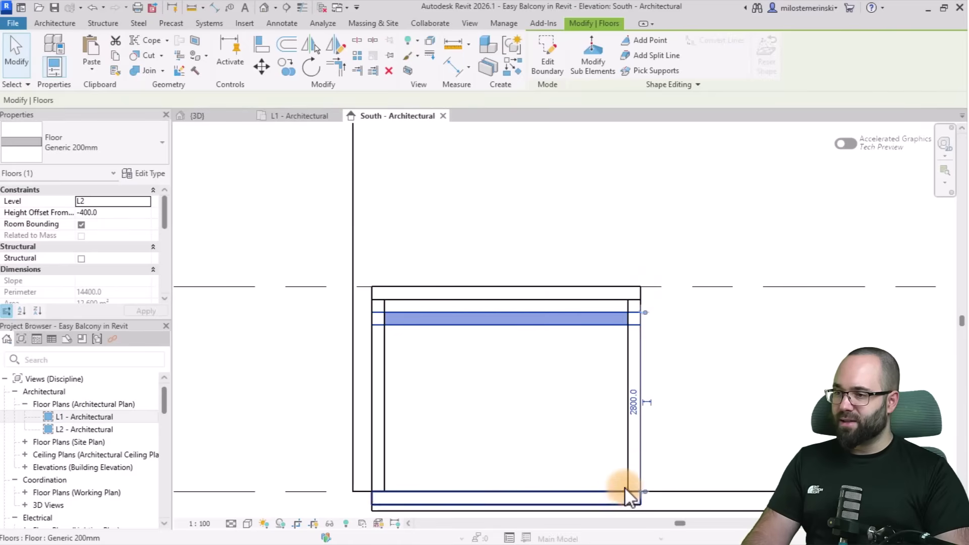
pyautogui.moveTo(619, 327); pyautogui.dragTo(619, 326)
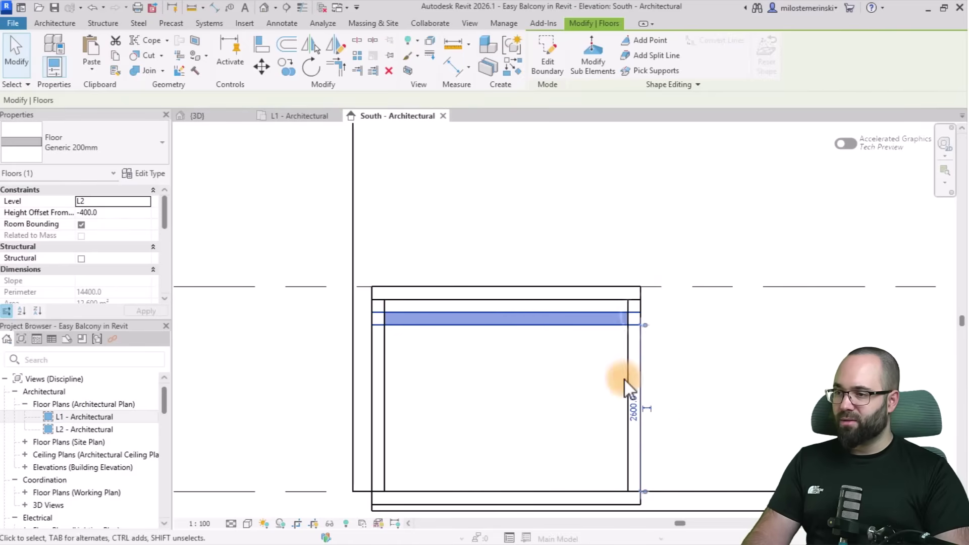
# Set the unconnected height of both balcony side walls to 2600 mm.
pyautogui.click(640, 354)
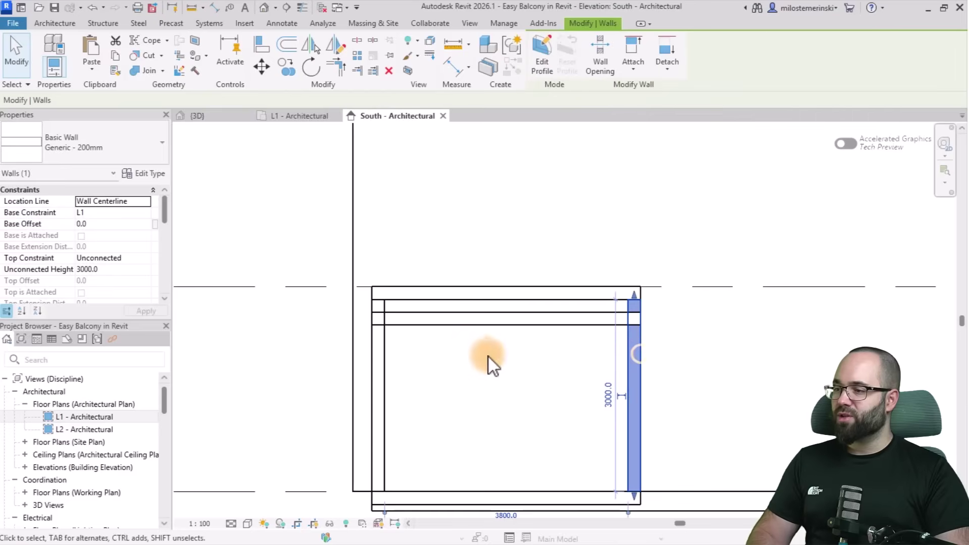
pyautogui.keyDown('ctrl'); pyautogui.click(382, 361); pyautogui.keyUp('ctrl')
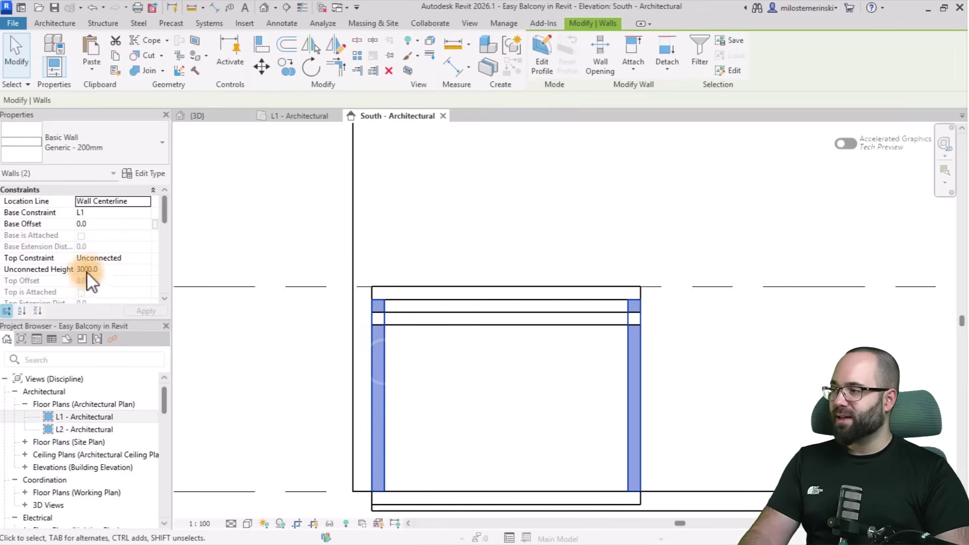
pyautogui.click(105, 271)
pyautogui.write('260')
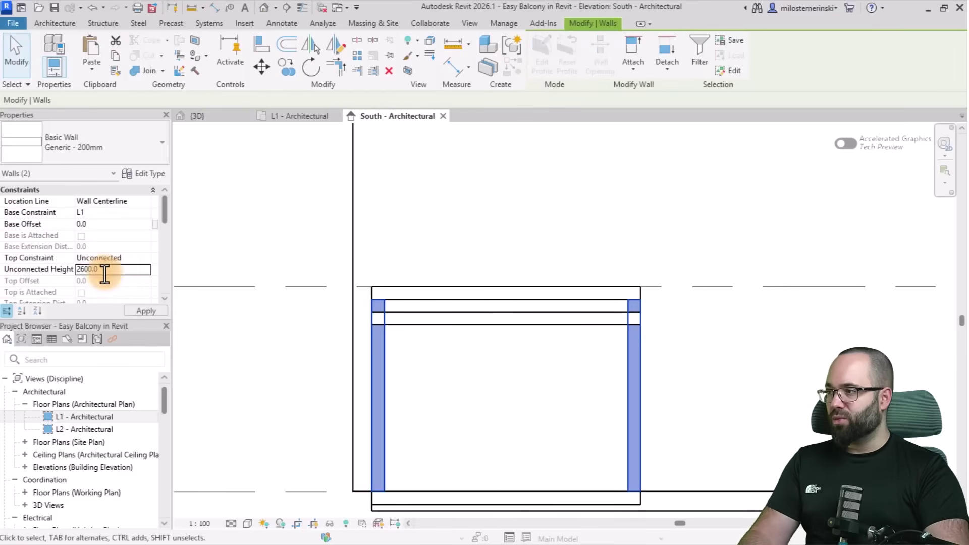
pyautogui.click(522, 425)
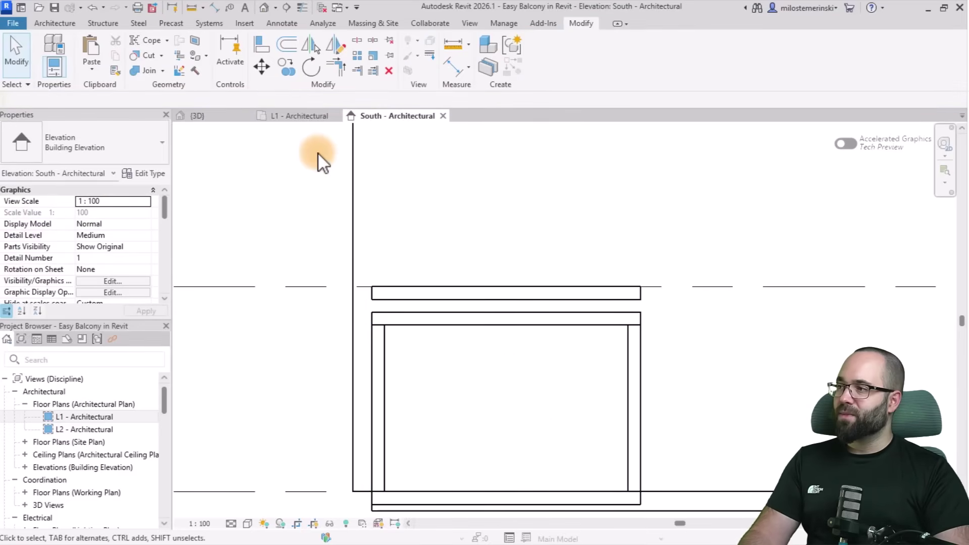
# Examine the balcony's side walls and slabs in the 3D view.
pyautogui.click(207, 116)
pyautogui.moveTo(559, 335)
pyautogui.keyDown('shift'); pyautogui.mouseDown(button='middle')
pyautogui.moveTo(602, 346)
pyautogui.moveTo(560, 354)
pyautogui.mouseUp(button='middle'); pyautogui.keyUp('shift')
pyautogui.scroll(3, 376, 406)
pyautogui.moveTo(640, 426); pyautogui.dragTo(541, 424, button='middle')
pyautogui.scroll(4, 471, 395)
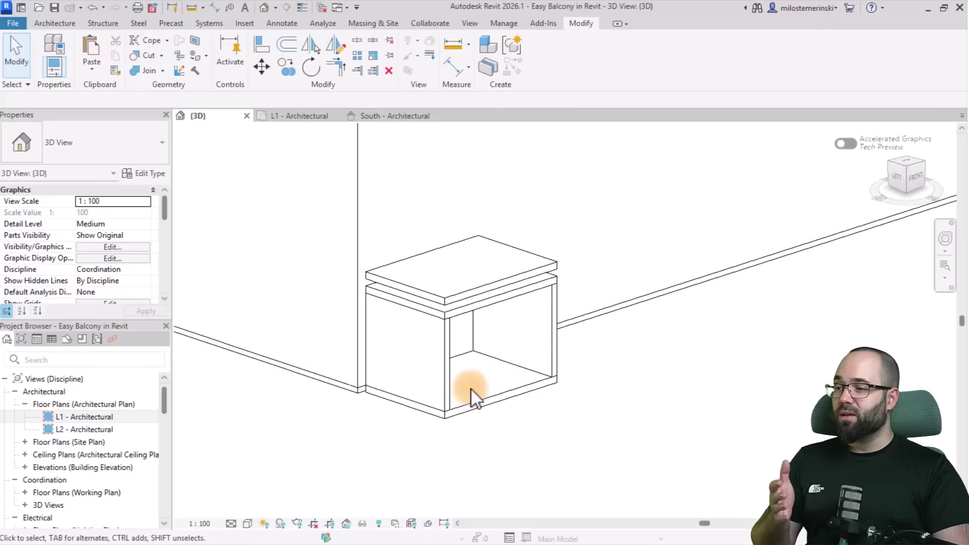
pyautogui.moveTo(468, 359); pyautogui.dragTo(546, 405, button='middle')
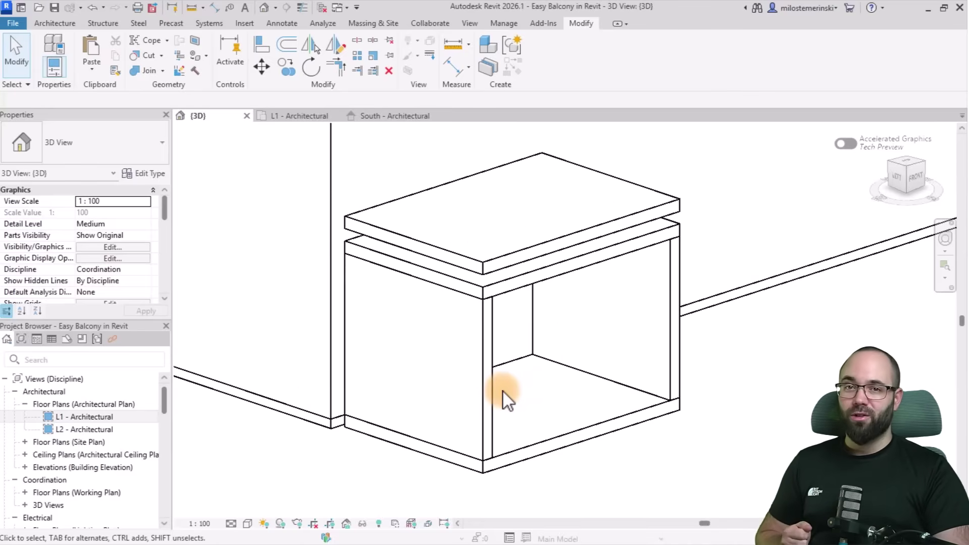
pyautogui.keyDown('shift'); pyautogui.moveTo(502, 348); pyautogui.dragTo(613, 333, button='middle'); pyautogui.keyUp('shift')
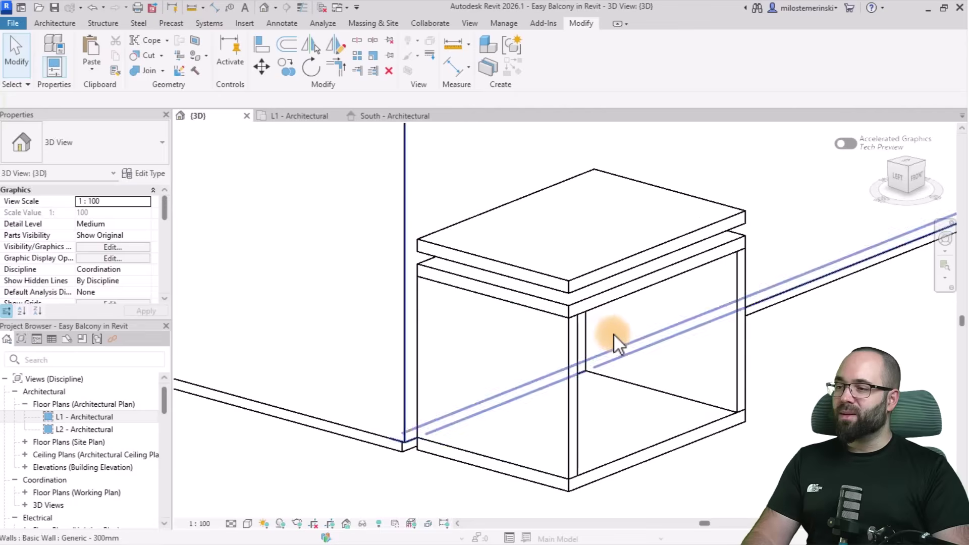
# Edit the lowered slab's boundary so its outer edge is 1500 mm from the facade.
pyautogui.click(586, 307)
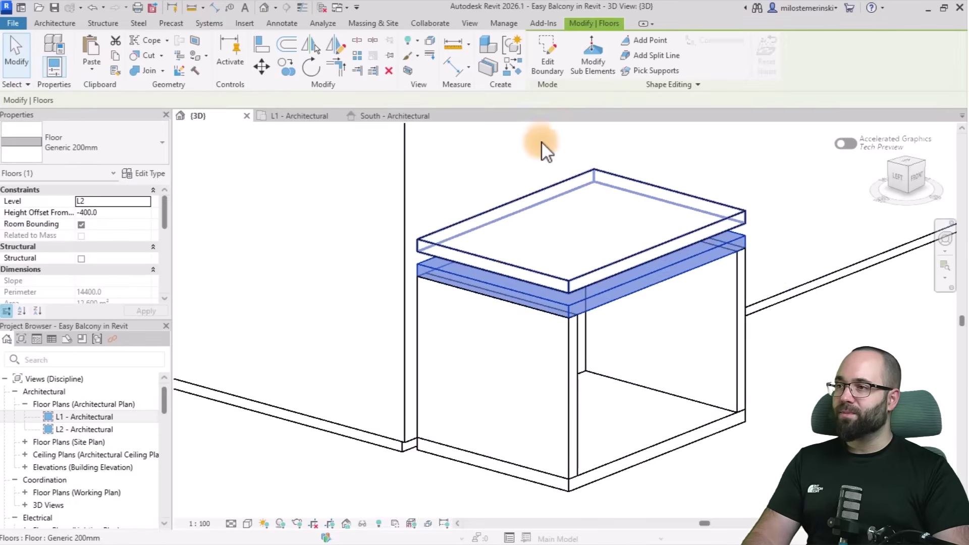
pyautogui.click(550, 71)
pyautogui.click(645, 246)
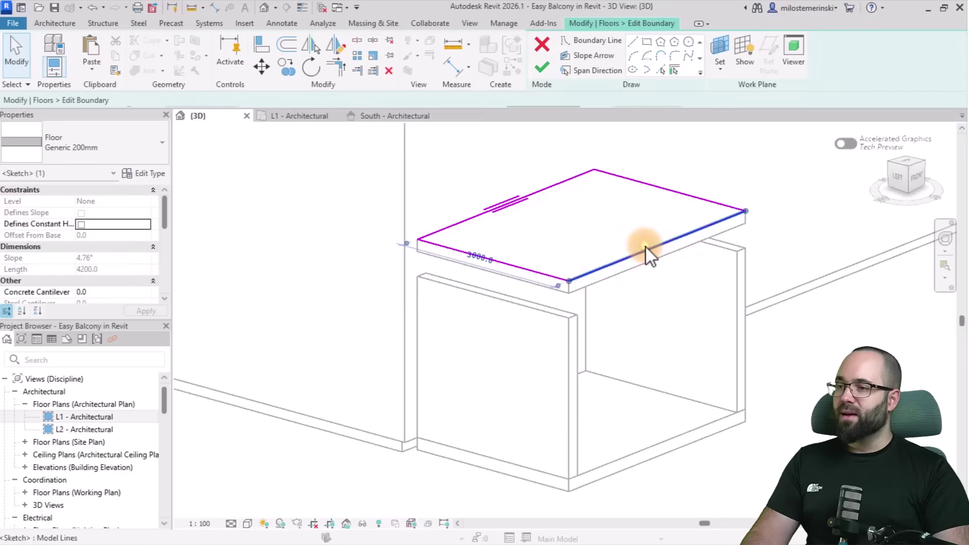
pyautogui.write('1500')
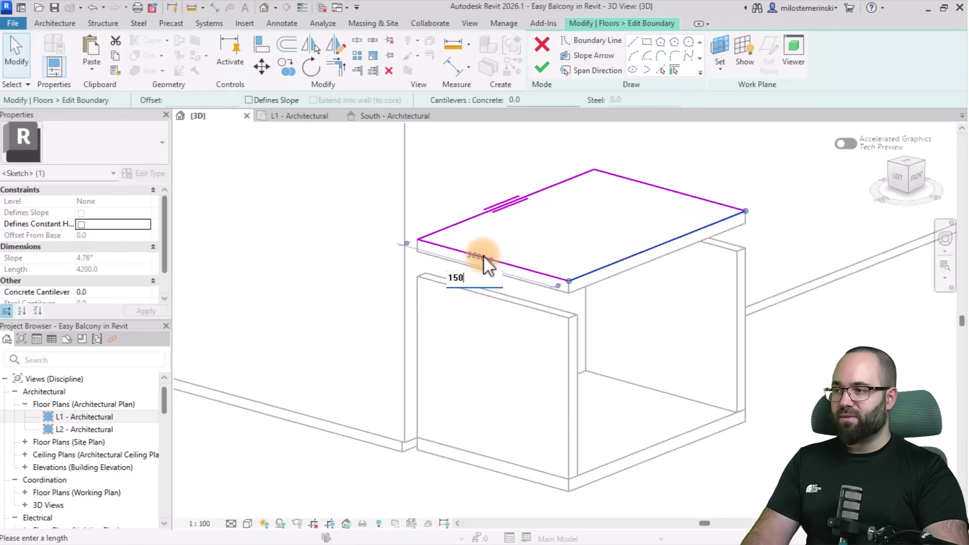
pyautogui.press('Return')
pyautogui.click(551, 65)
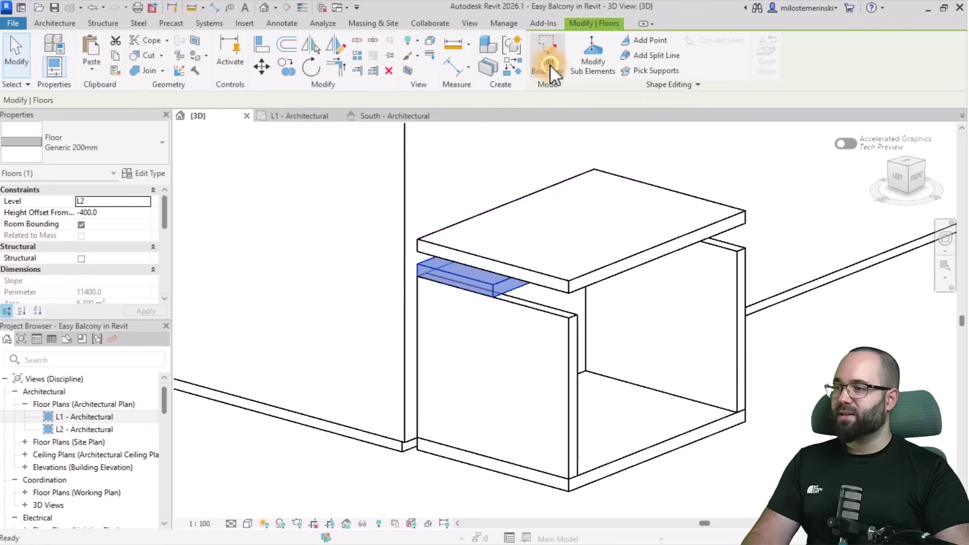
# Edit the left side wall's profile, moving its upper outer corner to the lowered slab's edge for a slanted front, and remove the constraints.
pyautogui.keyDown('shift'); pyautogui.moveTo(613, 373); pyautogui.dragTo(634, 301, button='middle'); pyautogui.keyUp('shift')
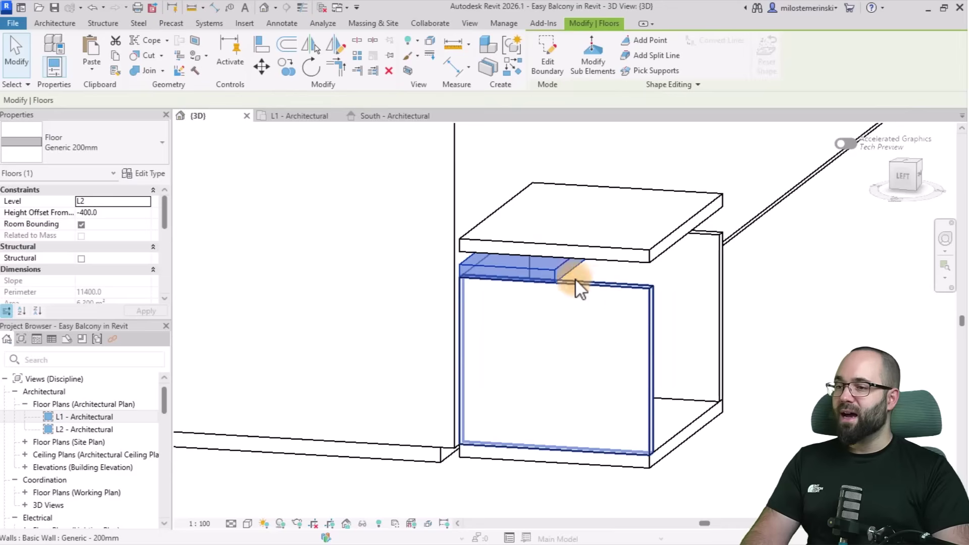
pyautogui.click(626, 293)
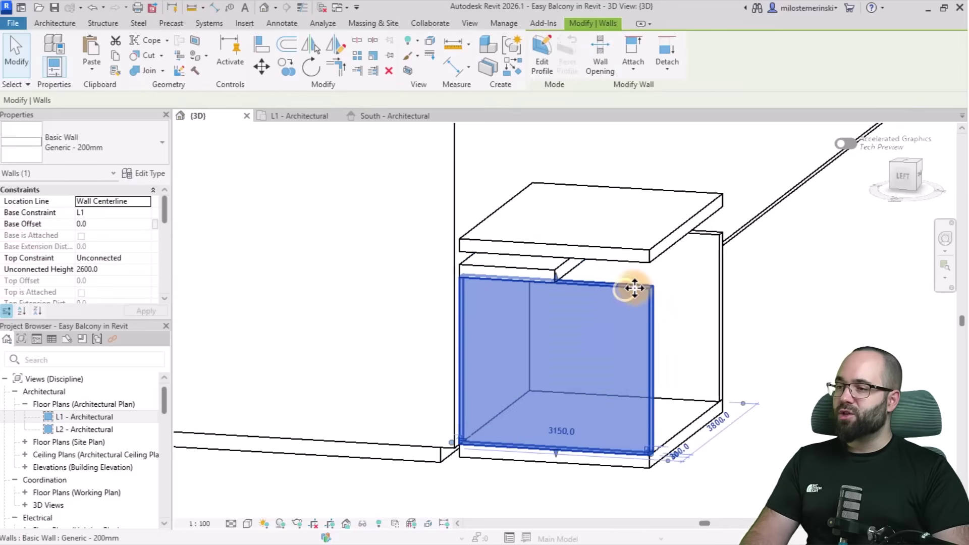
pyautogui.click(543, 70)
pyautogui.click(632, 280)
pyautogui.keyDown('ctrl'); pyautogui.click(652, 288); pyautogui.keyUp('ctrl')
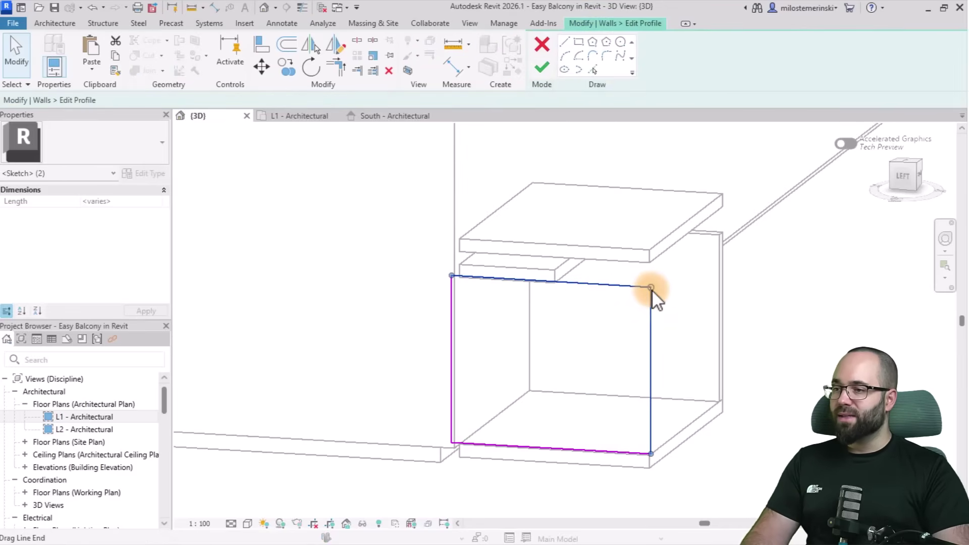
pyautogui.moveTo(652, 289); pyautogui.dragTo(641, 287)
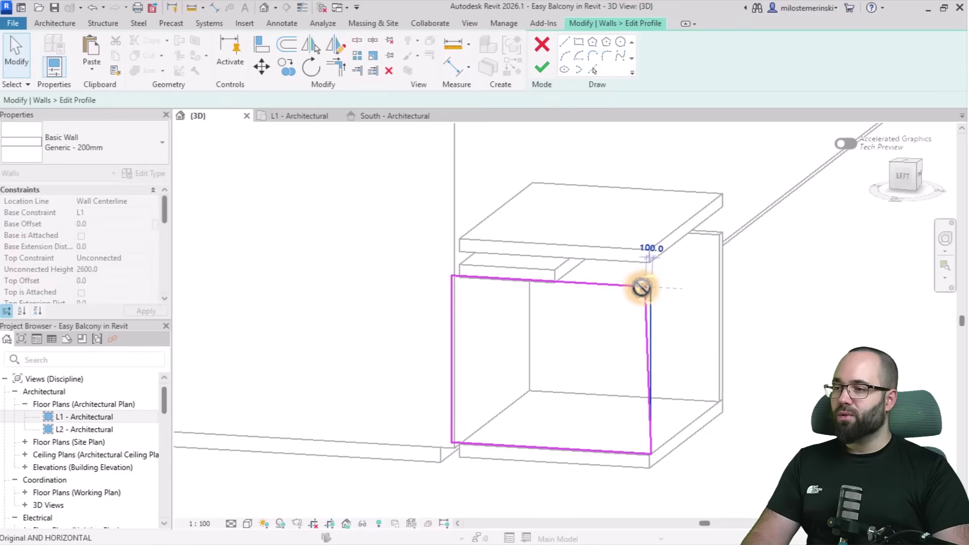
pyautogui.moveTo(560, 285); pyautogui.dragTo(555, 282)
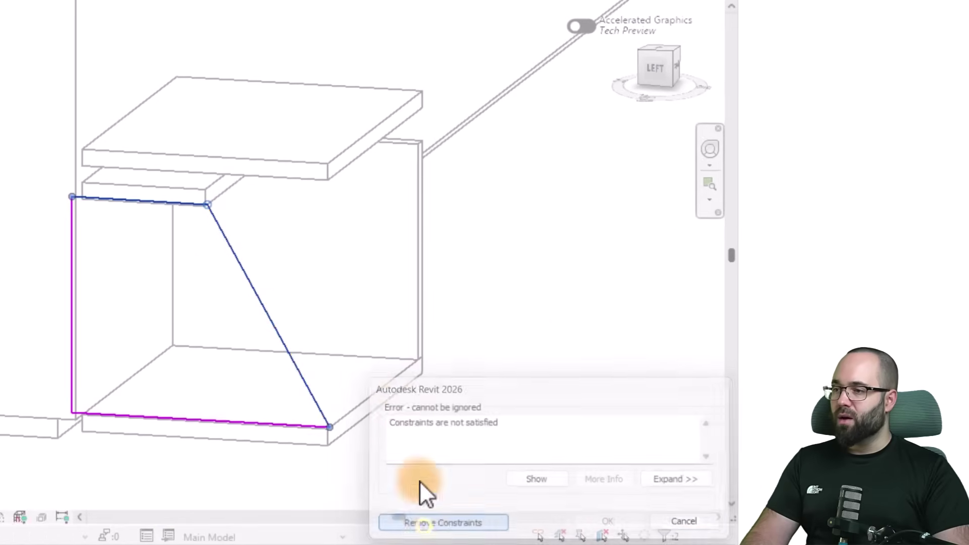
pyautogui.click(429, 525)
pyautogui.keyDown('shift'); pyautogui.moveTo(568, 288); pyautogui.dragTo(570, 147, button='middle'); pyautogui.keyUp('shift')
pyautogui.click(542, 67)
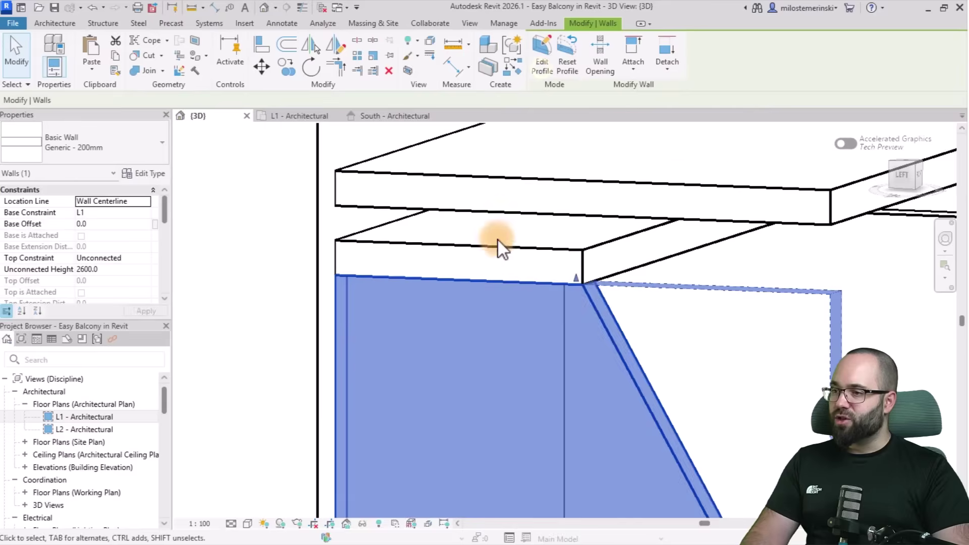
pyautogui.press('Escape')
# Slant the opposite side wall's front by moving its profile's upper outer corner to the lowered slab's edge, removing the constraints.
pyautogui.keyDown('shift'); pyautogui.moveTo(677, 347); pyautogui.dragTo(626, 344, button='middle'); pyautogui.keyUp('shift')
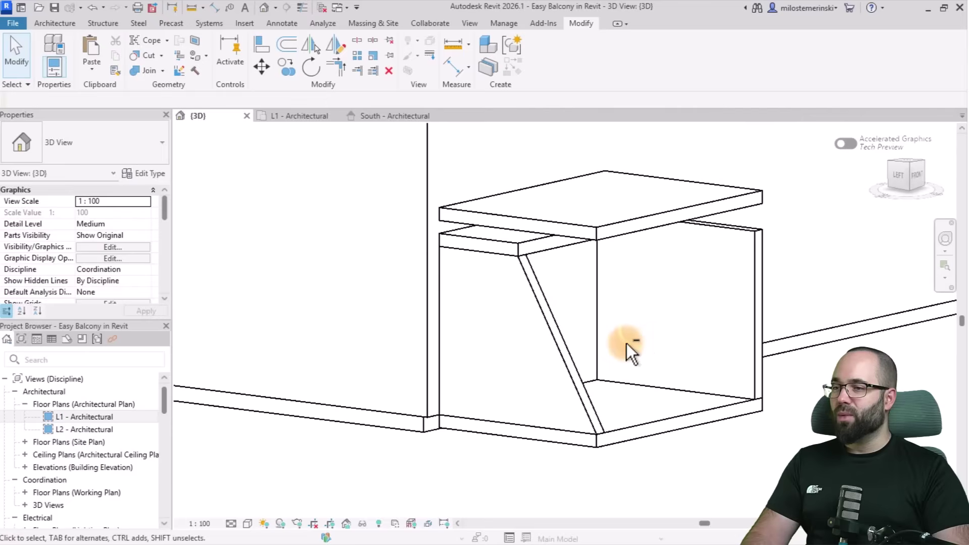
pyautogui.click(756, 282)
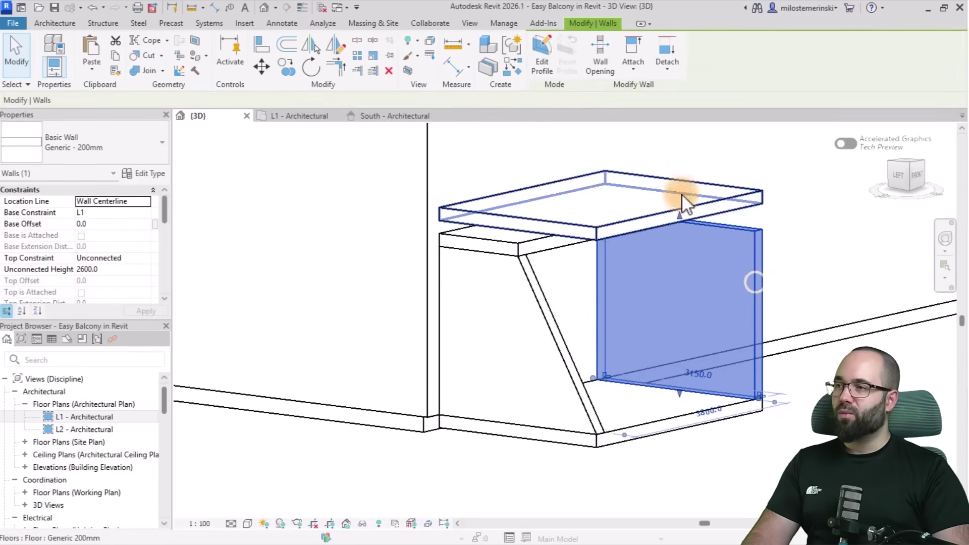
pyautogui.click(553, 69)
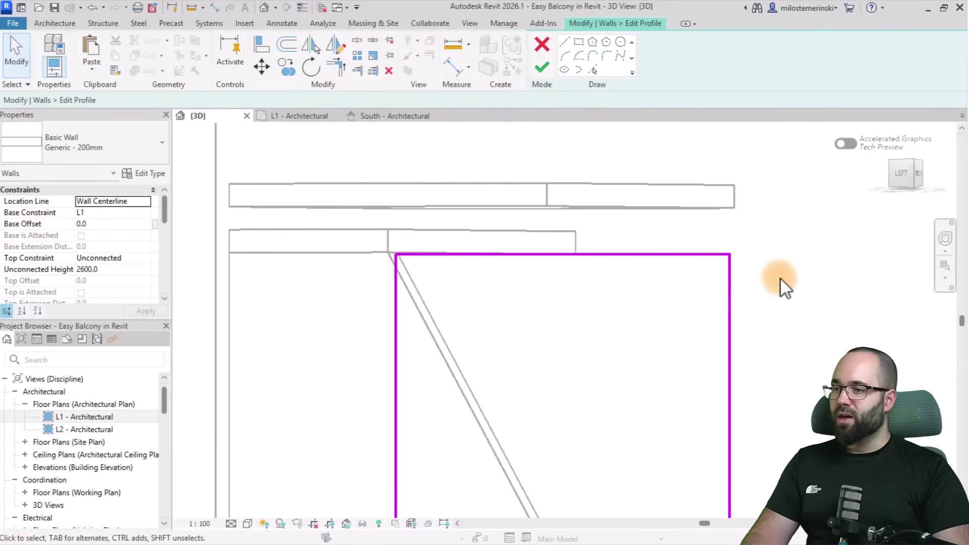
pyautogui.moveTo(780, 277)
pyautogui.mouseDown()
pyautogui.moveTo(683, 232)
pyautogui.moveTo(768, 296)
pyautogui.moveTo(672, 229)
pyautogui.mouseUp()
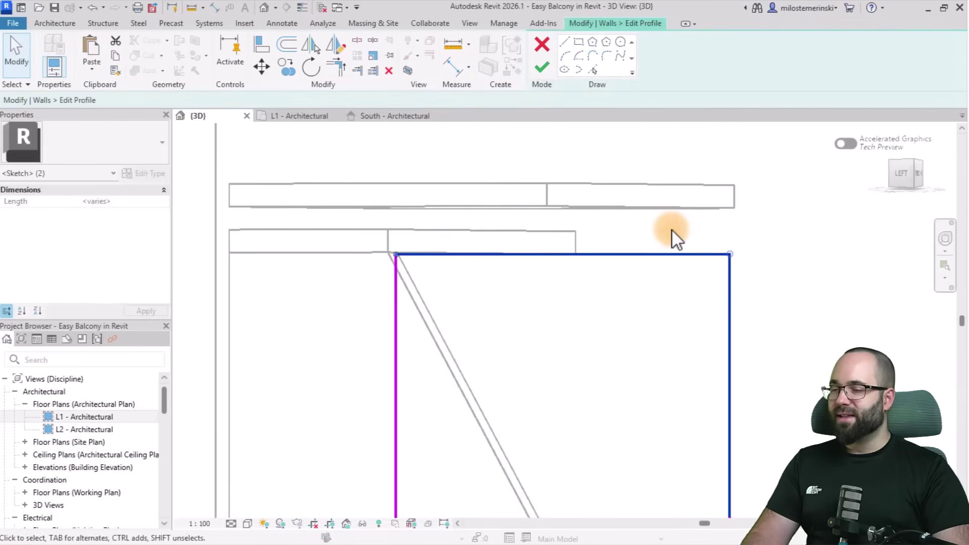
pyautogui.moveTo(728, 253); pyautogui.dragTo(579, 256)
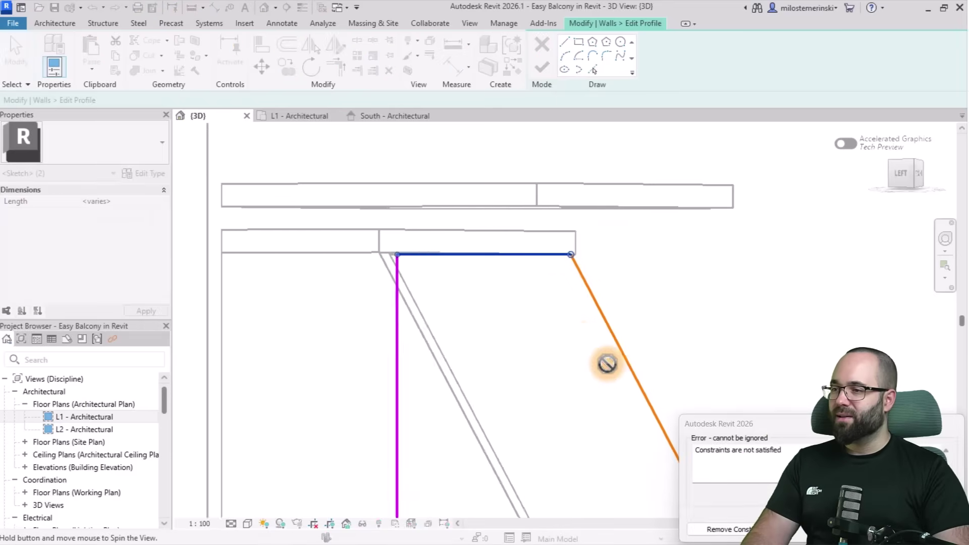
pyautogui.moveTo(605, 362)
pyautogui.keyDown('shift'); pyautogui.mouseDown(button='middle')
pyautogui.moveTo(266, 378)
pyautogui.moveTo(275, 365)
pyautogui.mouseUp(button='middle'); pyautogui.keyUp('shift')
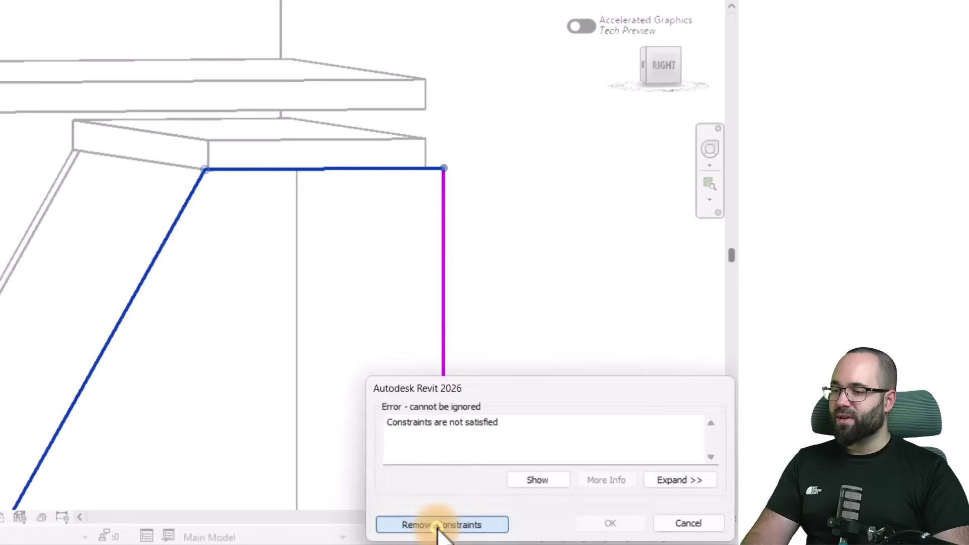
pyautogui.click(438, 525)
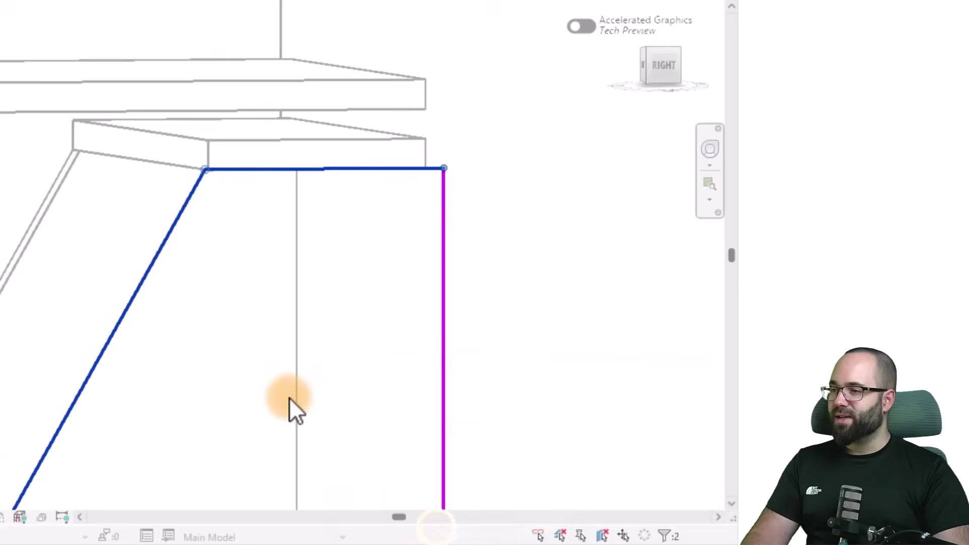
pyautogui.keyDown('shift'); pyautogui.moveTo(156, 340); pyautogui.dragTo(474, 436, button='middle'); pyautogui.keyUp('shift')
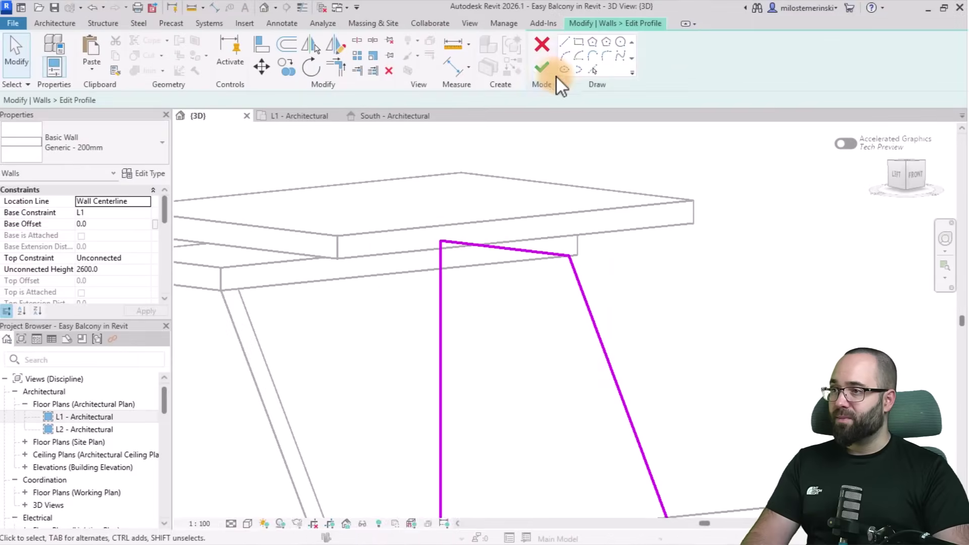
pyautogui.click(551, 72)
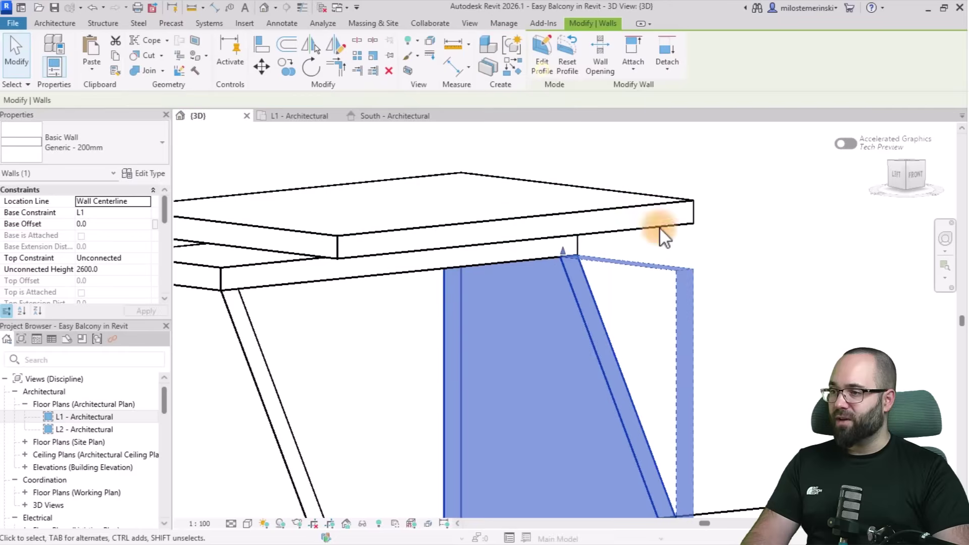
pyautogui.keyDown('shift'); pyautogui.moveTo(659, 226); pyautogui.dragTo(719, 277, button='middle'); pyautogui.keyUp('shift')
pyautogui.click(725, 308)
pyautogui.scroll(3, 714, 291)
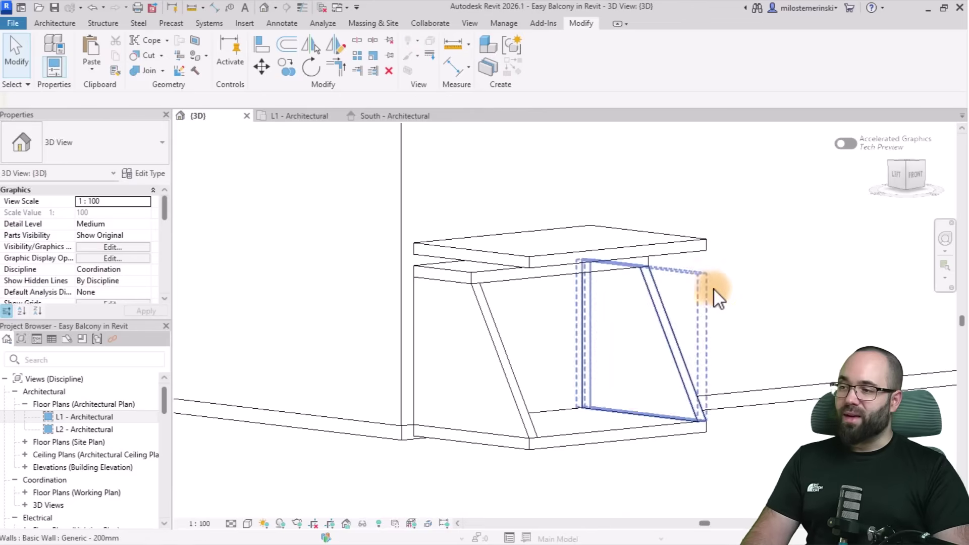
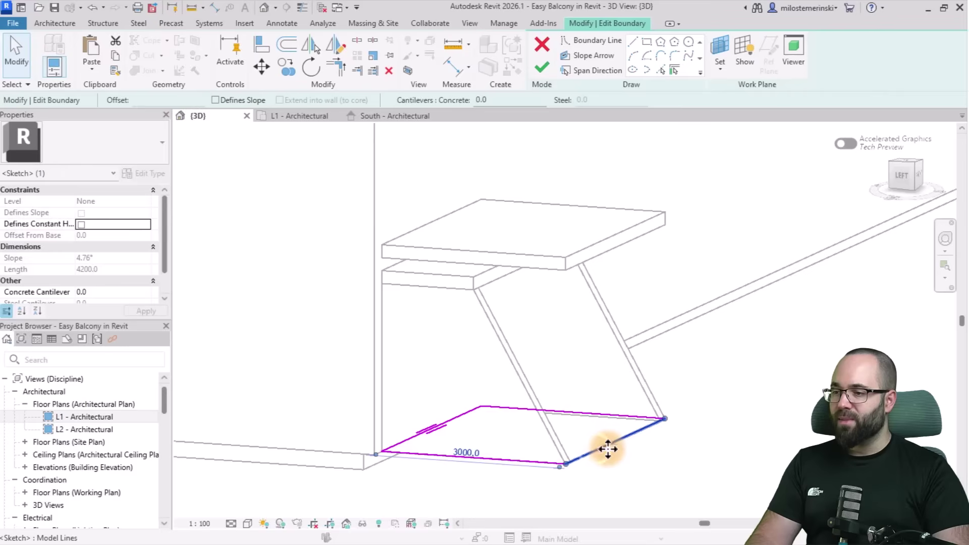
# Extend the balcony floor slab's boundary so its outer edge is 3200 mm from the facade.
pyautogui.moveTo(608, 450); pyautogui.dragTo(611, 444)
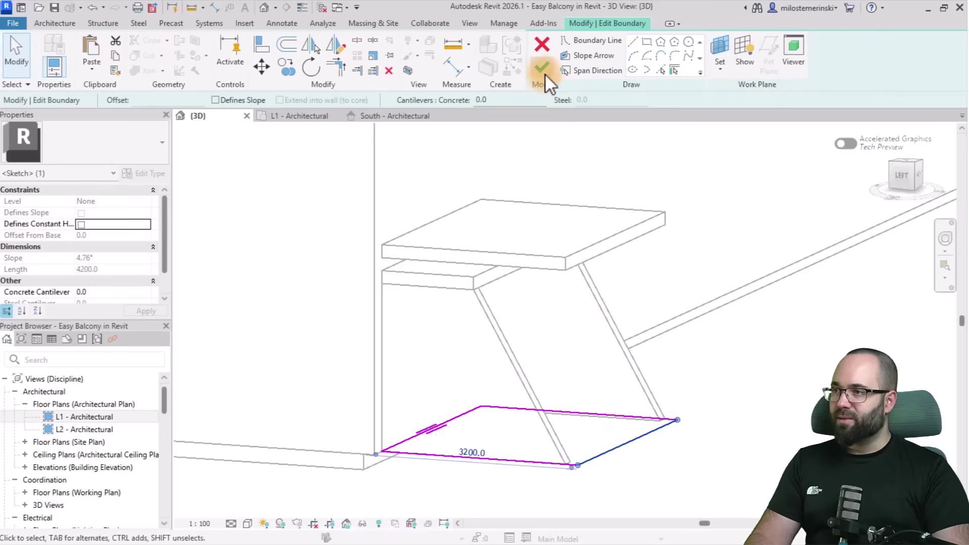
pyautogui.click(543, 71)
pyautogui.keyDown('shift'); pyautogui.moveTo(677, 418); pyautogui.dragTo(577, 373, button='middle'); pyautogui.keyUp('shift')
pyautogui.press('Escape')
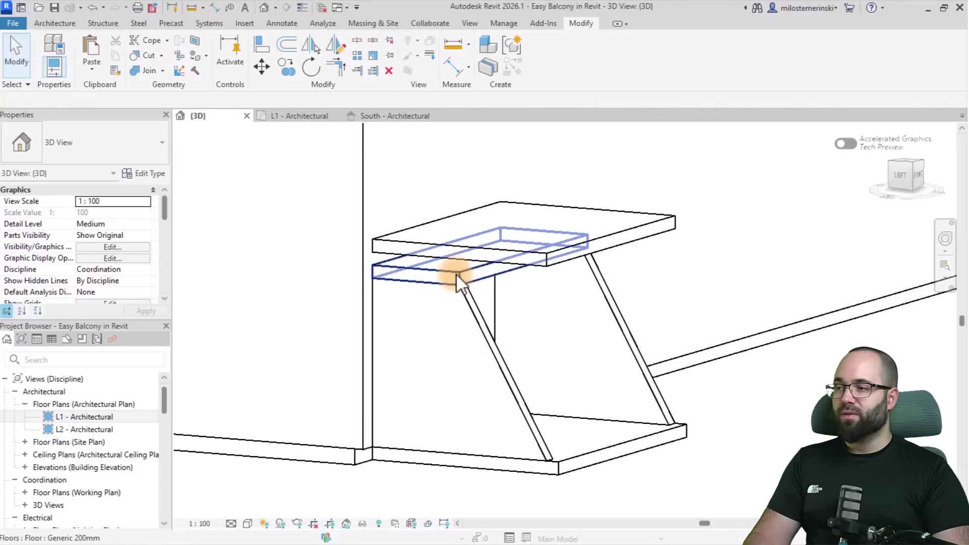
pyautogui.moveTo(456, 274); pyautogui.dragTo(556, 466)
pyautogui.press('Escape')
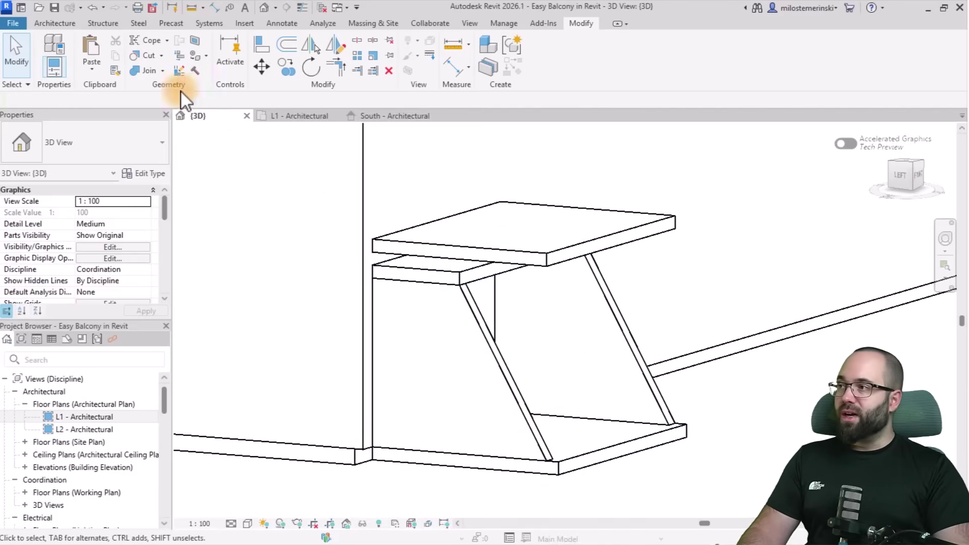
# Create an in-place model in the Generic Models category with the name Generic Models 1.
pyautogui.click(69, 22)
pyautogui.click(145, 53)
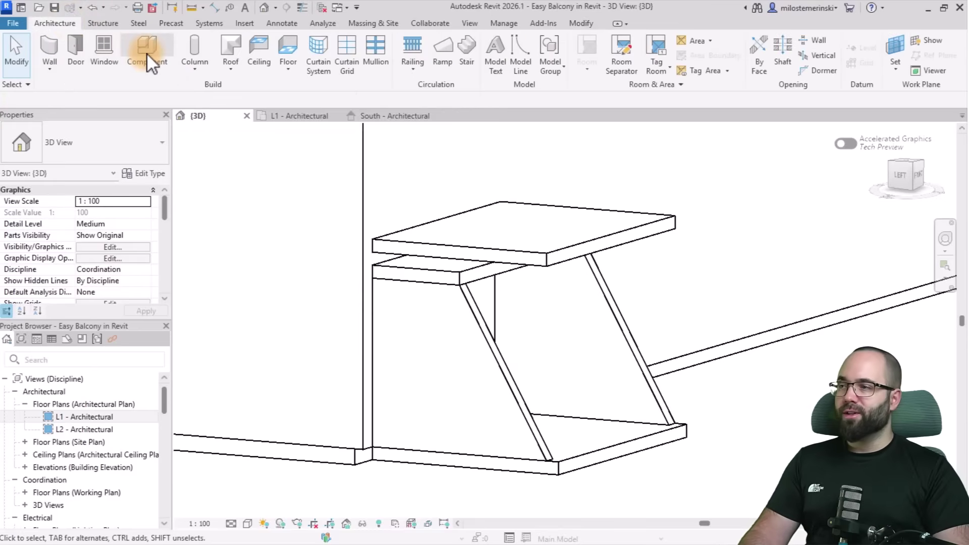
pyautogui.click(582, 72)
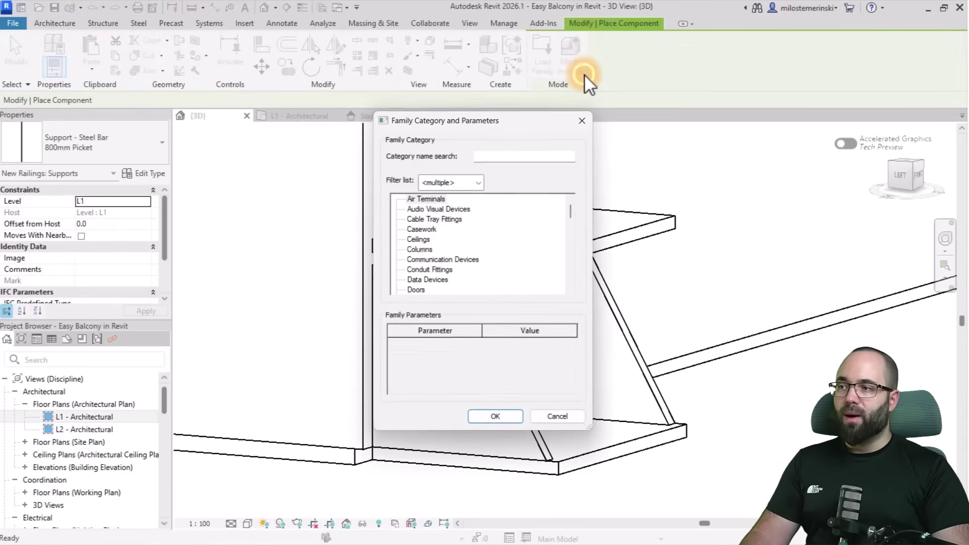
pyautogui.scroll(-4, 420, 248)
pyautogui.press('g')
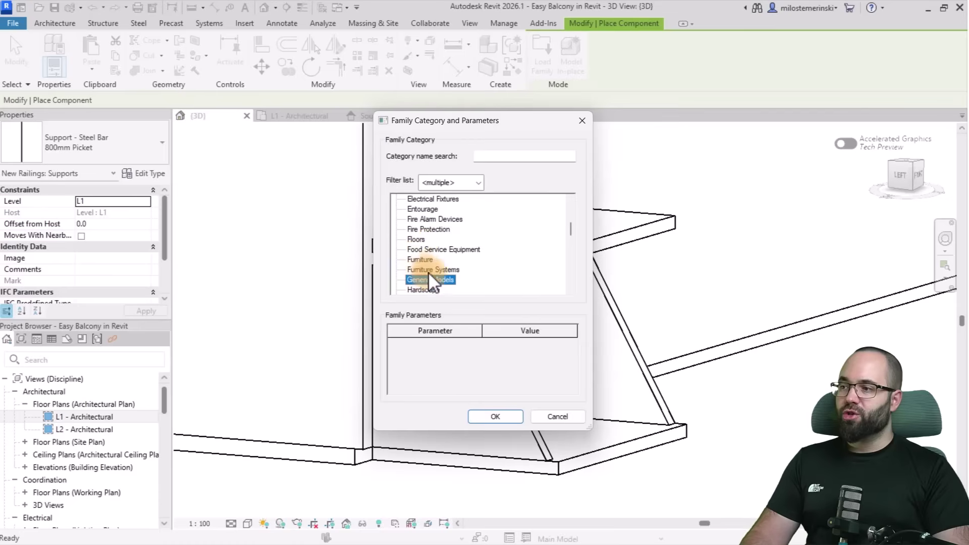
pyautogui.click(486, 417)
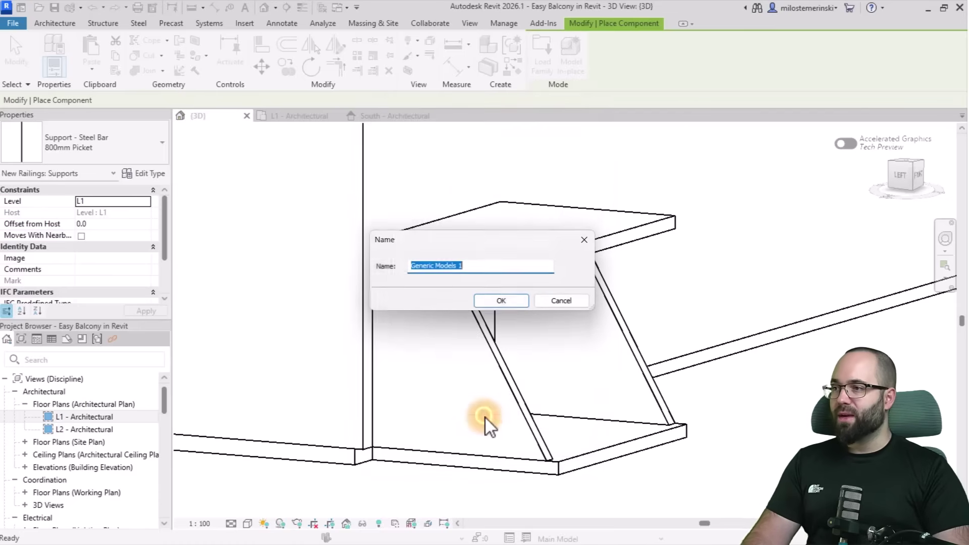
pyautogui.click(496, 304)
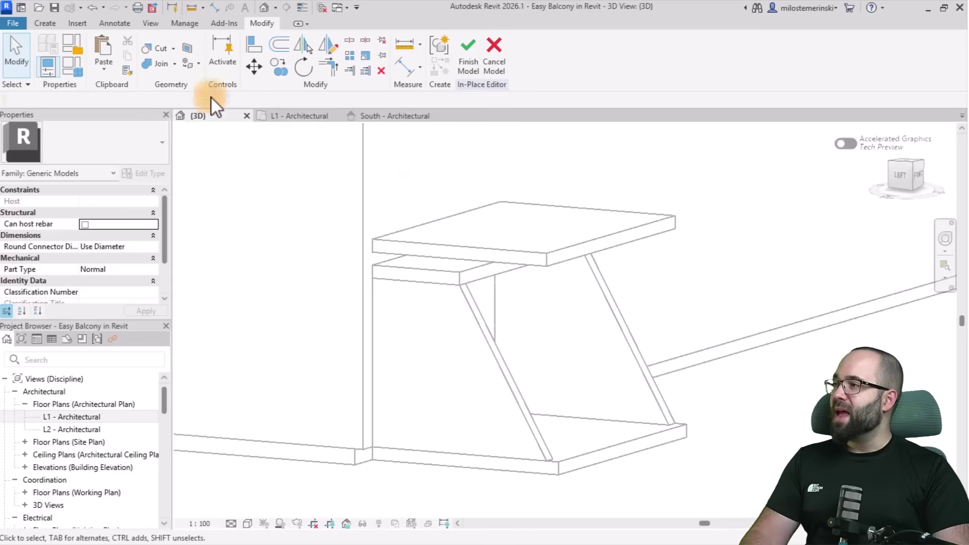
# Start a void extrusion and set its work plane to the outer face of the left side wall.
pyautogui.click(46, 24)
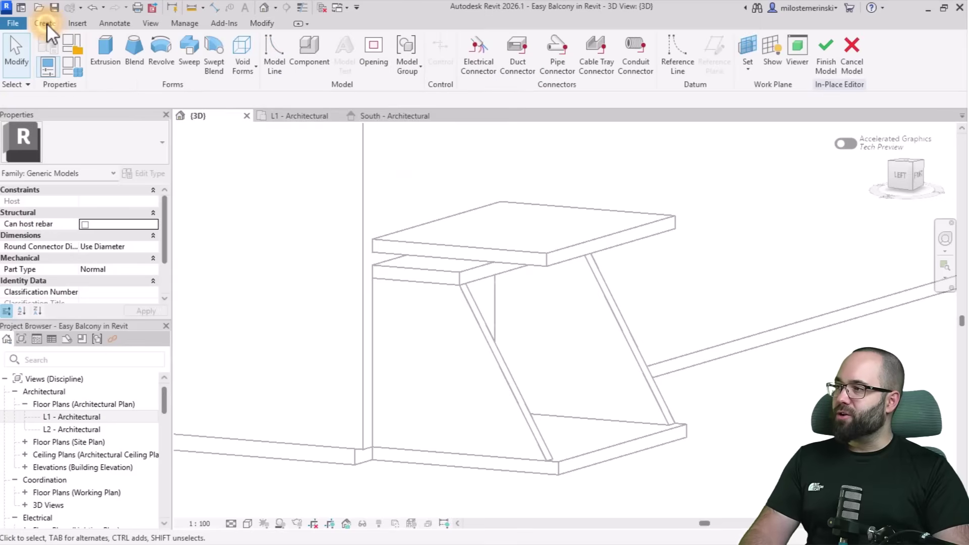
pyautogui.click(243, 71)
pyautogui.click(272, 96)
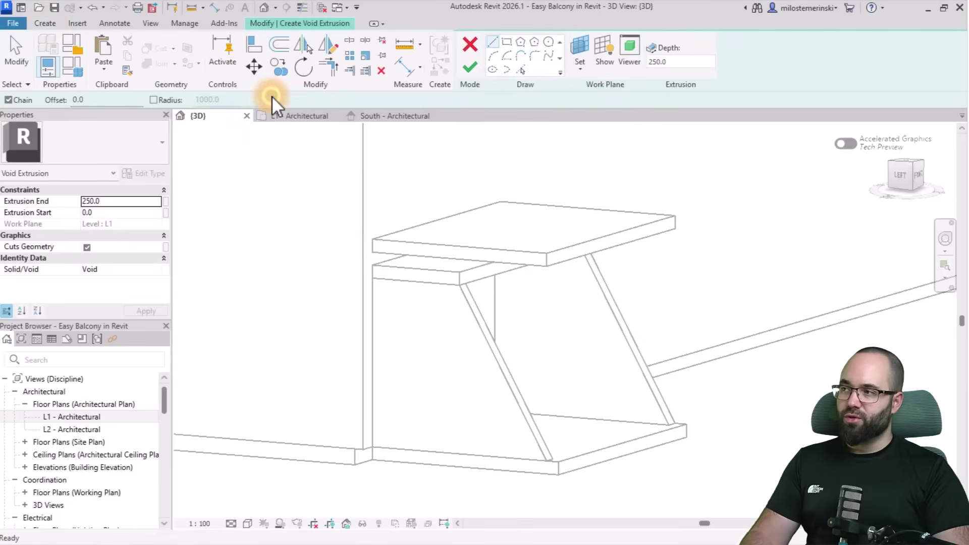
pyautogui.click(583, 70)
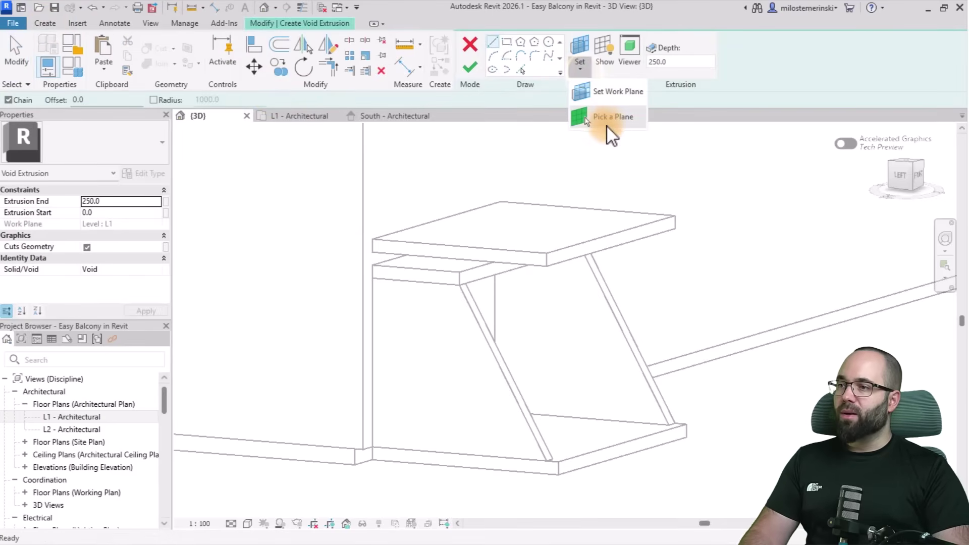
pyautogui.click(612, 124)
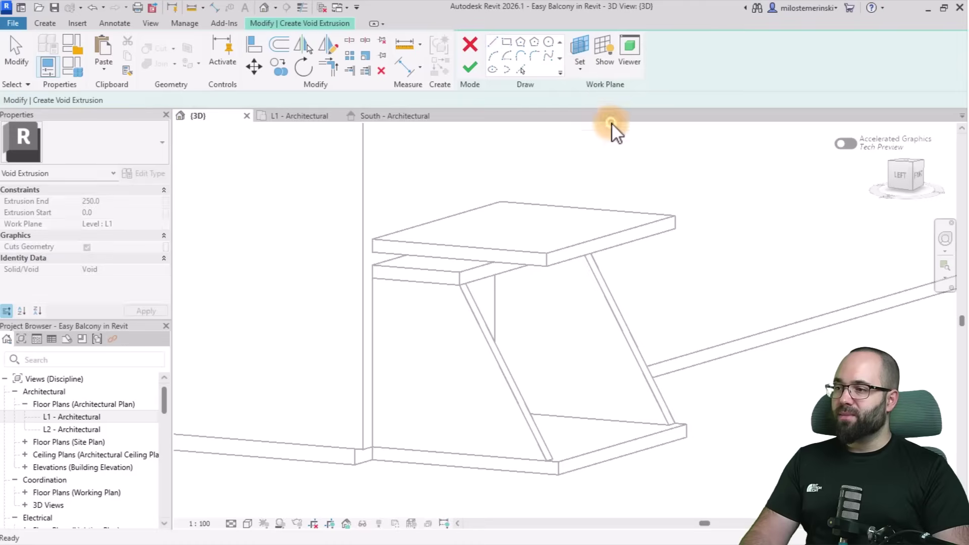
pyautogui.click(463, 299)
# Pick the side wall's slanted front edge and the lowered upper slab's end and top edges as sketch lines for the void.
pyautogui.scroll(3, 456, 277)
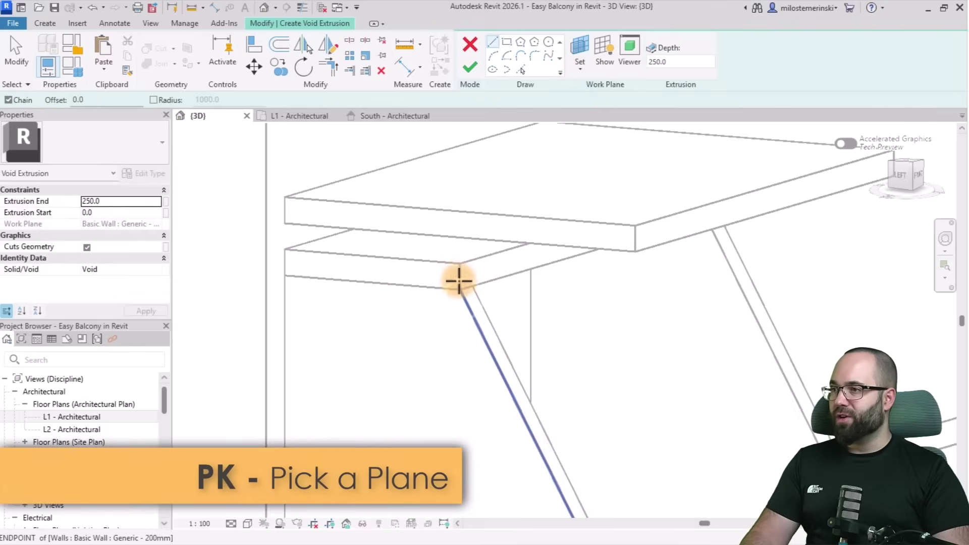
pyautogui.click(520, 71)
pyautogui.click(472, 316)
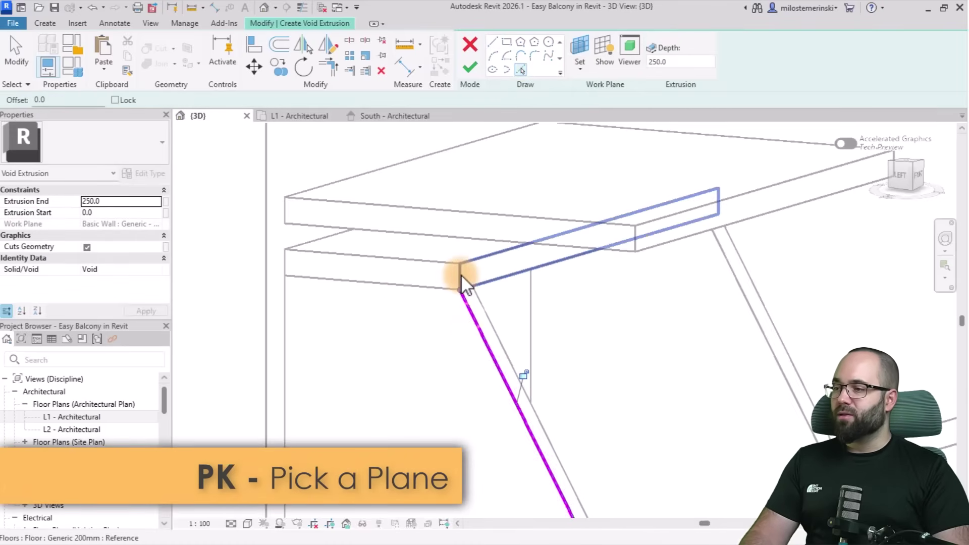
pyautogui.press('Tab')
pyautogui.click(438, 261)
pyautogui.scroll(-3, 510, 302)
pyautogui.scroll(4, 577, 384)
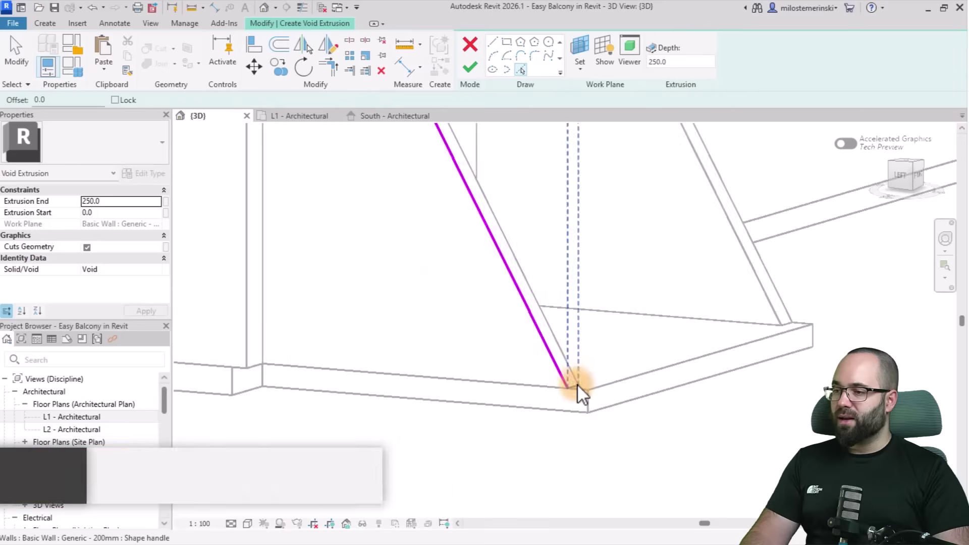
# Add the balcony floor slab's lower, end and upper edges on the same wall side to the void sketch.
pyautogui.click(580, 410)
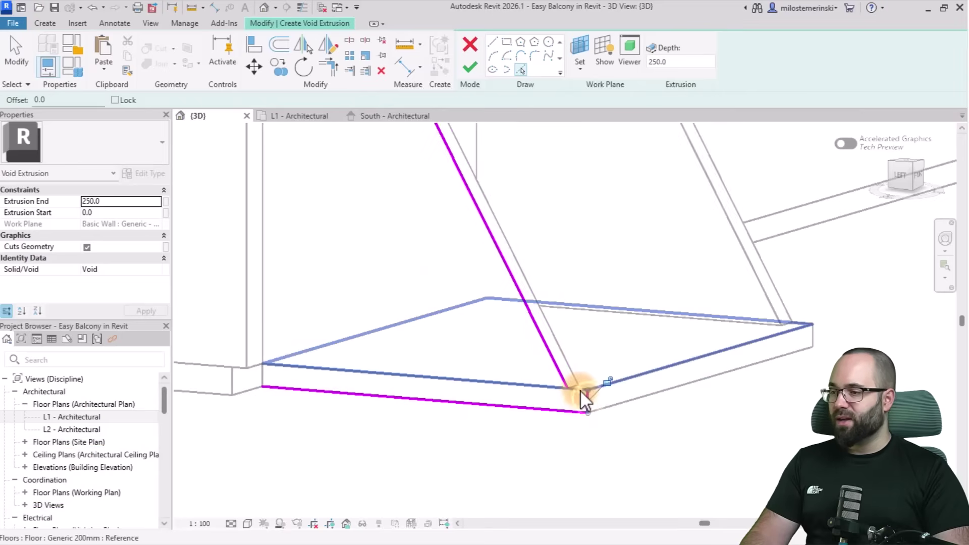
pyautogui.click(580, 390)
pyautogui.scroll(-3, 589, 293)
pyautogui.scroll(3, 592, 294)
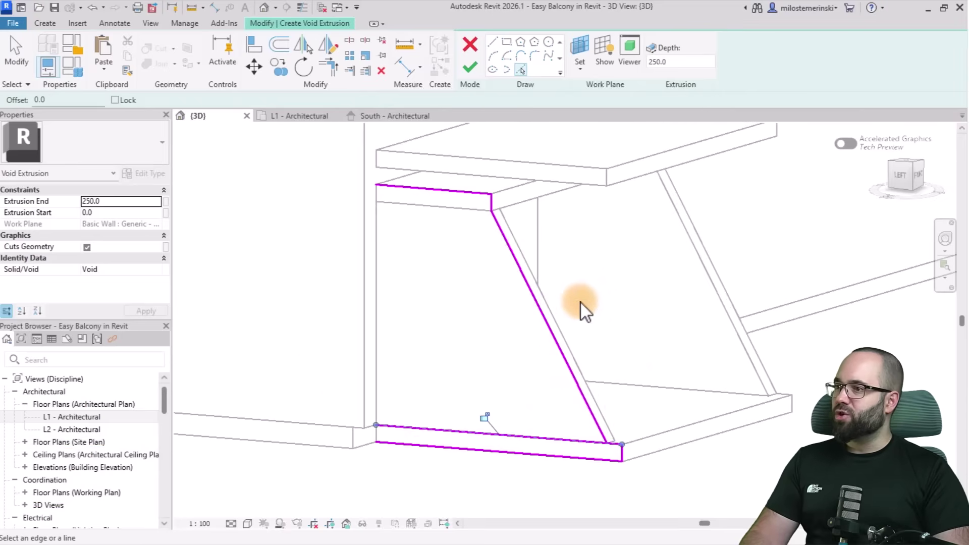
pyautogui.press('Escape')
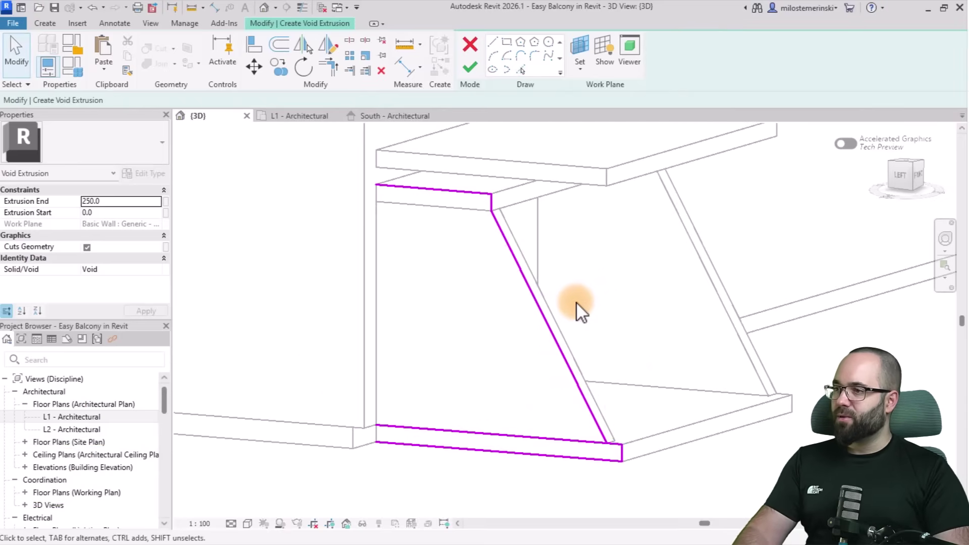
# Split the slanted sketch line midway and trim its upper part into a closed triangle at the upper slab's outer corner.
pyautogui.click(347, 42)
pyautogui.click(534, 296)
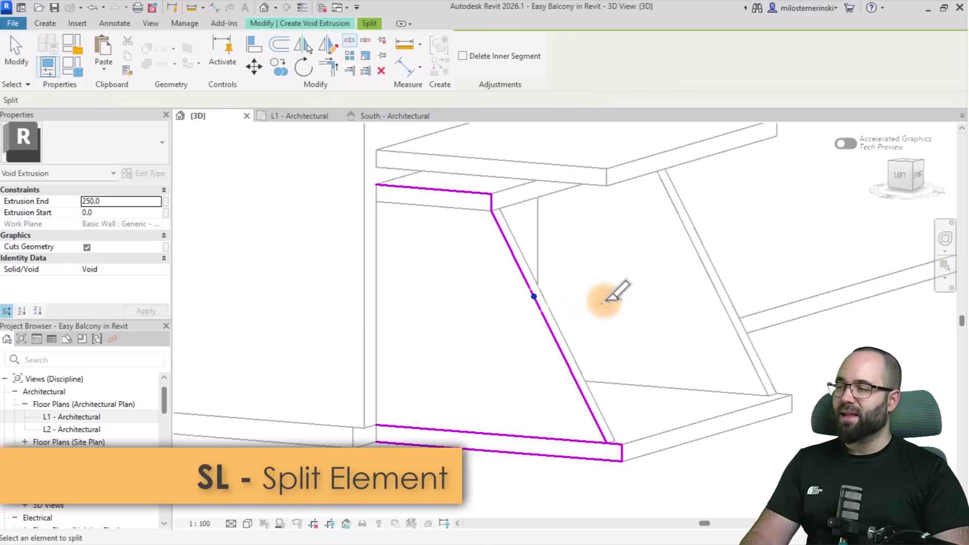
pyautogui.click(331, 70)
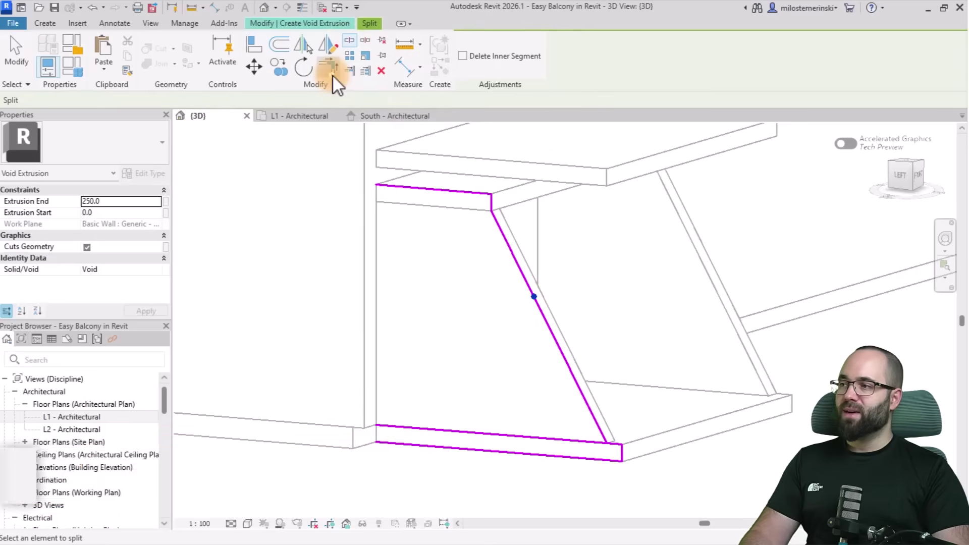
pyautogui.click(488, 199)
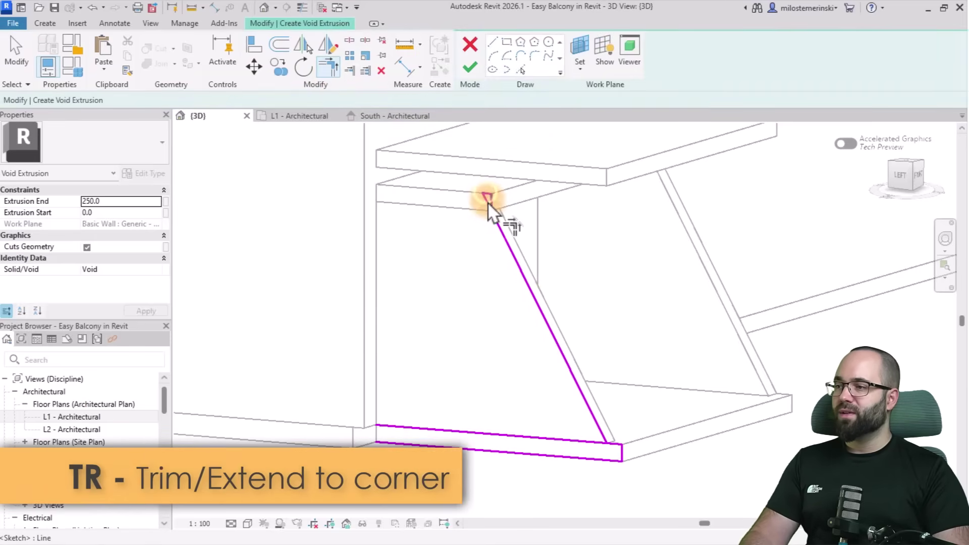
# Trim the lower part of the slanted line against the floor slab's edge lines to close a loop at the slab's outer corner.
pyautogui.click(610, 440)
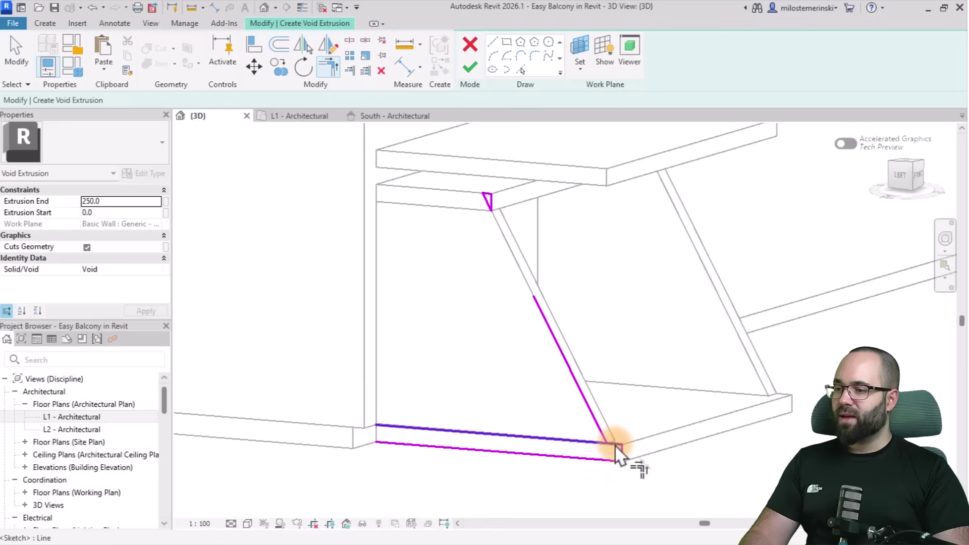
pyautogui.click(618, 458)
pyautogui.scroll(3, 618, 461)
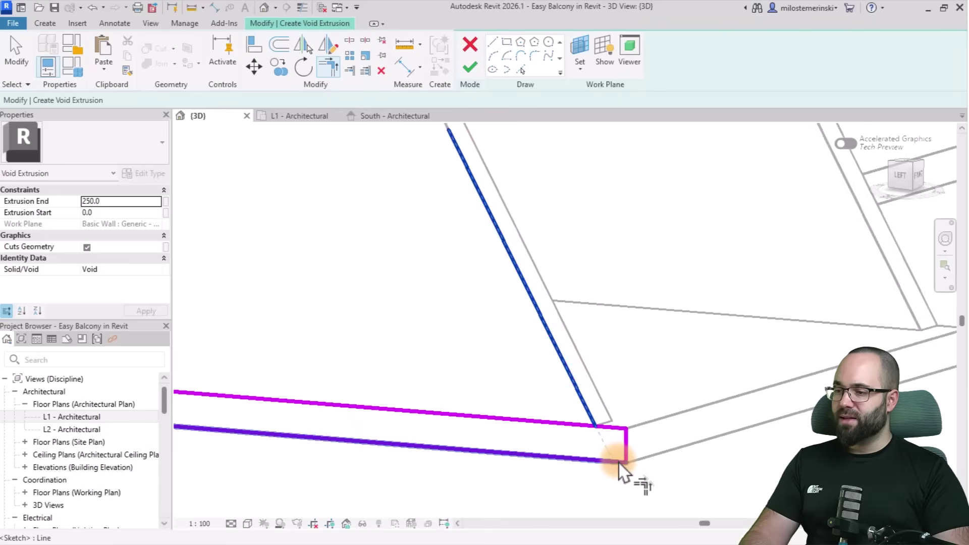
pyautogui.click(609, 440)
pyautogui.click(621, 444)
pyautogui.scroll(-5, 652, 374)
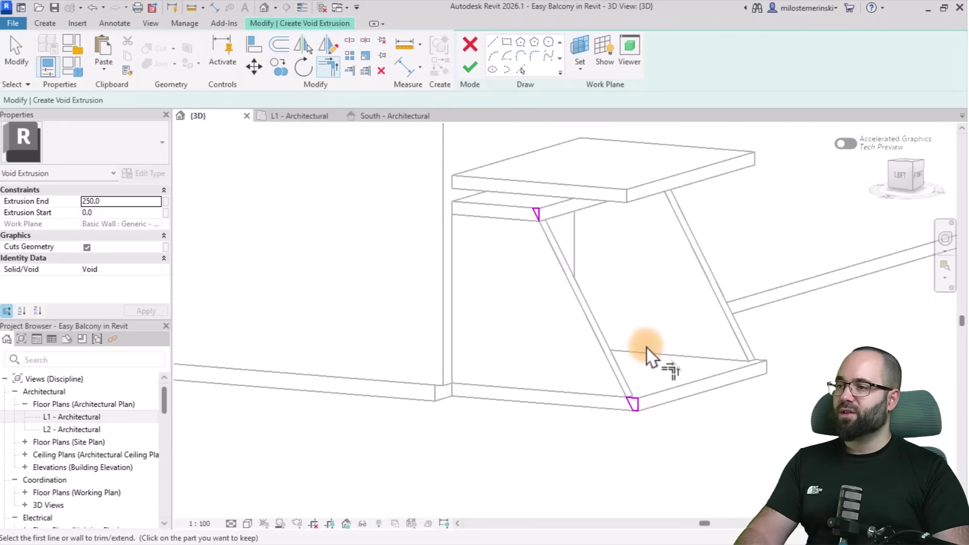
pyautogui.moveTo(648, 353); pyautogui.dragTo(590, 346, button='middle')
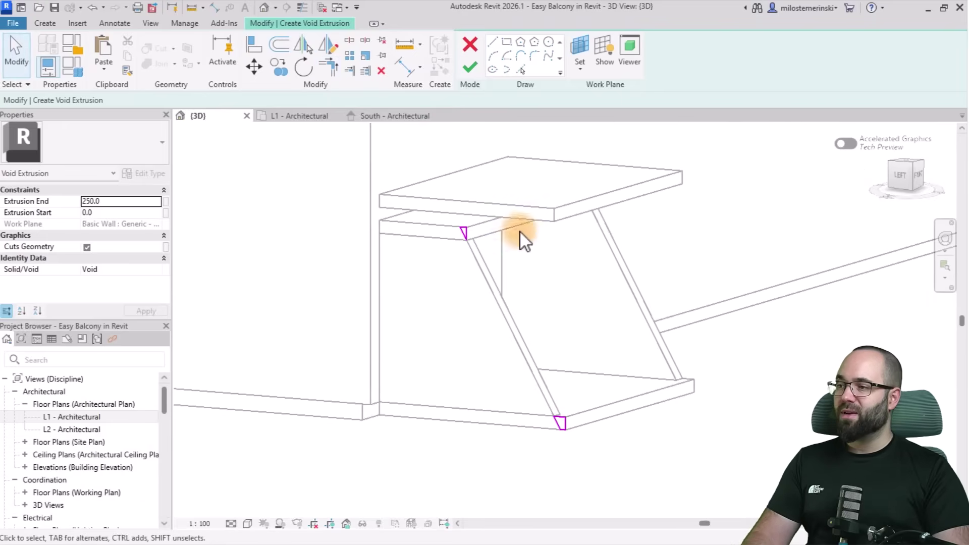
# Finish the void sketch and stretch the extrusion across the balcony to the opposite side wall's outer face.
pyautogui.click(477, 63)
pyautogui.moveTo(538, 326); pyautogui.dragTo(649, 296)
pyautogui.keyDown('shift'); pyautogui.moveTo(649, 296); pyautogui.dragTo(656, 394, button='middle'); pyautogui.keyUp('shift')
pyautogui.click(527, 289)
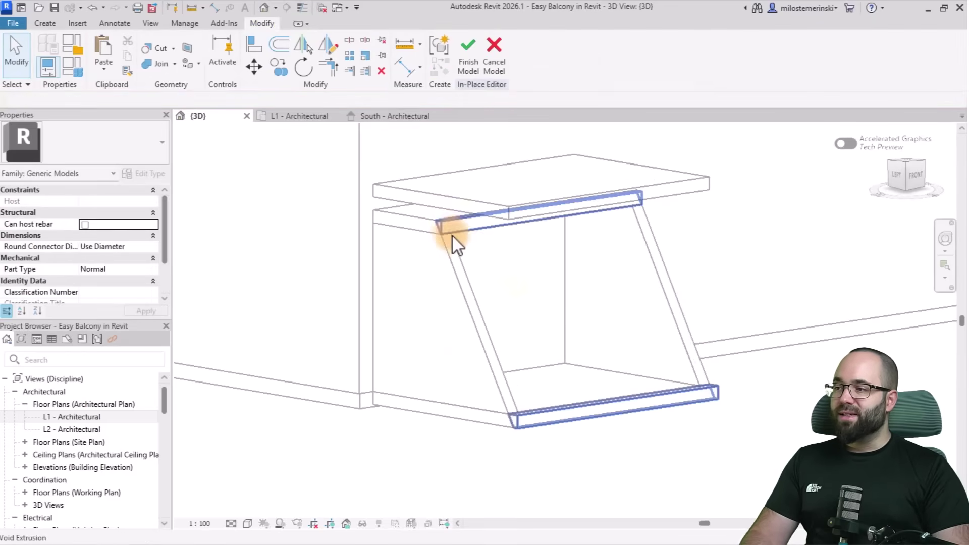
pyautogui.scroll(2, 498, 262)
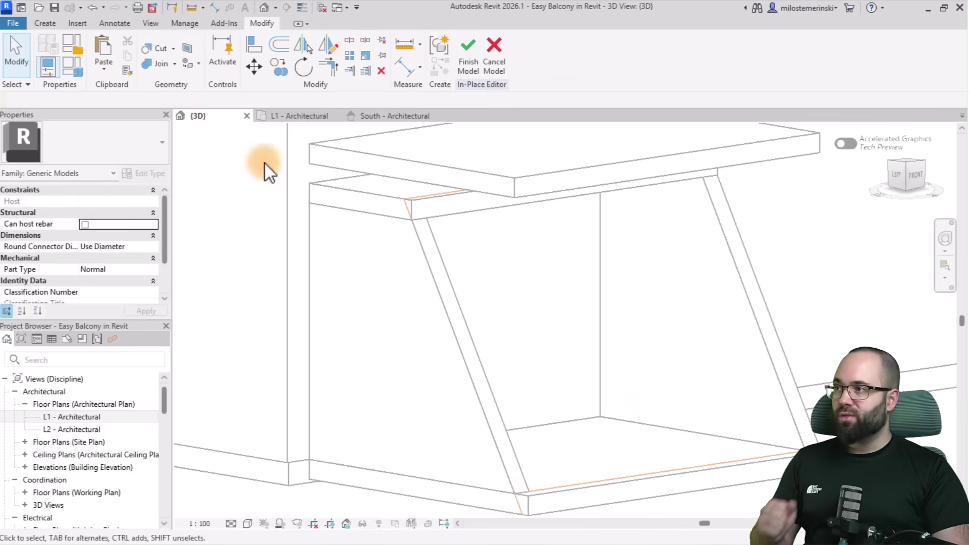
# Cut the lowered upper slab and the balcony floor slab with the void extrusion.
pyautogui.click(156, 47)
pyautogui.click(382, 197)
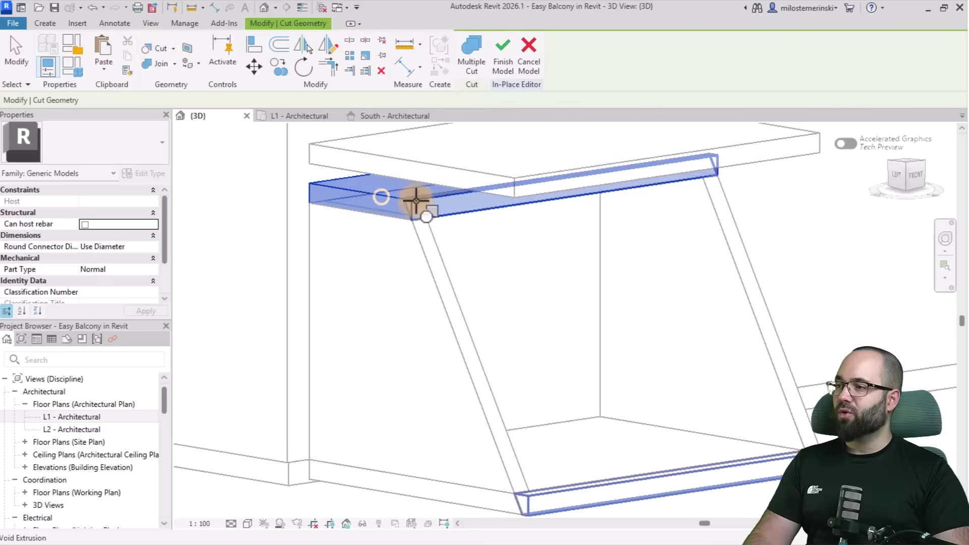
pyautogui.click(422, 201)
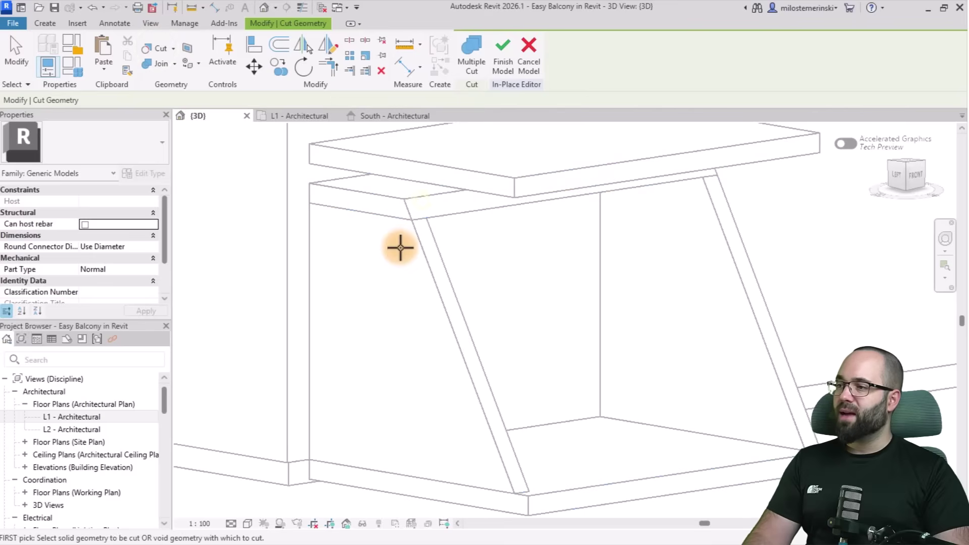
pyautogui.click(507, 514)
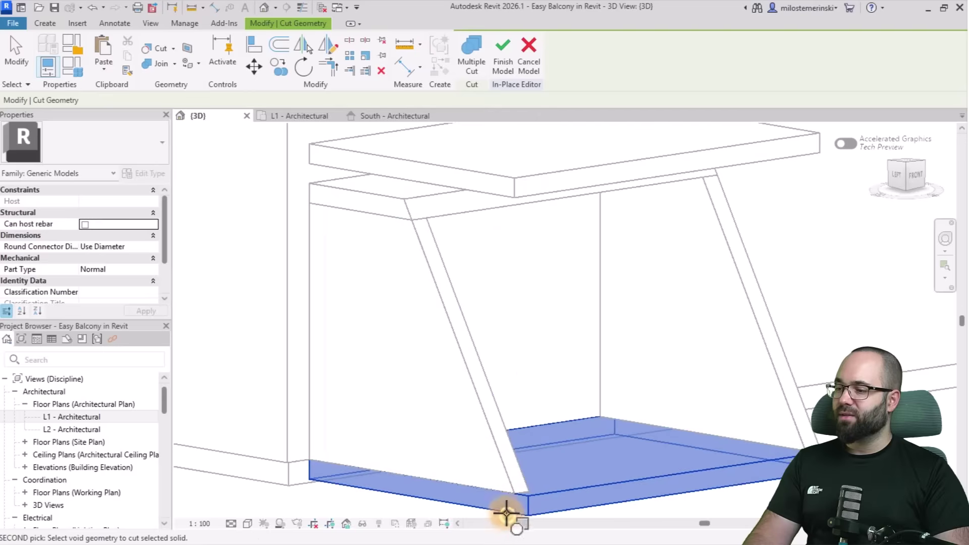
pyautogui.click(412, 213)
pyautogui.scroll(-2, 489, 250)
pyautogui.press('Escape')
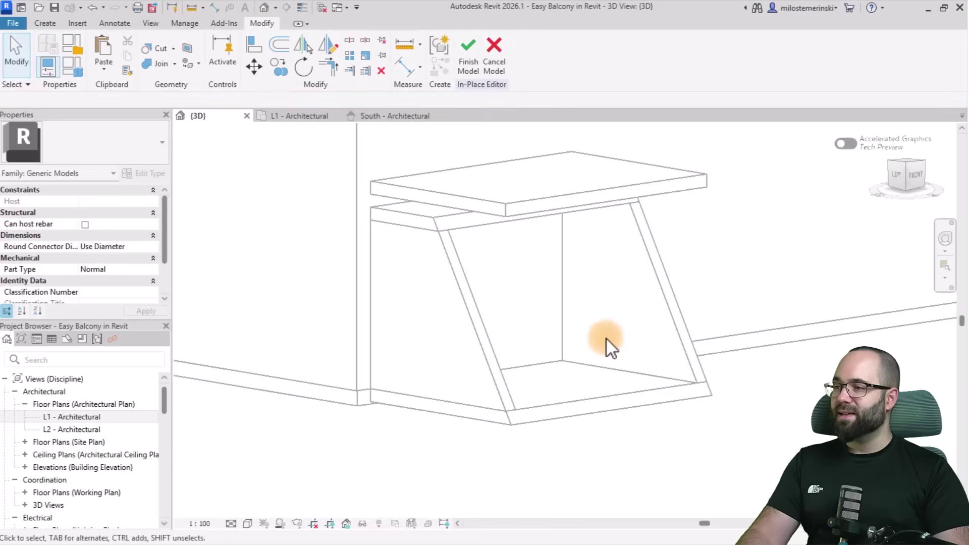
# Finish the in-place model and return to the project.
pyautogui.moveTo(521, 323)
pyautogui.keyDown('shift'); pyautogui.mouseDown(button='middle')
pyautogui.moveTo(595, 325)
pyautogui.moveTo(536, 325)
pyautogui.mouseUp(button='middle'); pyautogui.keyUp('shift')
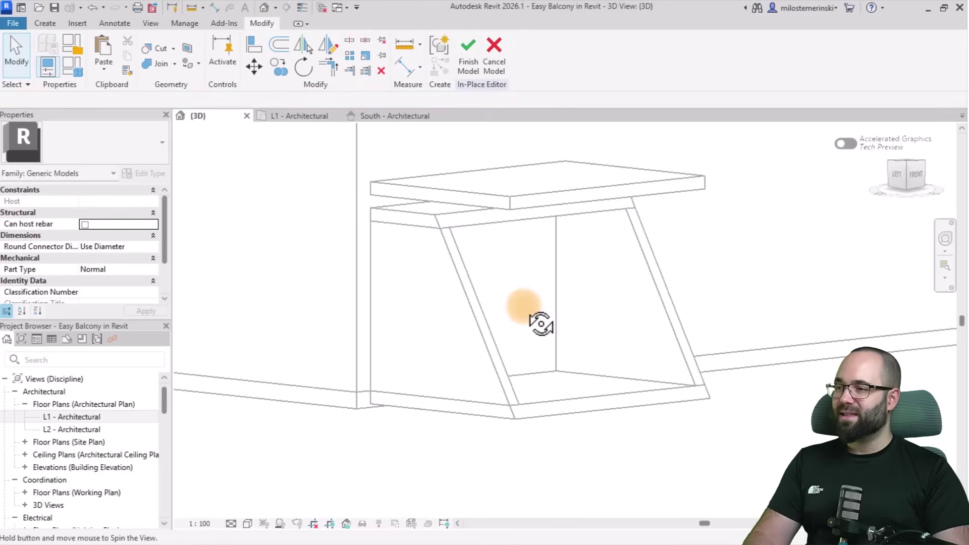
pyautogui.click(474, 73)
pyautogui.keyDown('shift'); pyautogui.moveTo(576, 353); pyautogui.dragTo(572, 409, button='middle'); pyautogui.keyUp('shift')
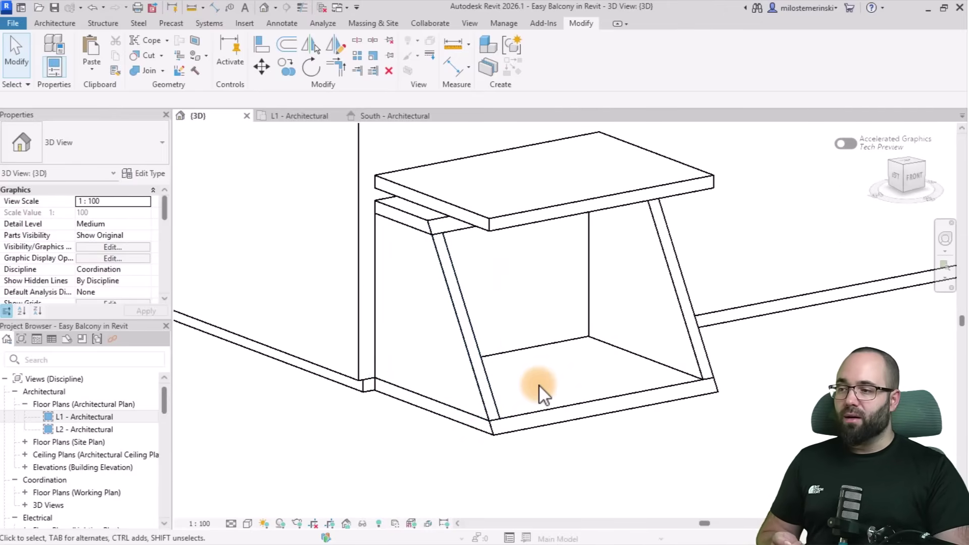
# In the L1 floor plan, sketch a Glass Panel - Bottom Fill railing about 3800 mm long between the side walls, about 2300 mm from the facade.
pyautogui.click(54, 24)
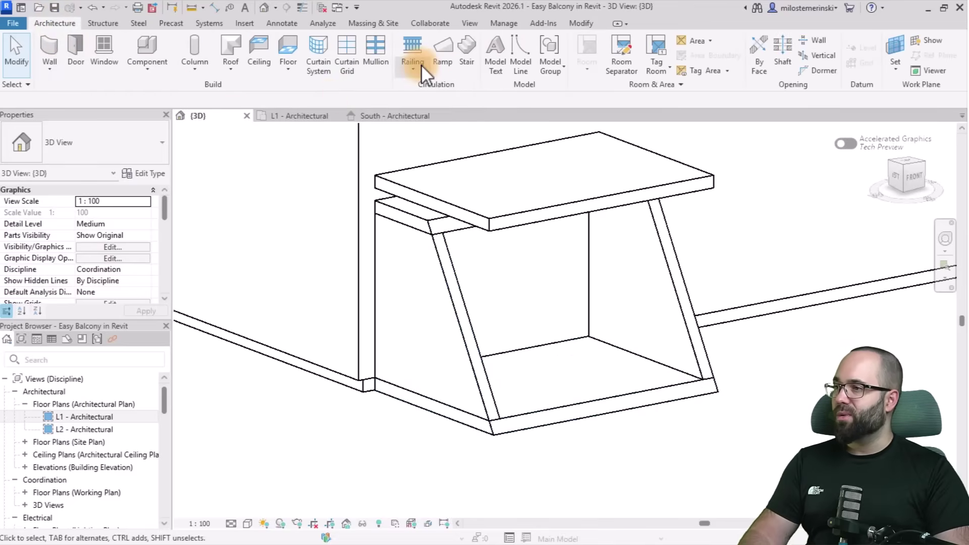
pyautogui.click(280, 117)
pyautogui.scroll(5, 446, 291)
pyautogui.scroll(3, 446, 289)
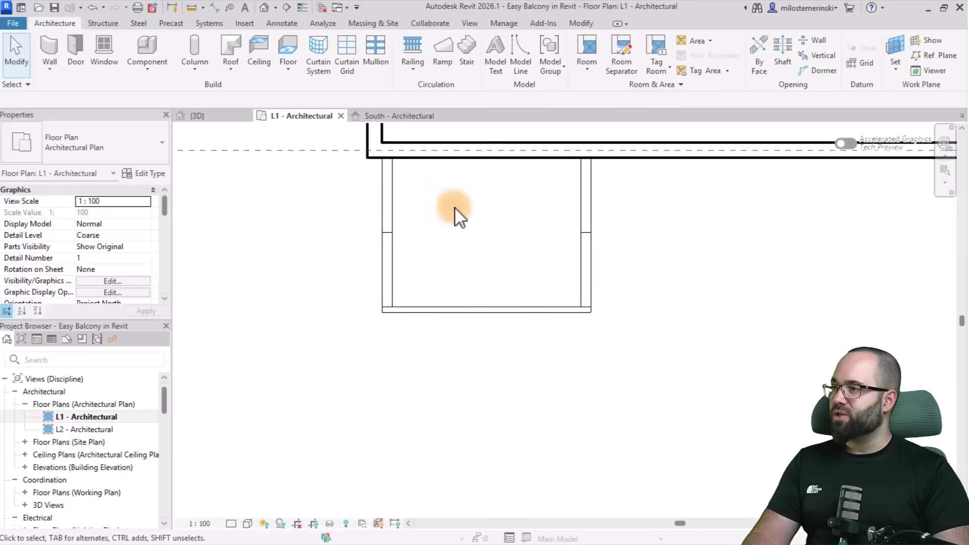
pyautogui.click(408, 74)
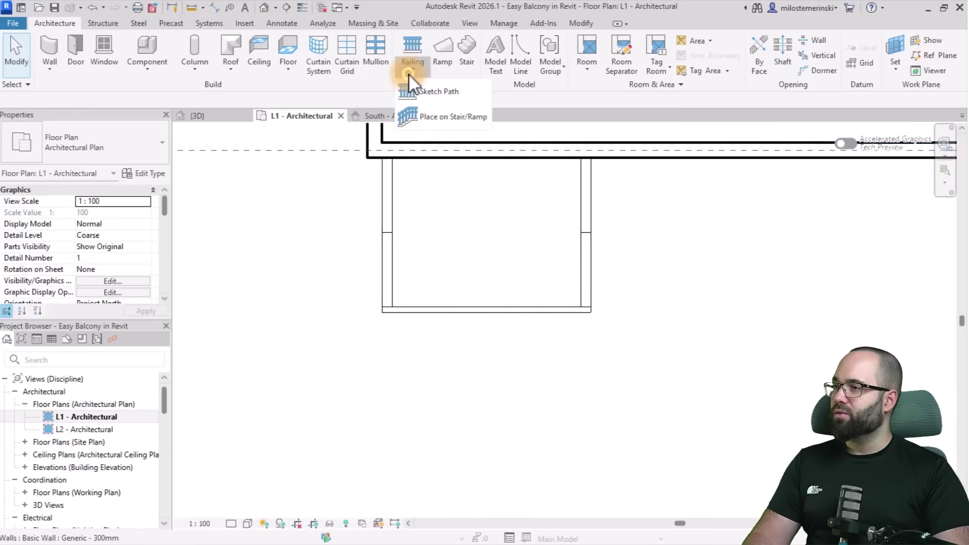
pyautogui.click(438, 92)
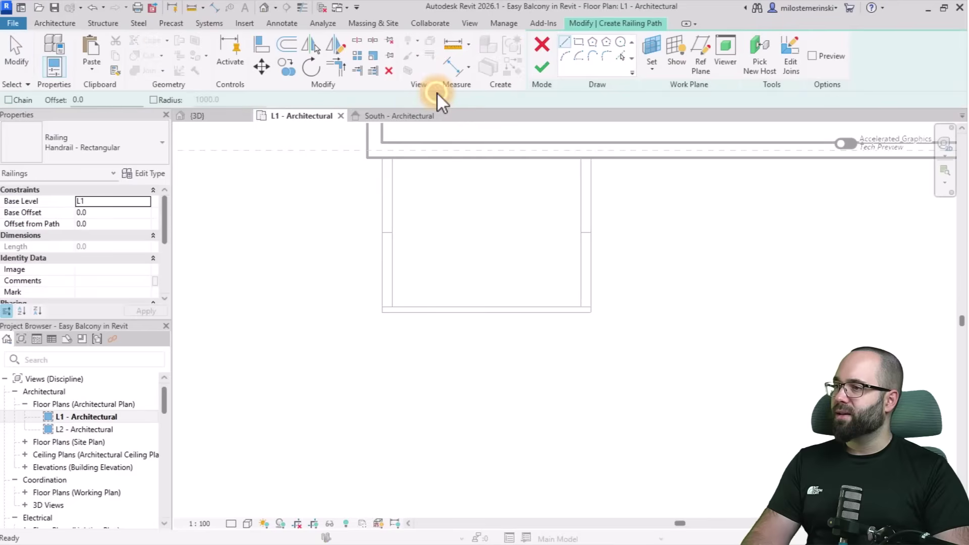
pyautogui.click(93, 154)
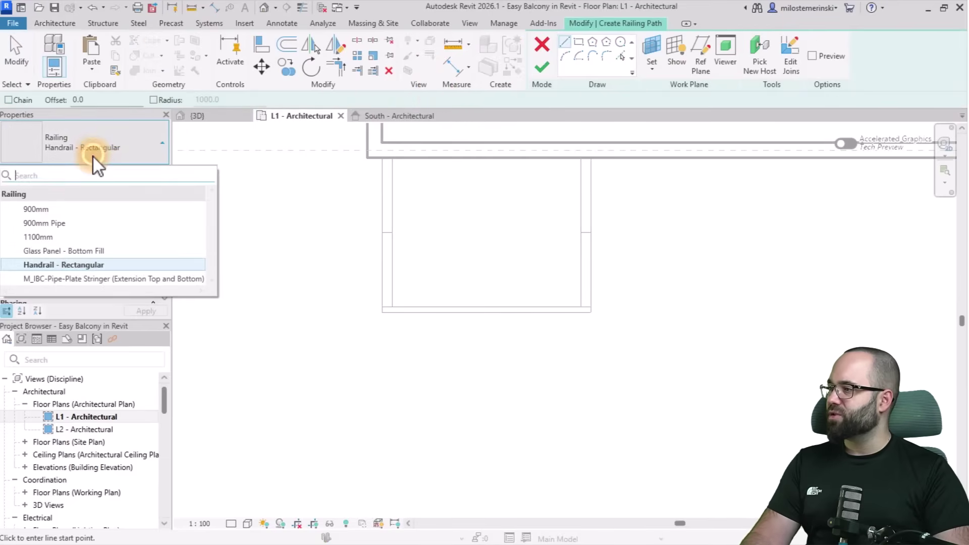
pyautogui.click(62, 251)
pyautogui.click(393, 272)
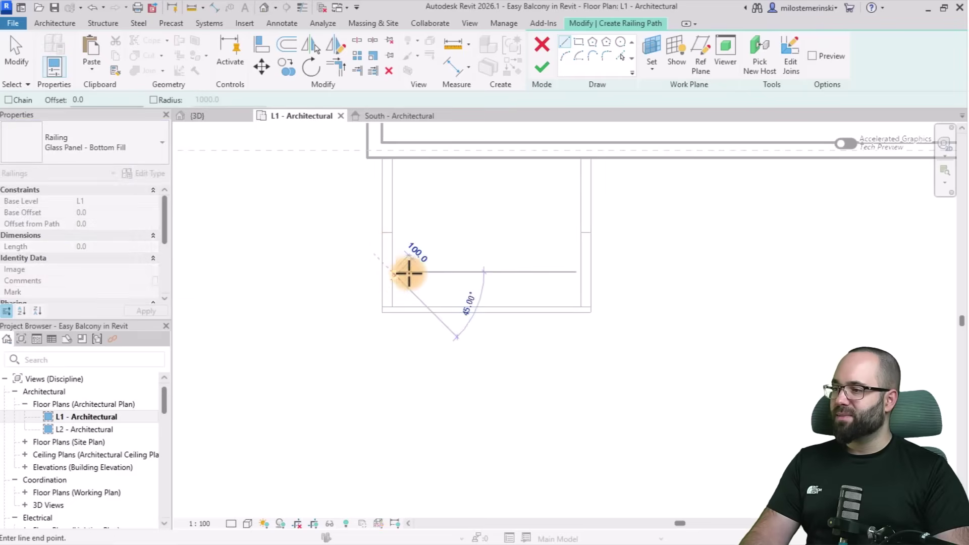
pyautogui.click(581, 273)
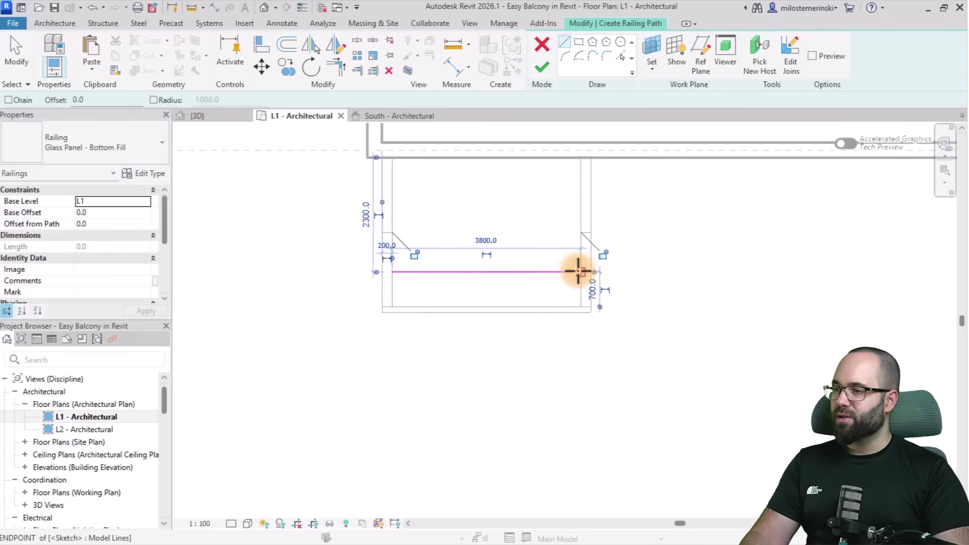
pyautogui.click(543, 68)
# Examine the railing's fit between the slanted side walls from both sides of the balcony in the 3D view.
pyautogui.click(219, 118)
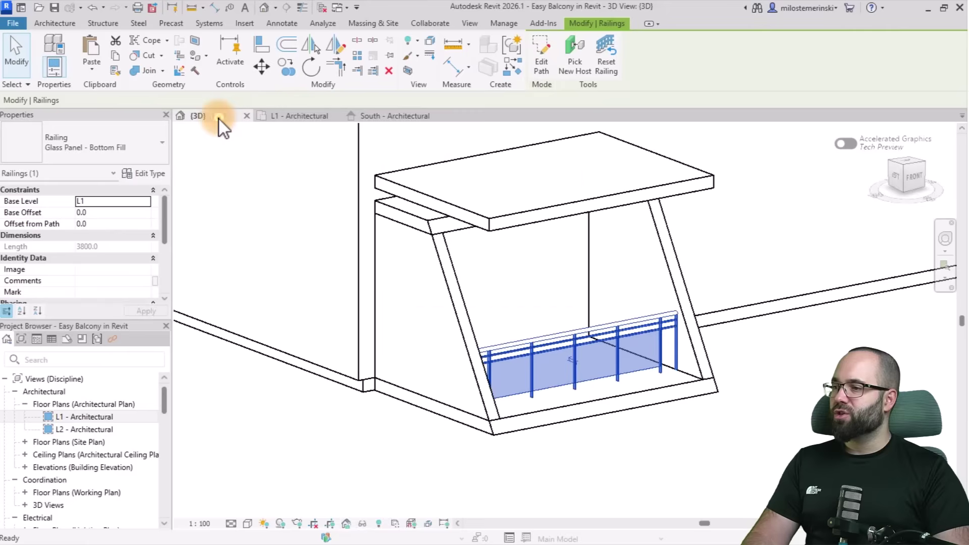
pyautogui.keyDown('shift'); pyautogui.moveTo(636, 439); pyautogui.dragTo(688, 389, button='middle'); pyautogui.keyUp('shift')
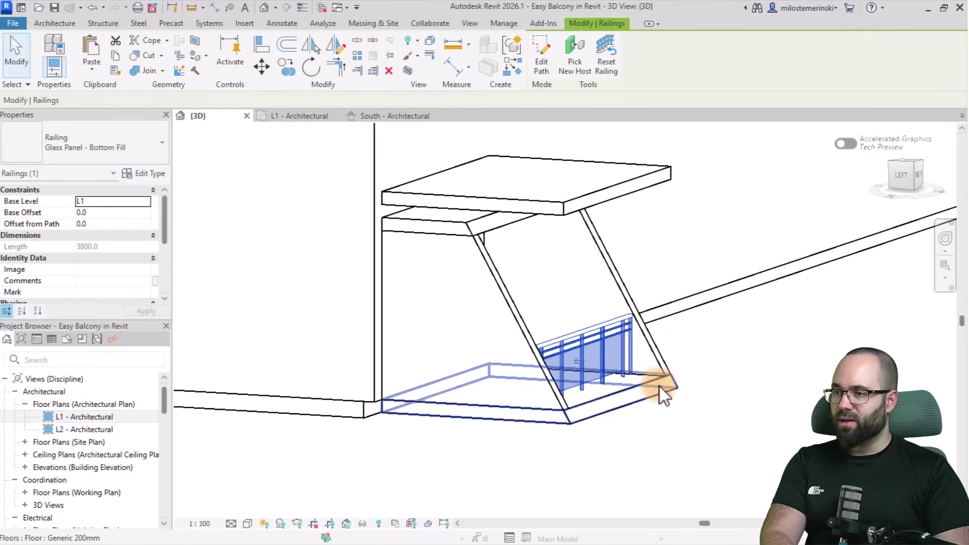
pyautogui.click(707, 427)
pyautogui.keyDown('shift'); pyautogui.moveTo(720, 422); pyautogui.dragTo(451, 425, button='middle'); pyautogui.keyUp('shift')
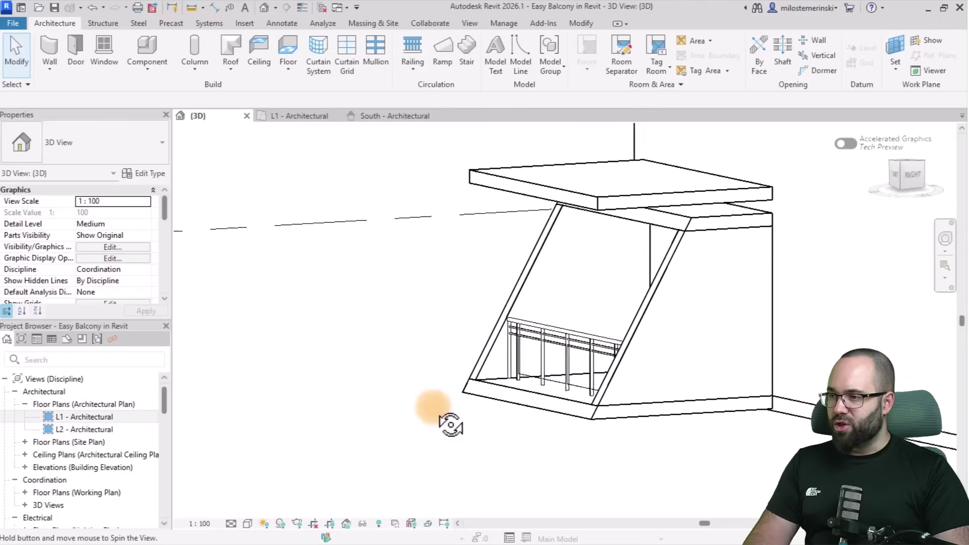
pyautogui.scroll(4, 525, 316)
pyautogui.scroll(-3, 457, 326)
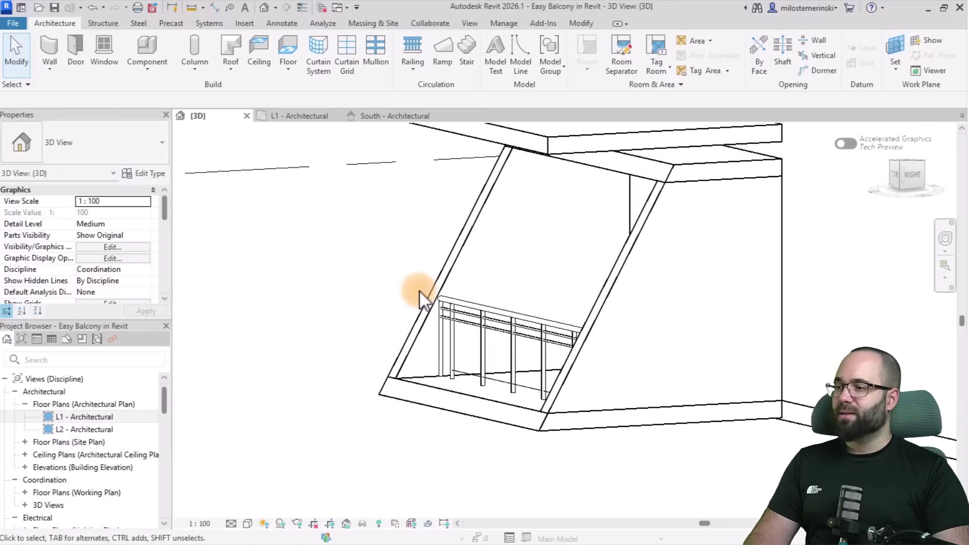
pyautogui.scroll(-5, 463, 271)
pyautogui.moveTo(489, 282)
pyautogui.keyDown('shift'); pyautogui.mouseDown(button='middle')
pyautogui.moveTo(702, 309)
pyautogui.moveTo(565, 307)
pyautogui.moveTo(497, 325)
pyautogui.moveTo(489, 300)
pyautogui.mouseUp(button='middle'); pyautogui.keyUp('shift')
pyautogui.scroll(1, 489, 298)
pyautogui.scroll(-1, 489, 298)
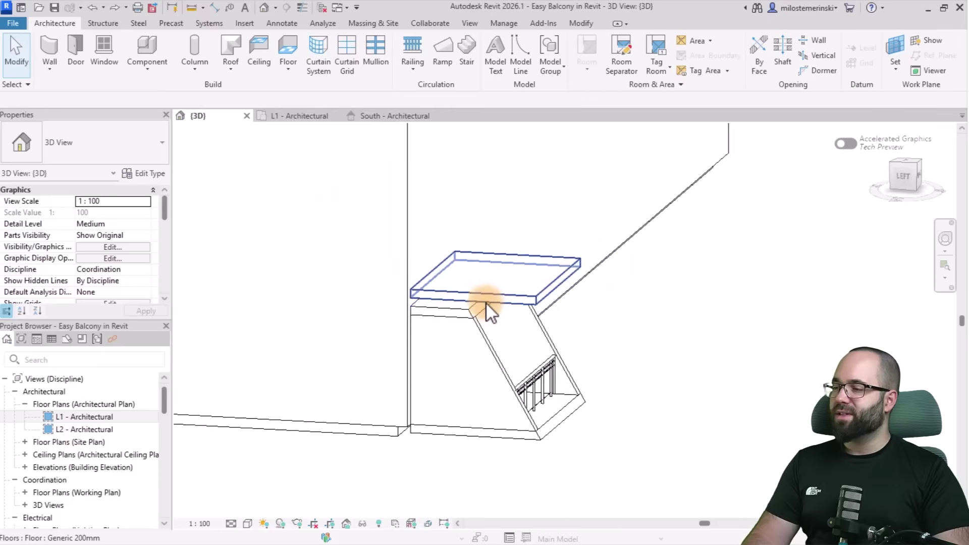
# Copy the balcony slab at L2 and paste it aligned to level L3, working from the South elevation.
pyautogui.scroll(-1, 488, 298)
pyautogui.click(488, 298)
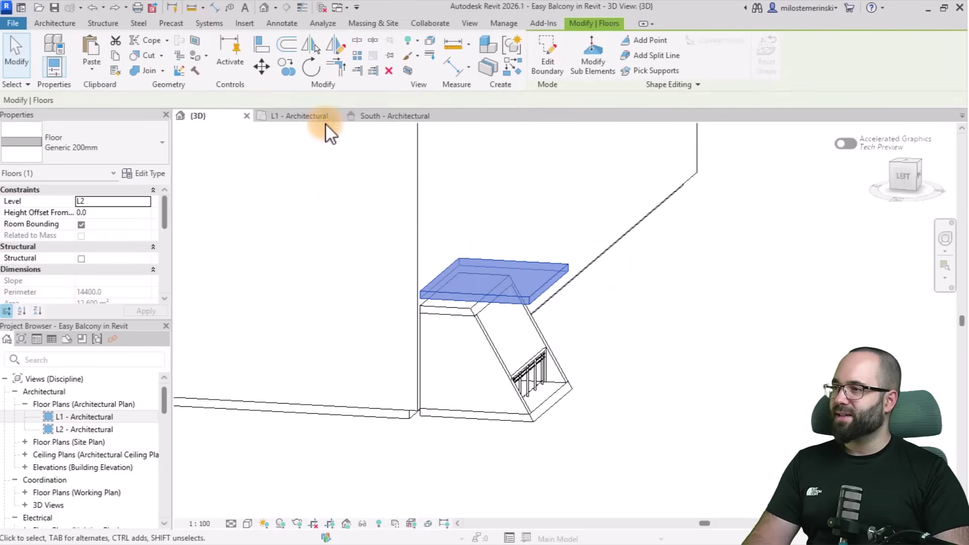
pyautogui.click(375, 118)
pyautogui.scroll(-3, 435, 389)
pyautogui.scroll(1, 446, 303)
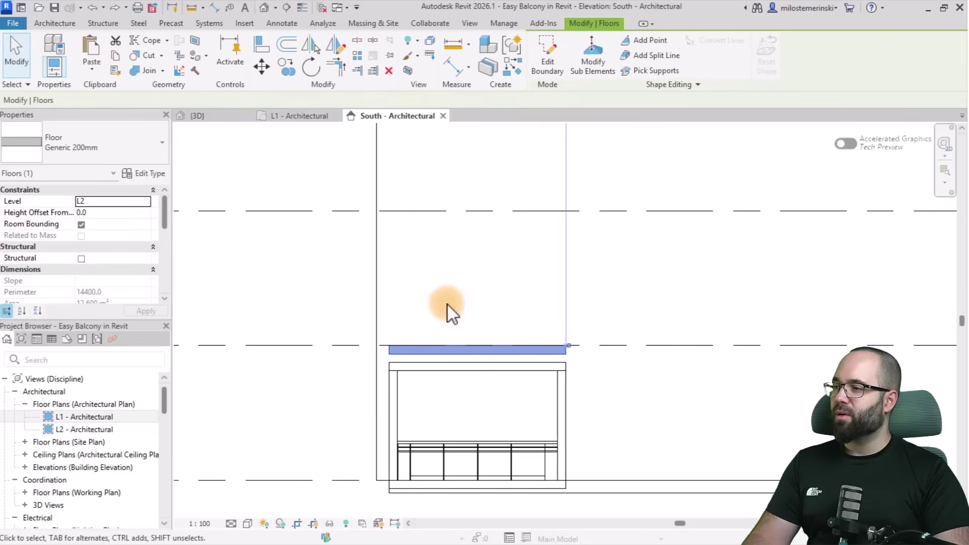
pyautogui.click(89, 71)
pyautogui.click(106, 117)
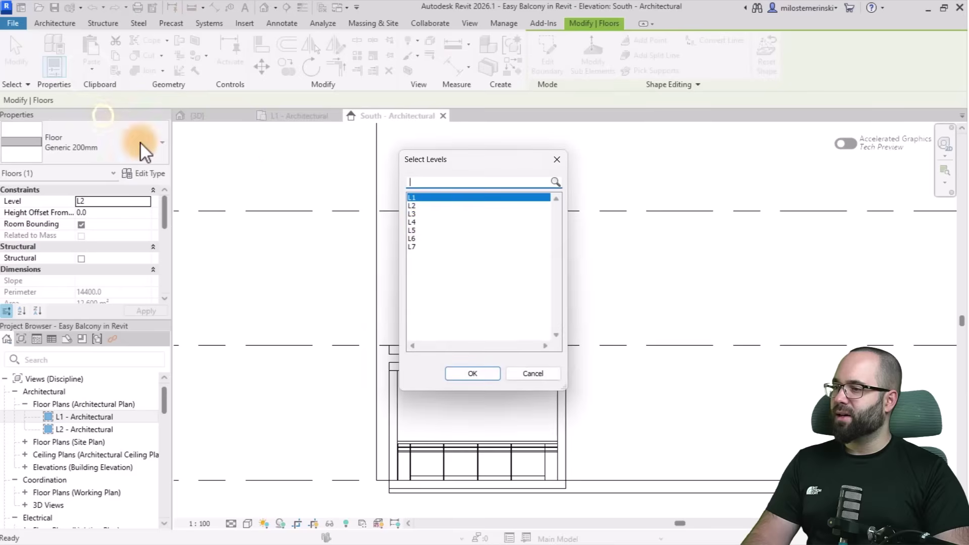
pyautogui.click(415, 213)
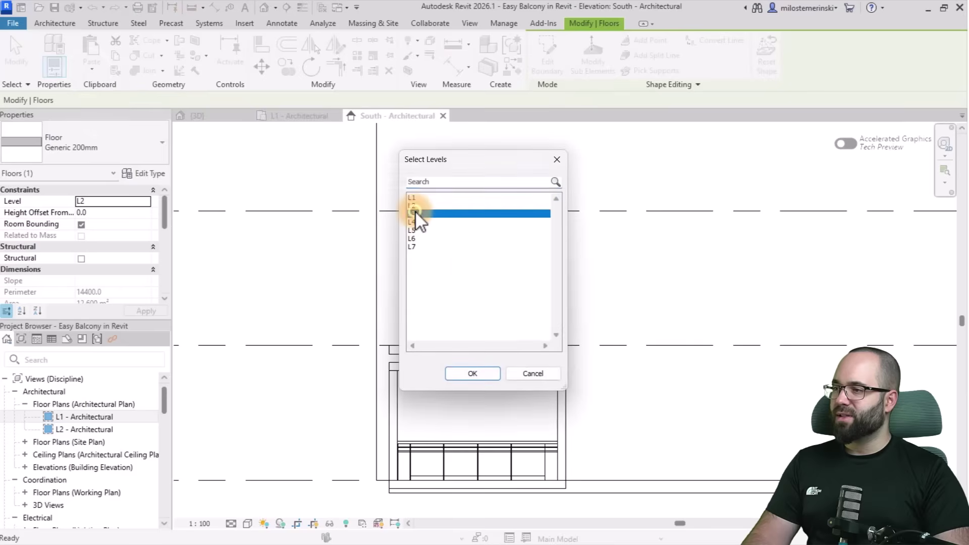
pyautogui.click(474, 373)
pyautogui.click(430, 255)
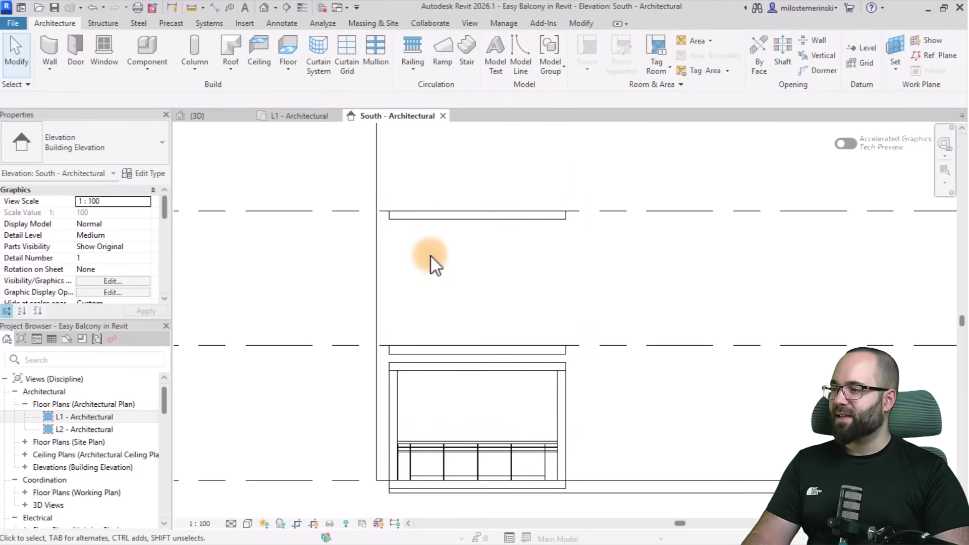
# Copy the L3 balcony slab 400 mm straight down in the South elevation.
pyautogui.click(414, 216)
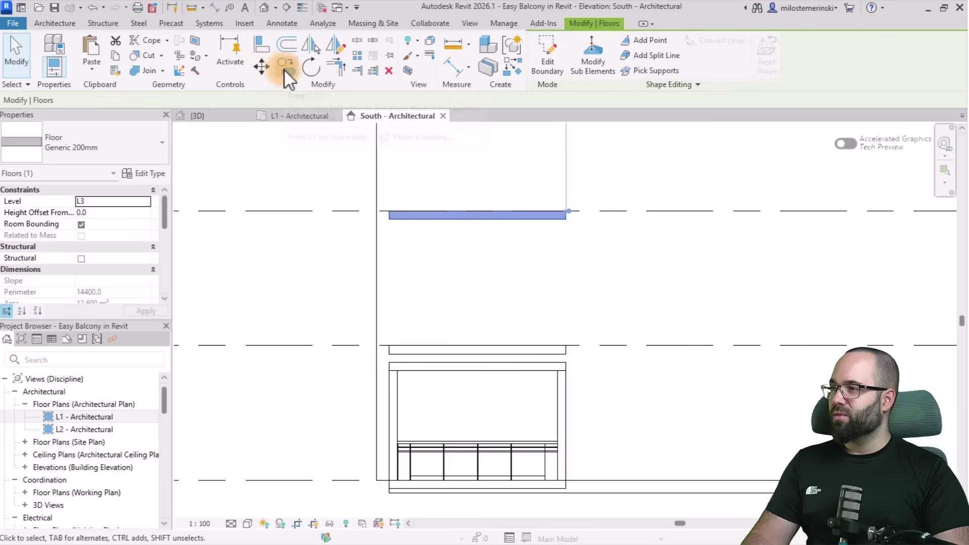
pyautogui.click(284, 69)
pyautogui.click(449, 234)
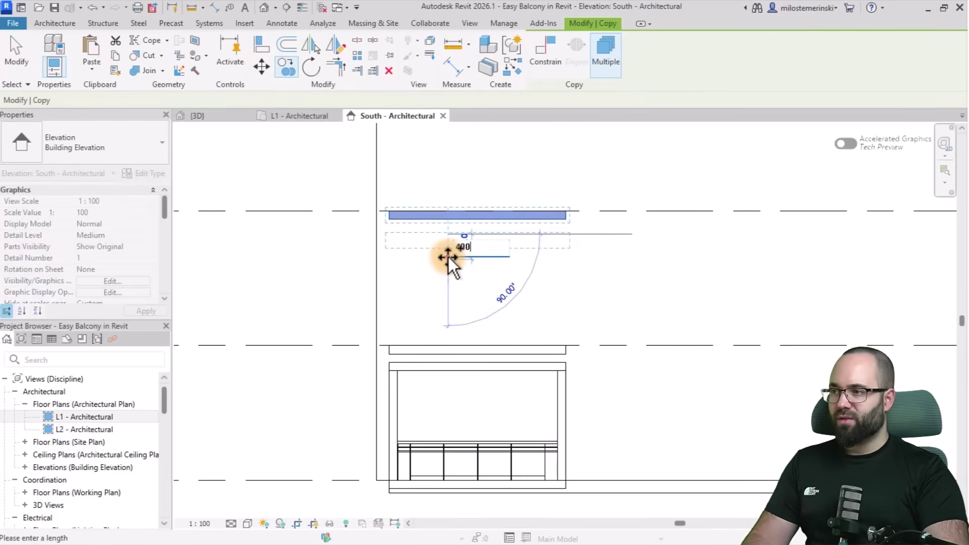
pyautogui.click(448, 257)
pyautogui.press('Escape')
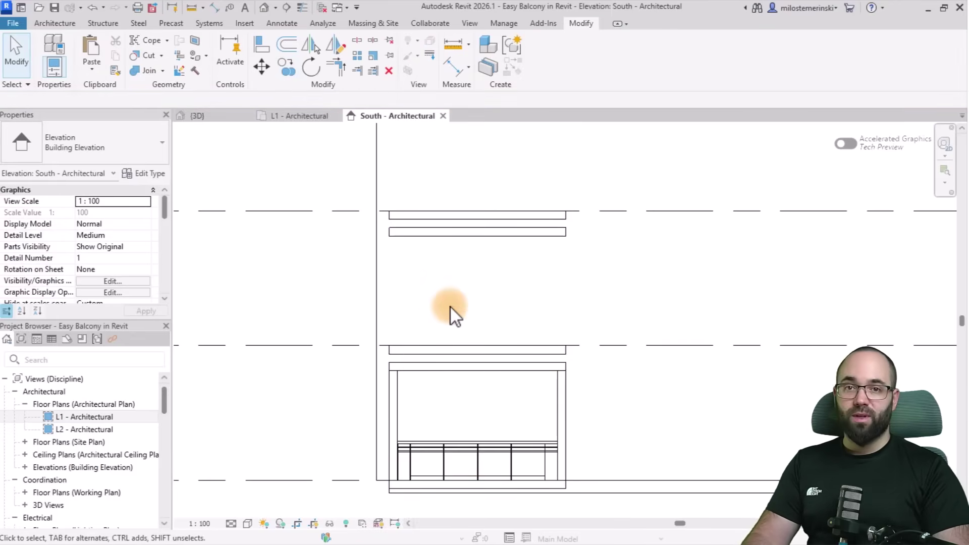
# Delete the original balcony slab at level L3, keeping its lowered copy.
pyautogui.moveTo(435, 295); pyautogui.dragTo(463, 318, button='middle')
pyautogui.scroll(2, 465, 296)
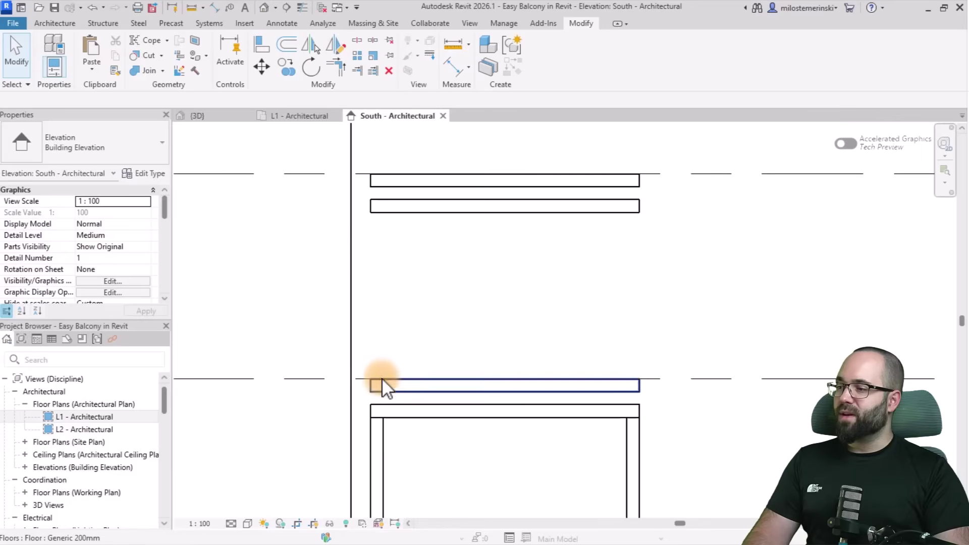
pyautogui.click(385, 182)
pyautogui.press('Delete')
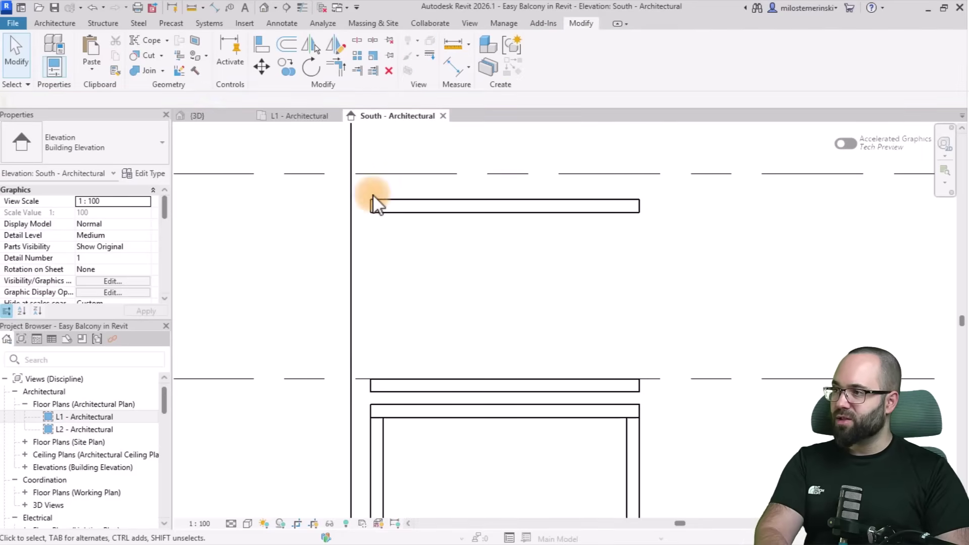
# In the 3D view, edit the L2 slab's boundary, pulling its outer edge in to a depth of 1500 mm from the facade.
pyautogui.click(207, 118)
pyautogui.keyDown('shift'); pyautogui.moveTo(546, 283); pyautogui.dragTo(526, 292, button='middle'); pyautogui.keyUp('shift')
pyautogui.scroll(3, 526, 292)
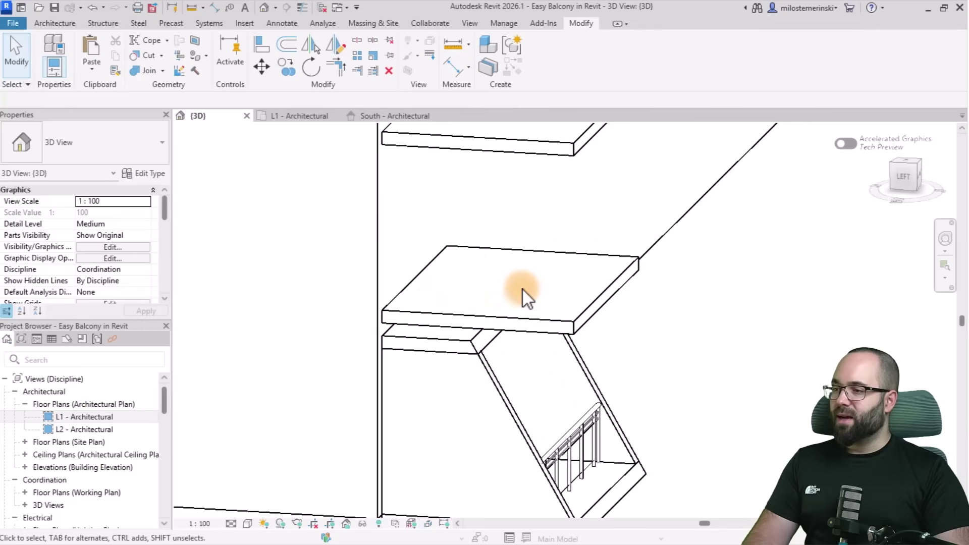
pyautogui.doubleClick(599, 303)
pyautogui.moveTo(592, 311); pyautogui.dragTo(498, 306)
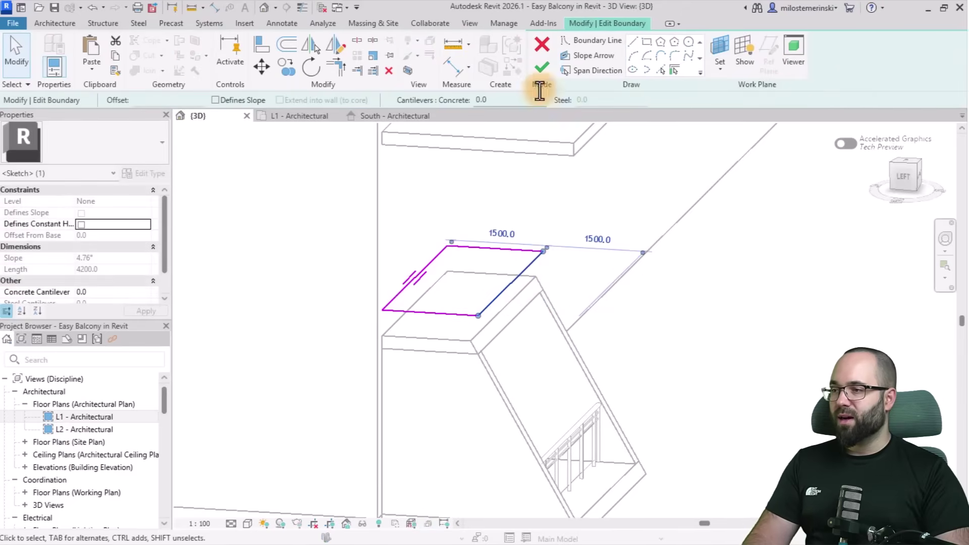
pyautogui.click(542, 68)
pyautogui.click(727, 349)
pyautogui.keyDown('shift'); pyautogui.moveTo(737, 348); pyautogui.dragTo(666, 361, button='middle'); pyautogui.keyUp('shift')
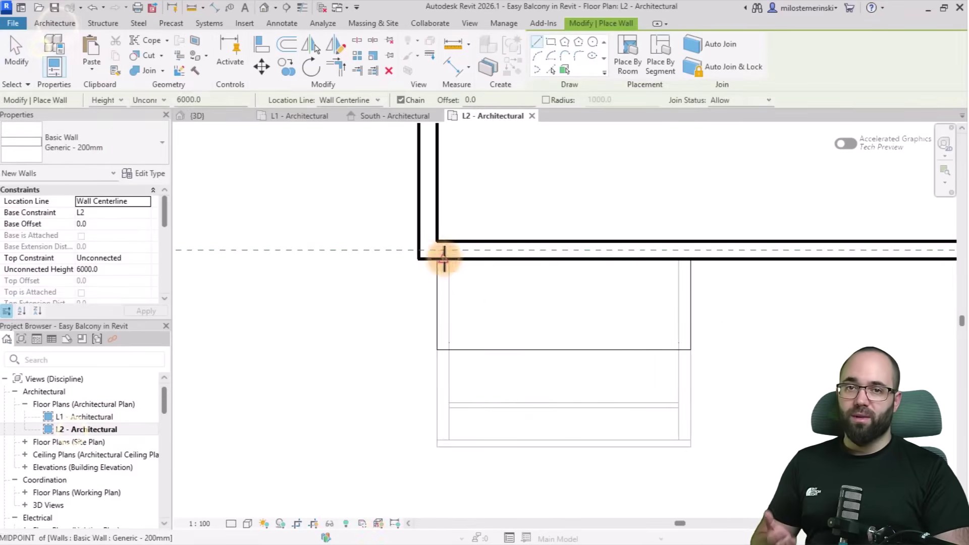
# Draw Generic - 200mm side walls along the L2 balcony slab and slant their front edges between the two upper slabs.
pyautogui.click(443, 259)
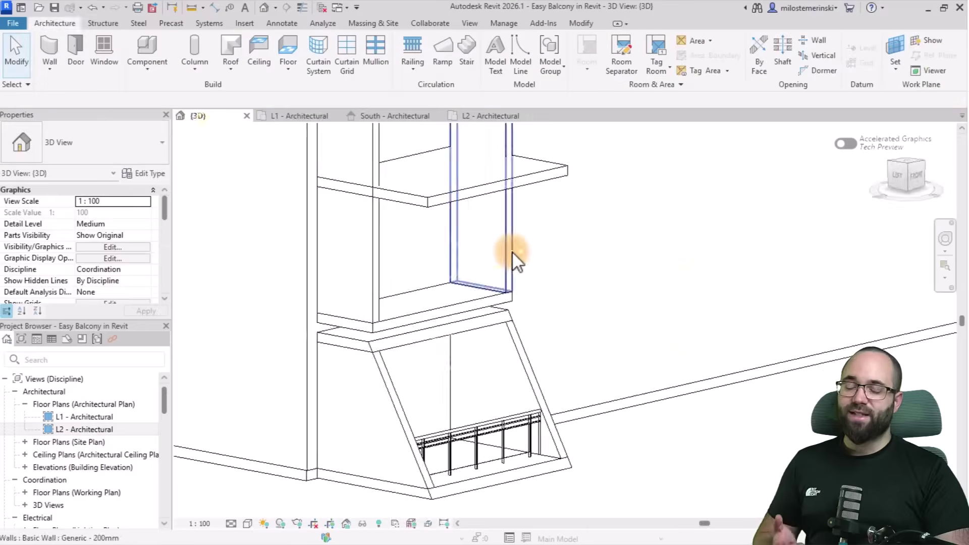
pyautogui.click(513, 256)
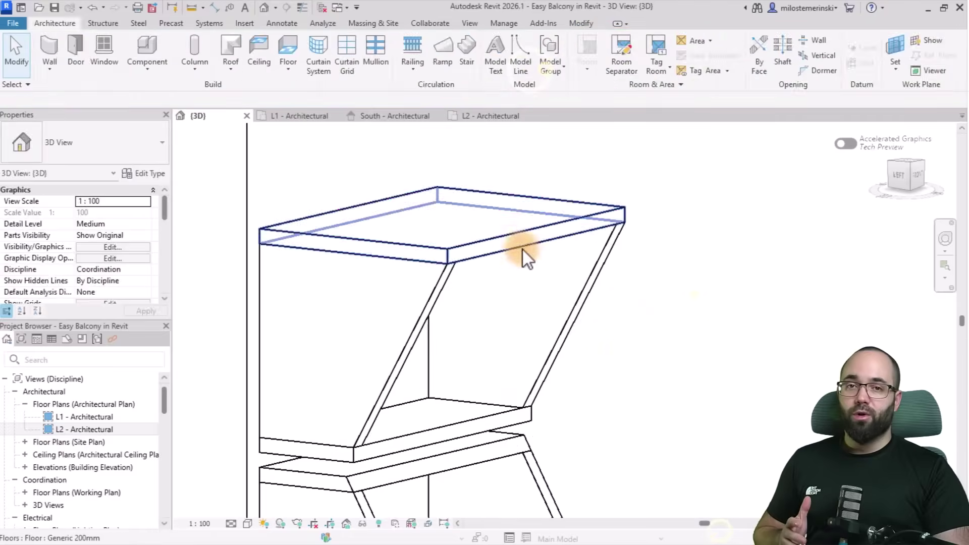
# Create an in-place void extrusion along the slanted wall line to trim the front edges of the upper balcony's two slabs.
pyautogui.click(523, 250)
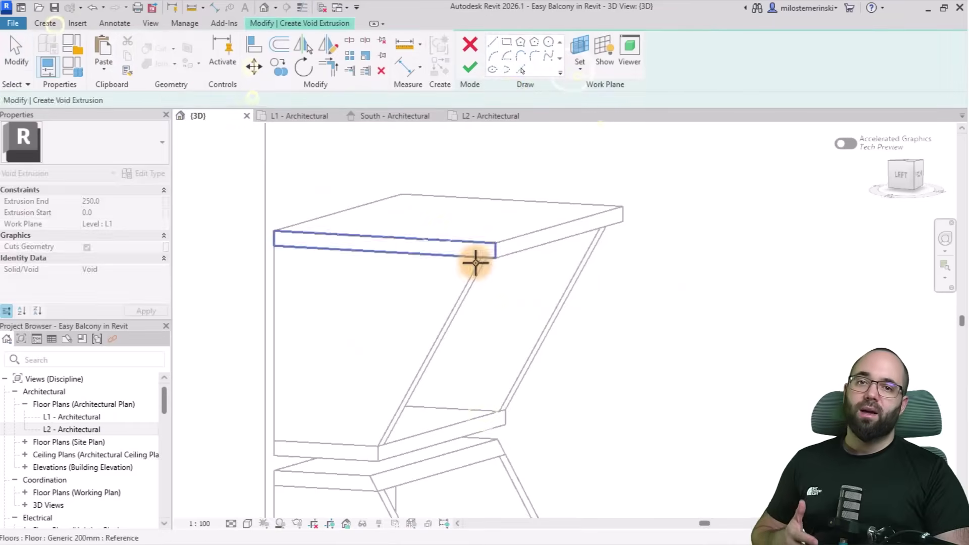
pyautogui.click(475, 262)
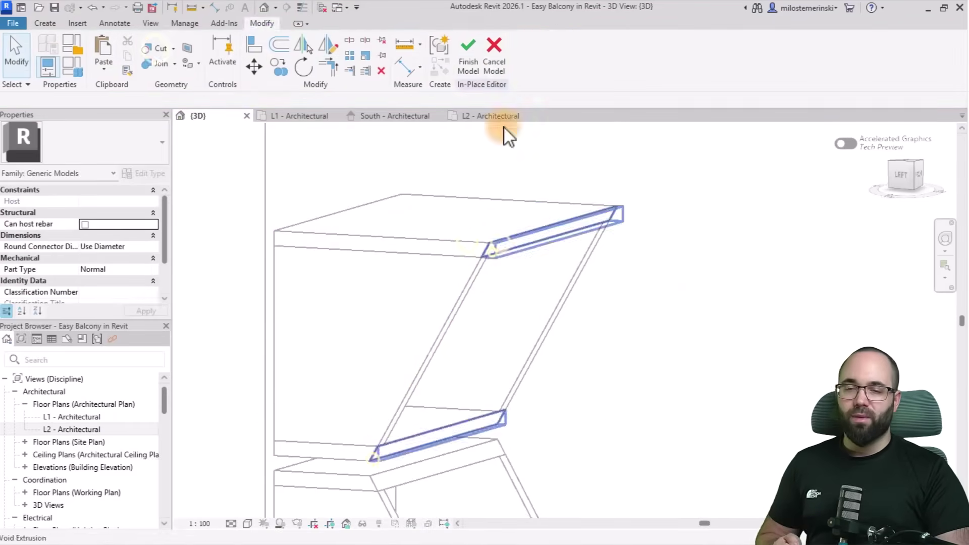
# In the L2 floor plan, add a Glass Panel - Bottom Fill railing between the upper balcony's side walls and check it in 3D.
pyautogui.click(499, 117)
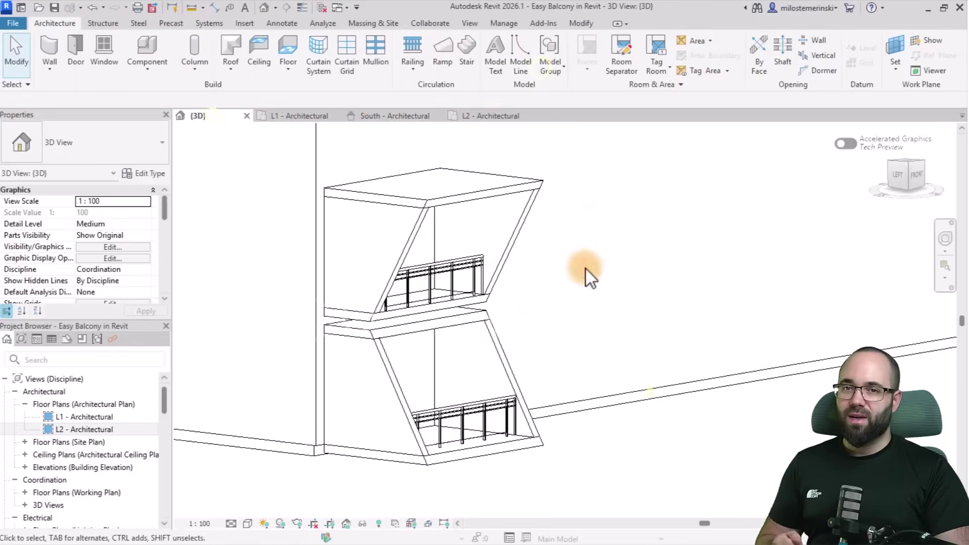
pyautogui.scroll(-5, 586, 269)
pyautogui.scroll(5, 540, 291)
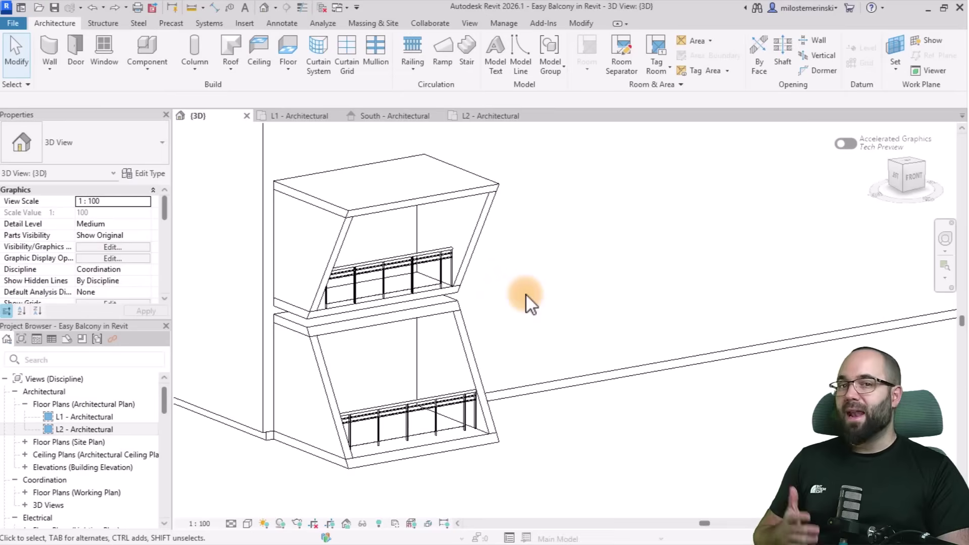
pyautogui.moveTo(559, 332)
pyautogui.keyDown('shift'); pyautogui.mouseDown(button='middle')
pyautogui.moveTo(539, 337)
pyautogui.moveTo(552, 334)
pyautogui.mouseUp(button='middle'); pyautogui.keyUp('shift')
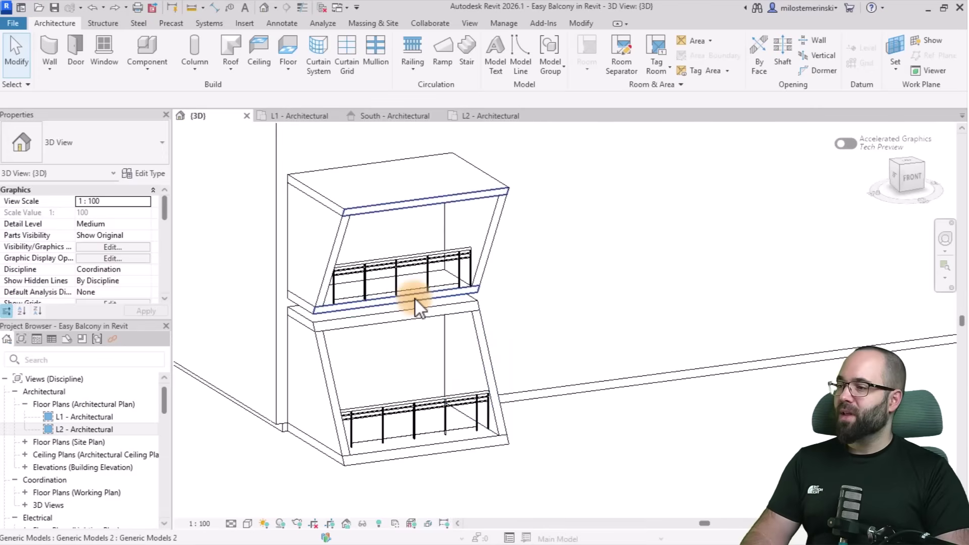
# In the L1 floor plan, draw an M_Storefront curtain wall 3400 mm long within the facade wall behind the balcony.
pyautogui.click(309, 117)
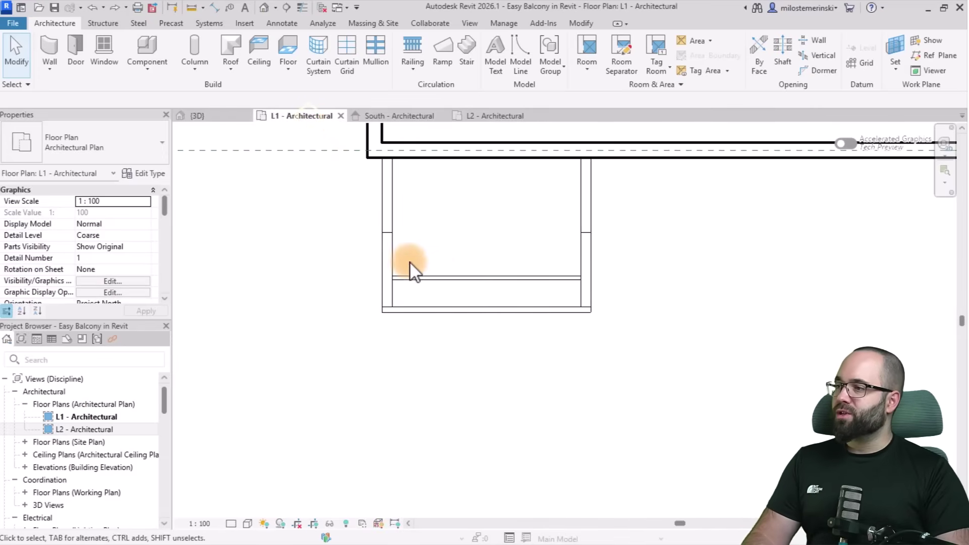
pyautogui.moveTo(411, 270); pyautogui.dragTo(340, 431, button='middle')
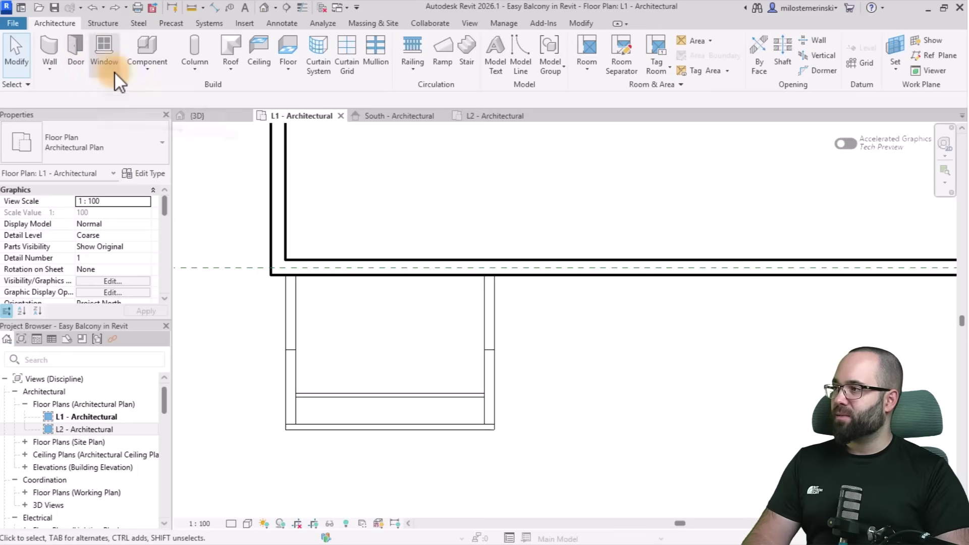
pyautogui.click(53, 48)
pyautogui.click(93, 148)
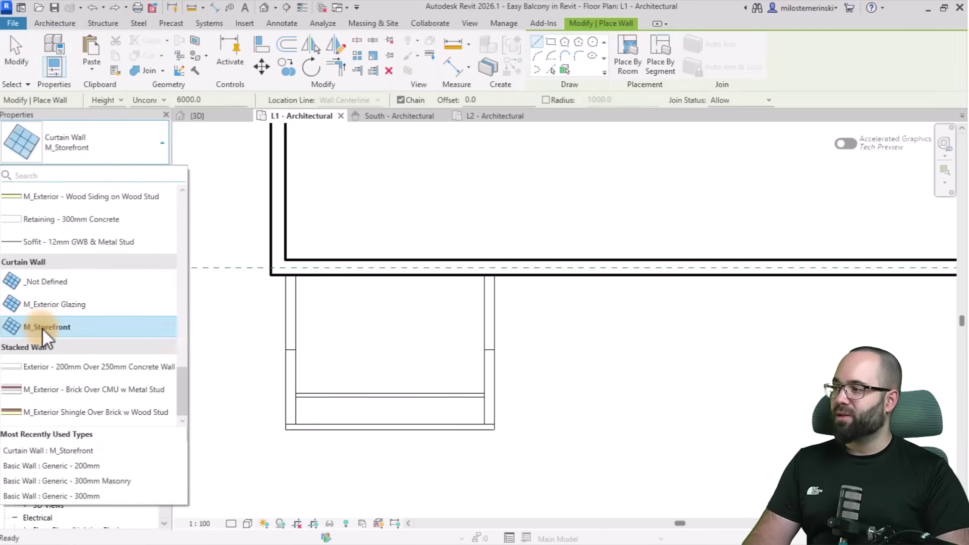
pyautogui.click(43, 330)
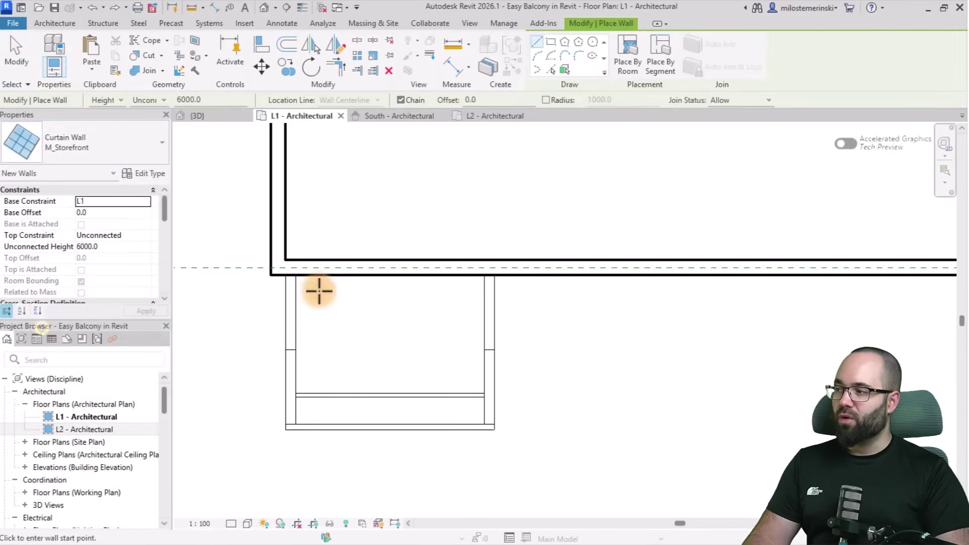
pyautogui.click(305, 266)
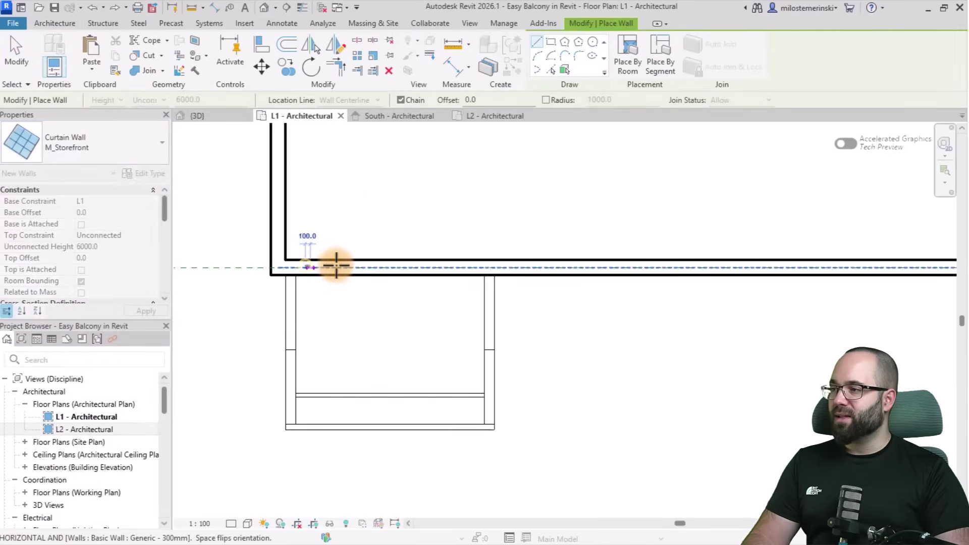
pyautogui.click(473, 266)
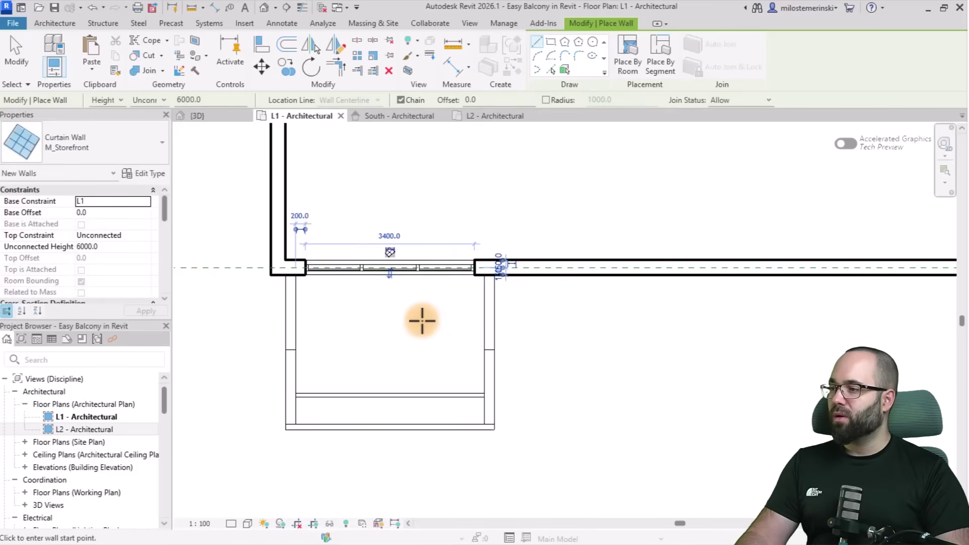
pyautogui.press('Escape')
pyautogui.press('Escape')
# Set the storefront curtain wall's unconnected height to 2400 mm.
pyautogui.click(402, 269)
pyautogui.click(119, 247)
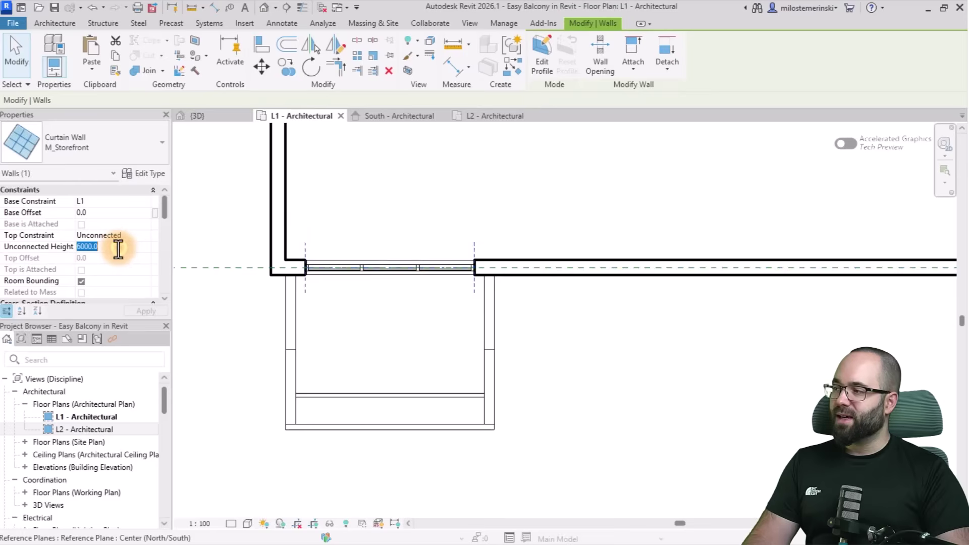
pyautogui.write('2400')
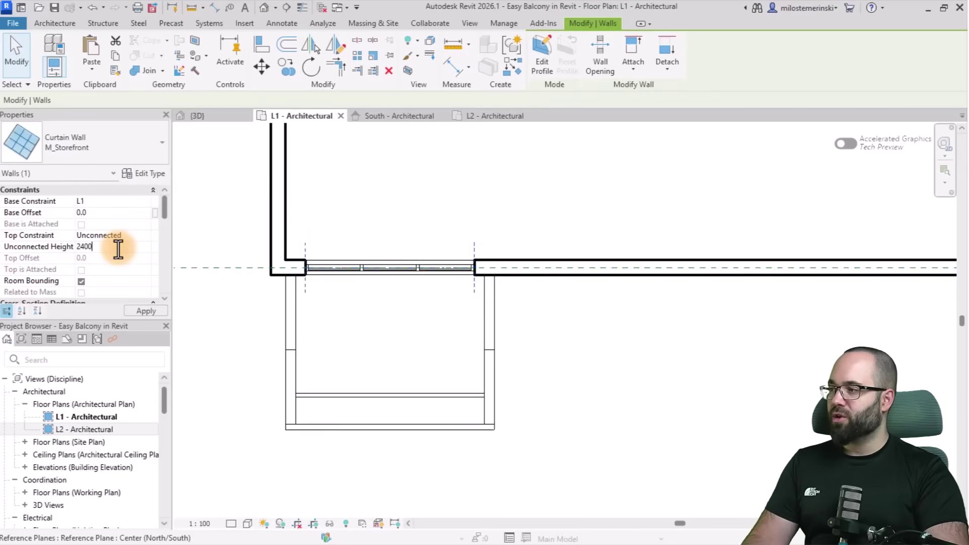
pyautogui.press('Return')
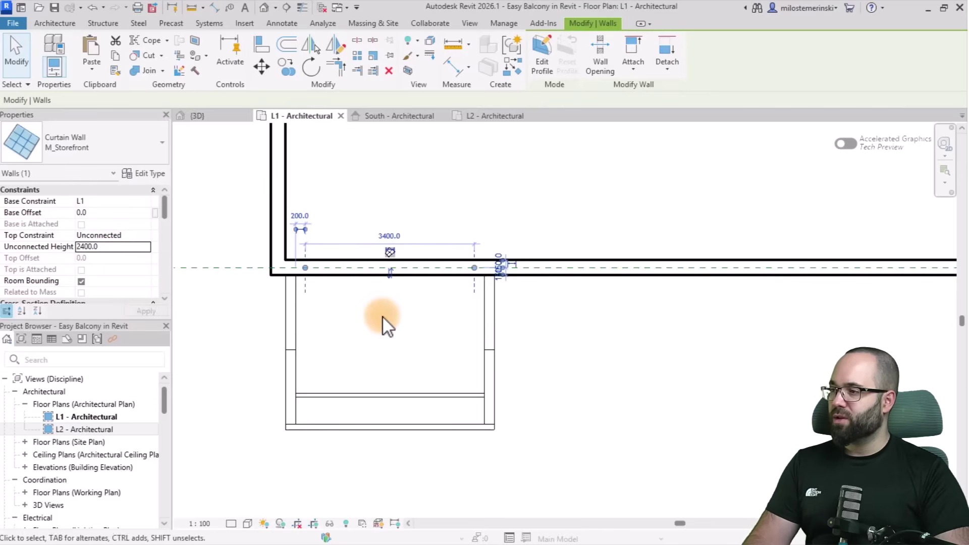
pyautogui.click(382, 317)
# Copy the L1 storefront curtain wall in the 3D view and paste it aligned to level L2.
pyautogui.click(219, 117)
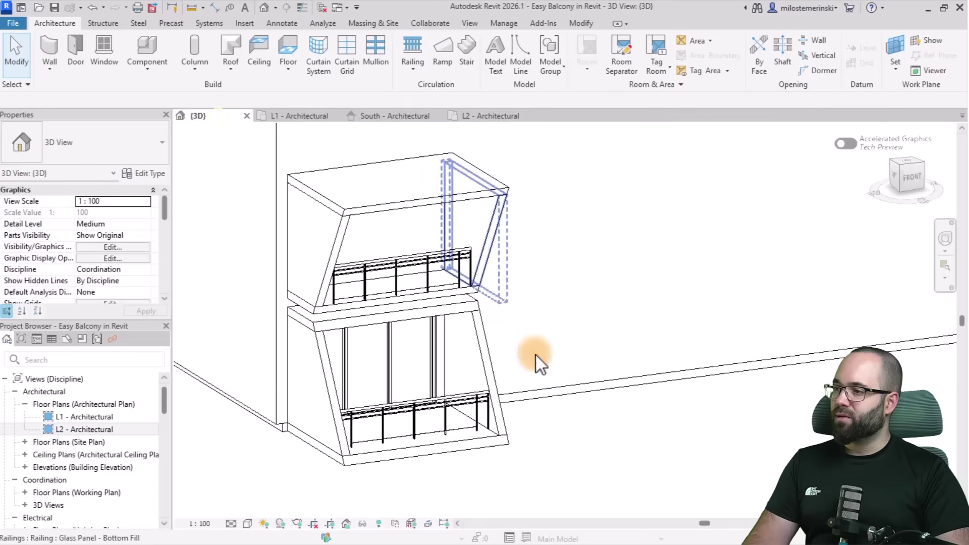
pyautogui.keyDown('shift'); pyautogui.moveTo(537, 363); pyautogui.dragTo(505, 317, button='middle'); pyautogui.keyUp('shift')
pyautogui.click(419, 322)
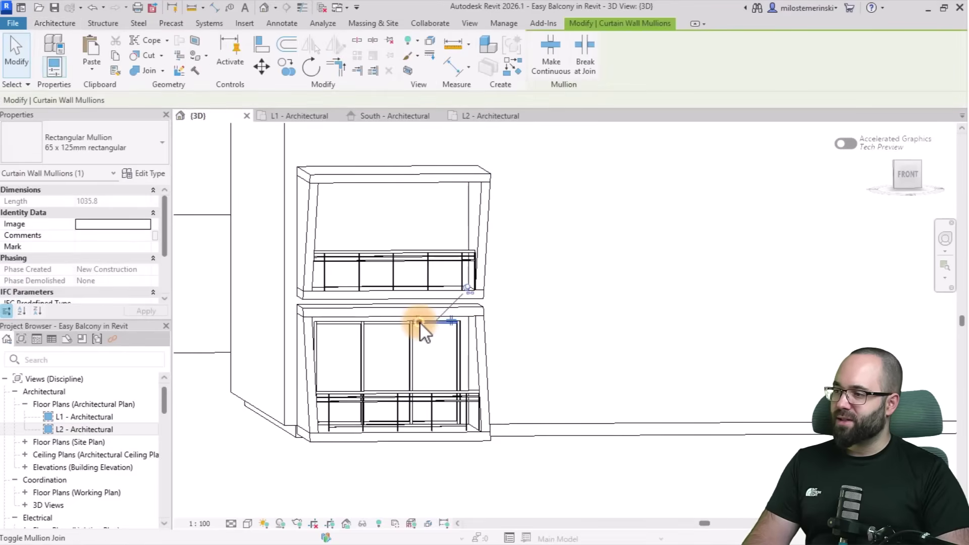
pyautogui.press('Escape')
pyautogui.click(419, 321)
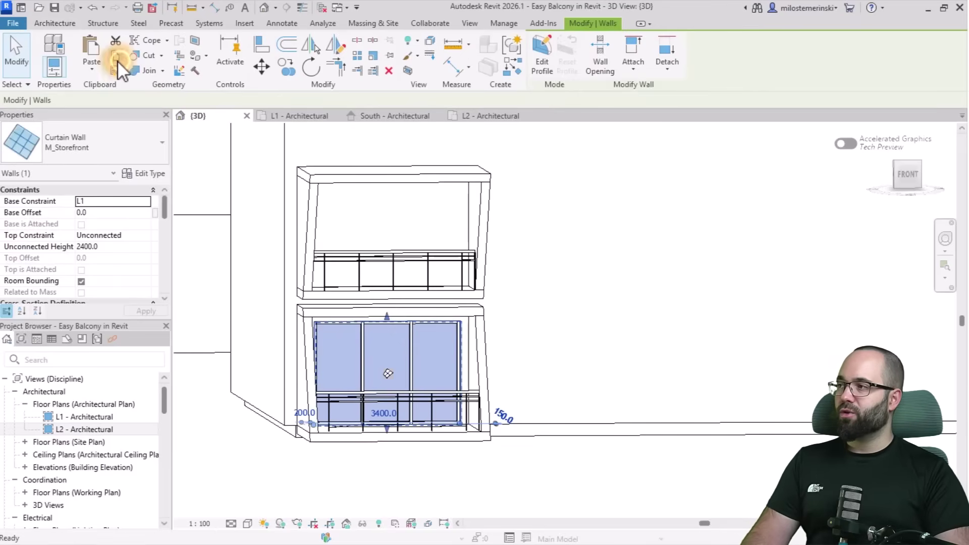
pyautogui.click(92, 68)
pyautogui.click(112, 121)
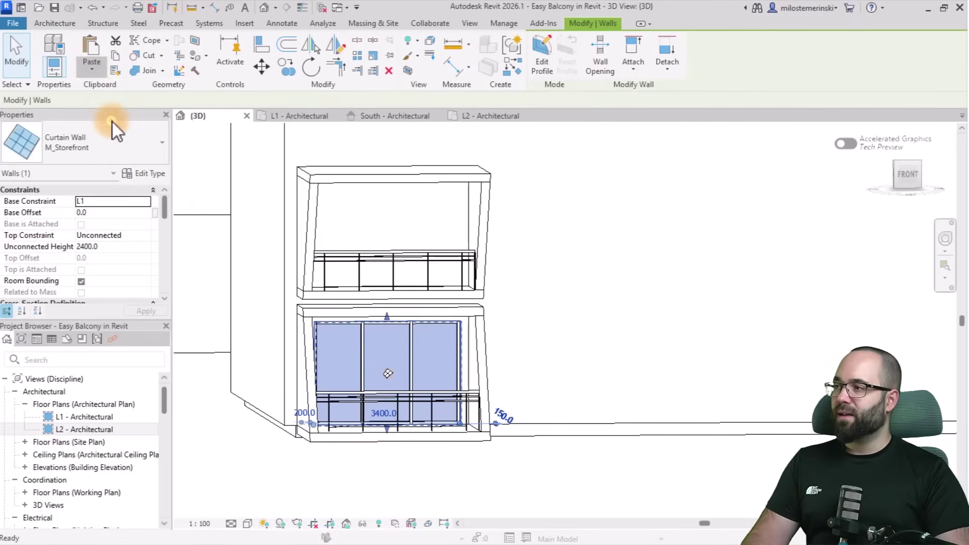
pyautogui.click(412, 205)
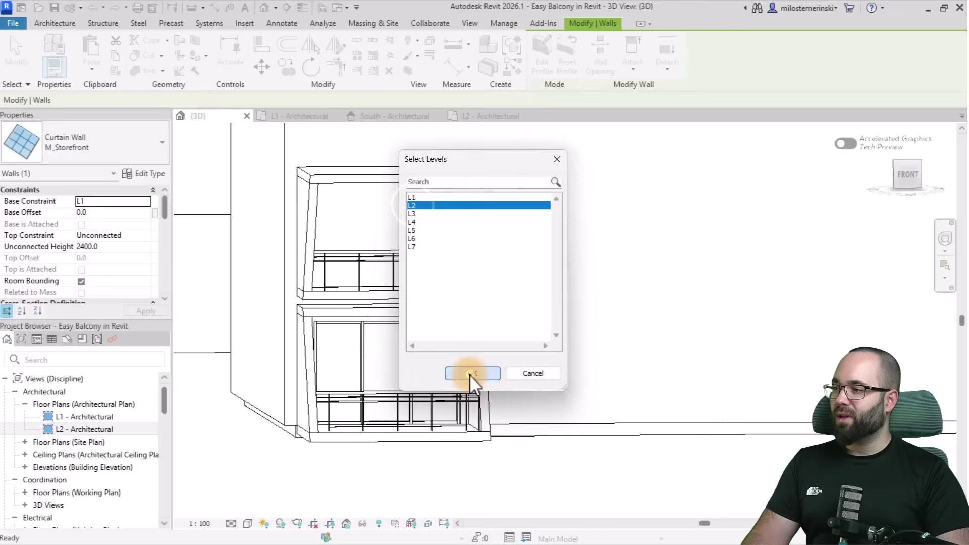
pyautogui.click(472, 373)
pyautogui.click(583, 346)
pyautogui.keyDown('shift'); pyautogui.moveTo(584, 346); pyautogui.dragTo(646, 355, button='middle'); pyautogui.keyUp('shift')
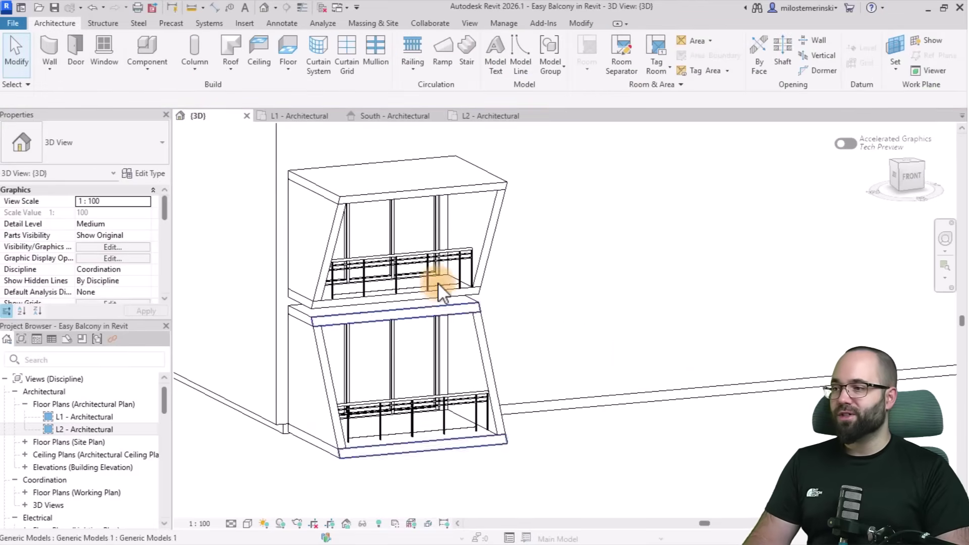
# Select all elements of the lower L1 balcony and combine them into a model group named Balcony 1.
pyautogui.keyDown('shift'); pyautogui.moveTo(616, 299); pyautogui.dragTo(634, 318, button='middle'); pyautogui.keyUp('shift')
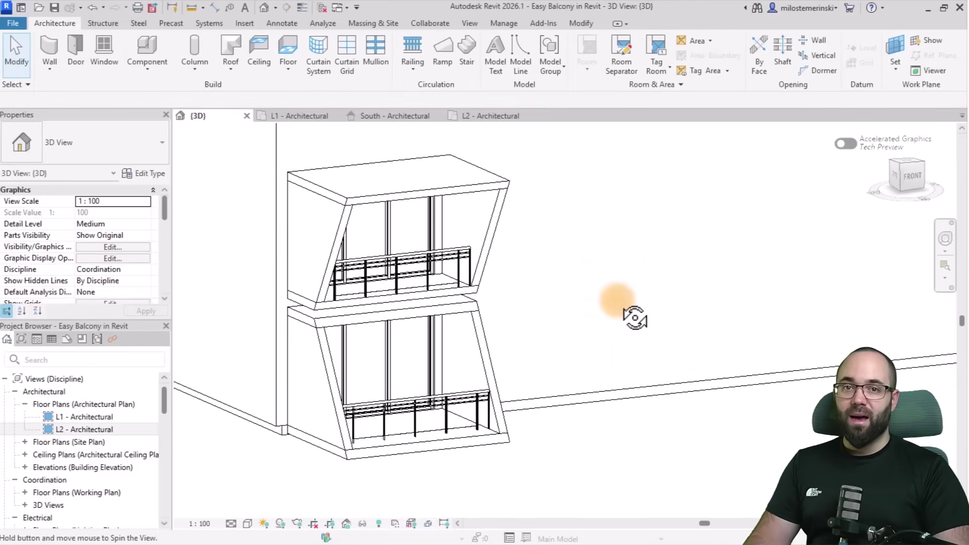
pyautogui.keyDown('shift'); pyautogui.moveTo(573, 313); pyautogui.dragTo(530, 318, button='middle'); pyautogui.keyUp('shift')
pyautogui.press('Escape')
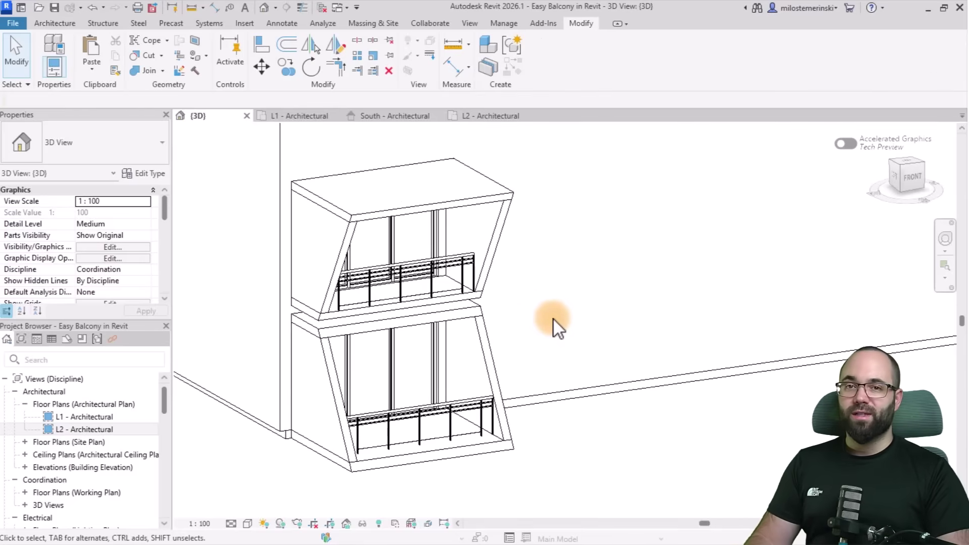
pyautogui.keyDown('shift'); pyautogui.moveTo(541, 325); pyautogui.dragTo(496, 272, button='middle'); pyautogui.keyUp('shift')
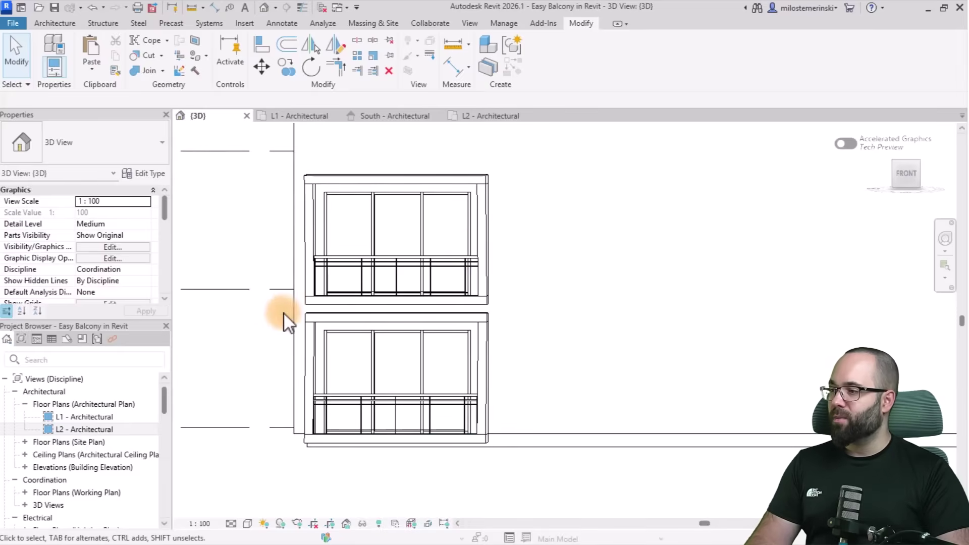
pyautogui.moveTo(255, 304); pyautogui.dragTo(564, 487)
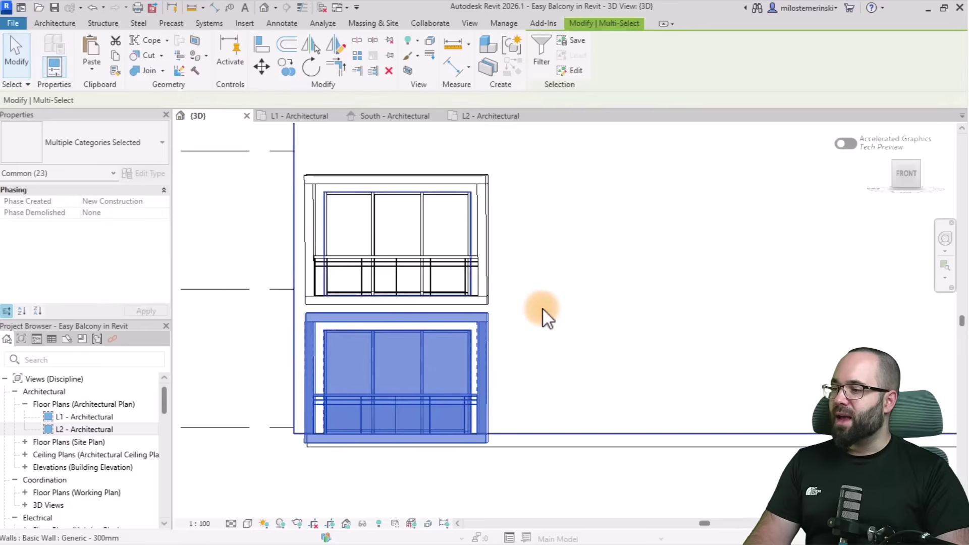
pyautogui.keyDown('shift'); pyautogui.moveTo(541, 313); pyautogui.dragTo(785, 368, button='middle'); pyautogui.keyUp('shift')
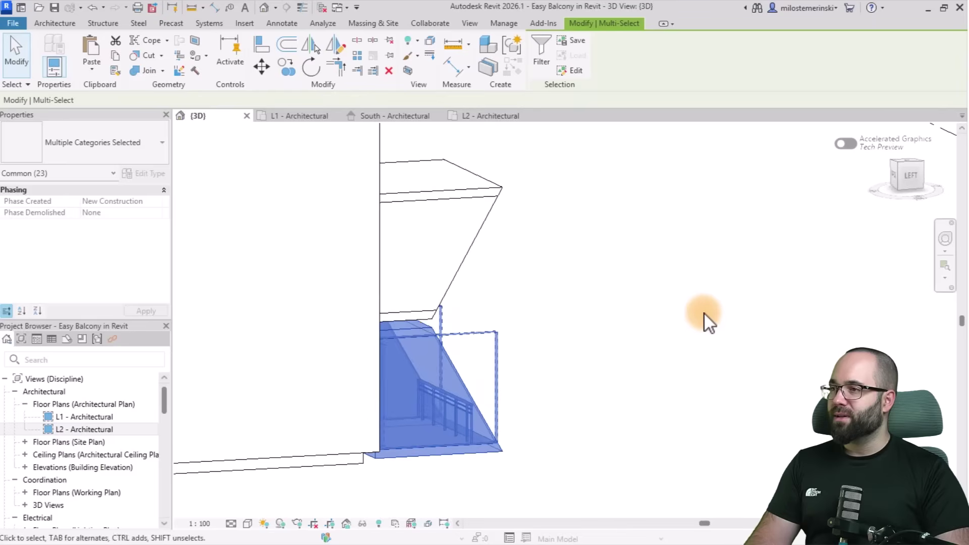
pyautogui.keyDown('shift'); pyautogui.moveTo(703, 320); pyautogui.dragTo(589, 346, button='middle'); pyautogui.keyUp('shift')
pyautogui.scroll(3, 540, 325)
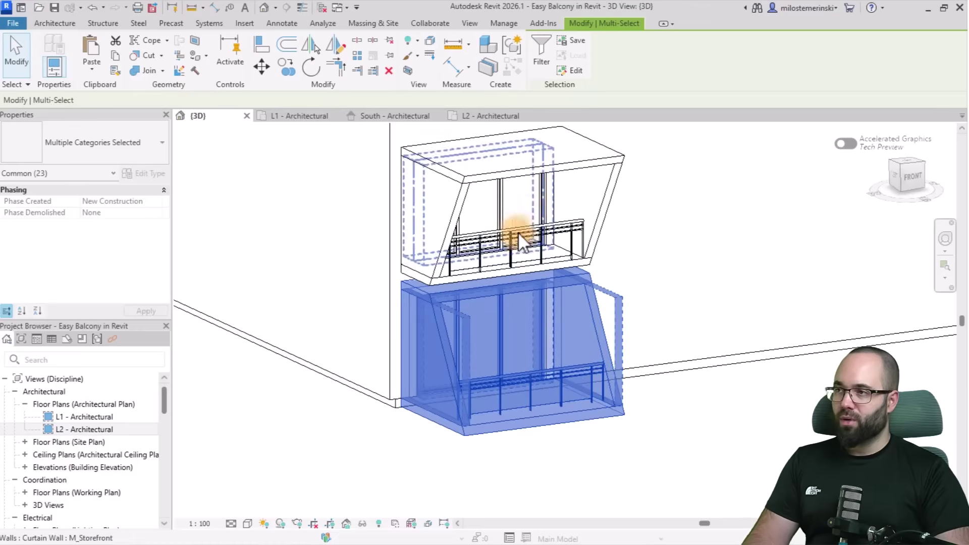
pyautogui.click(508, 46)
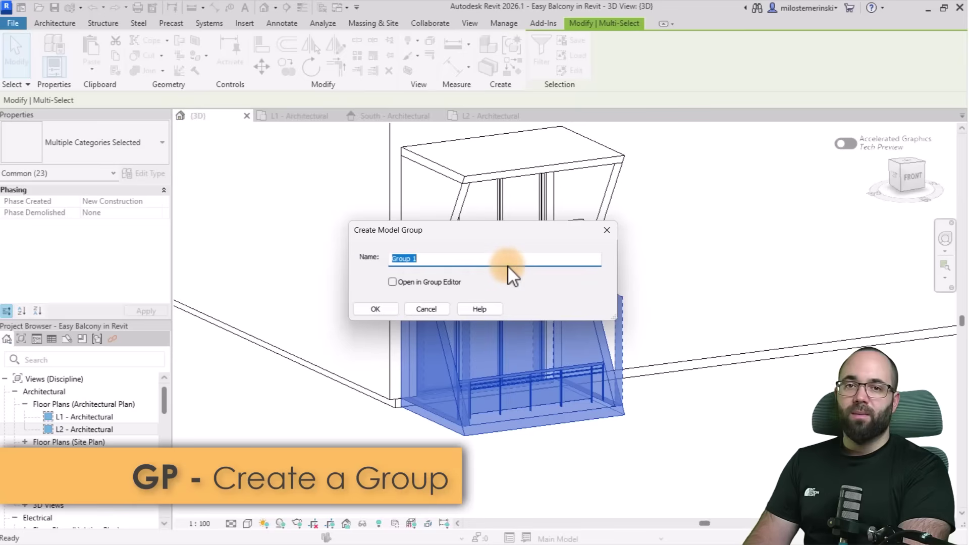
pyautogui.write('Balcony 1')
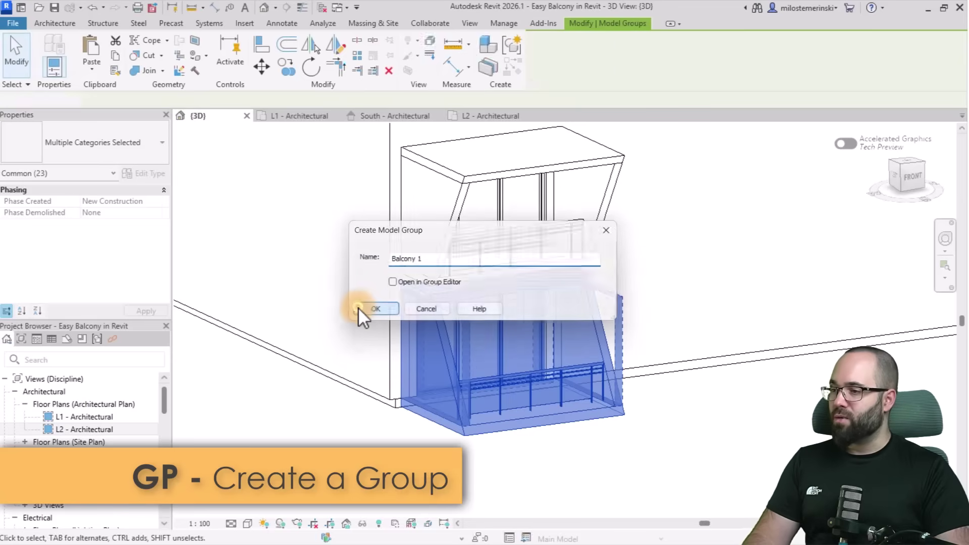
pyautogui.click(359, 309)
pyautogui.click(356, 268)
# Select all elements of the upper L2 balcony and combine them into a model group named Balcony 2.
pyautogui.keyDown('shift'); pyautogui.moveTo(356, 267); pyautogui.dragTo(690, 434, button='middle'); pyautogui.keyUp('shift')
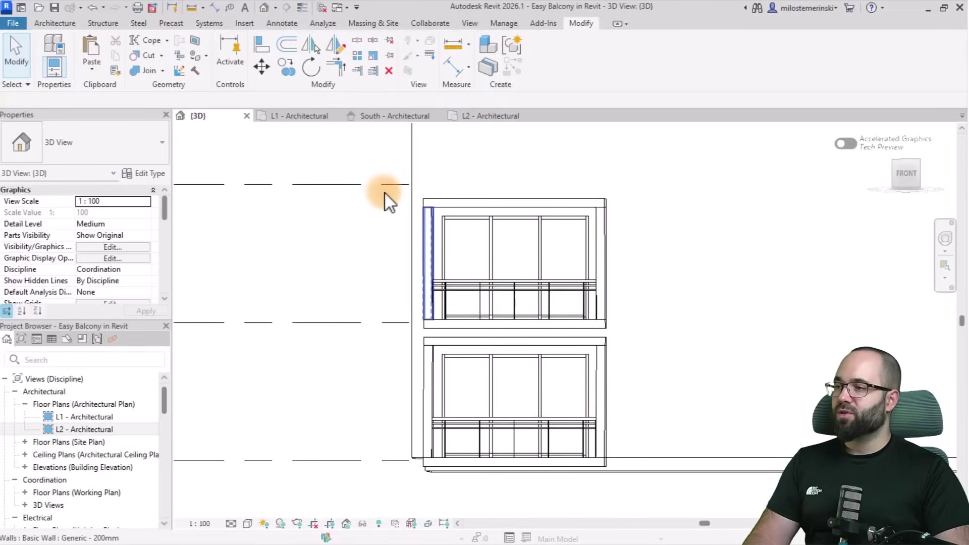
pyautogui.moveTo(376, 192); pyautogui.dragTo(665, 332)
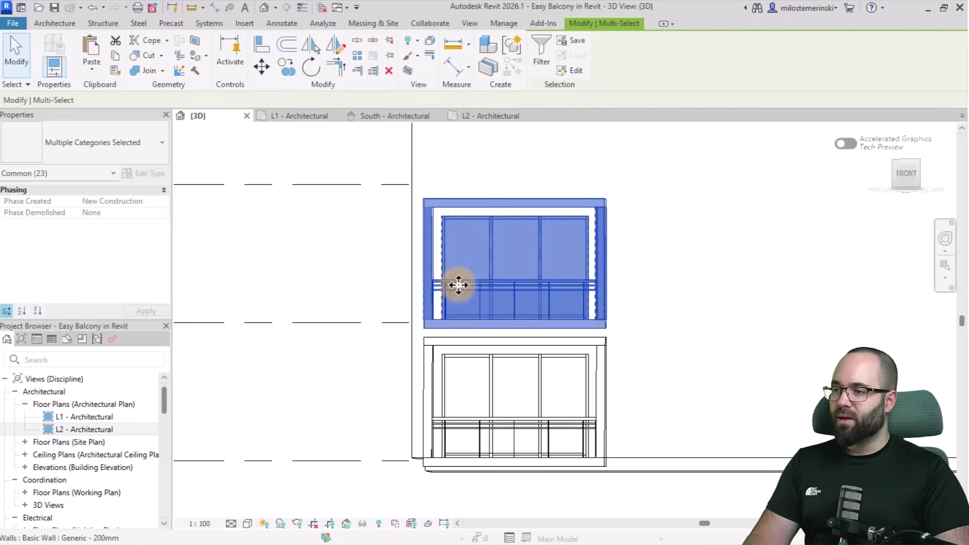
pyautogui.keyDown('shift'); pyautogui.moveTo(455, 281); pyautogui.dragTo(384, 313, button='middle'); pyautogui.keyUp('shift')
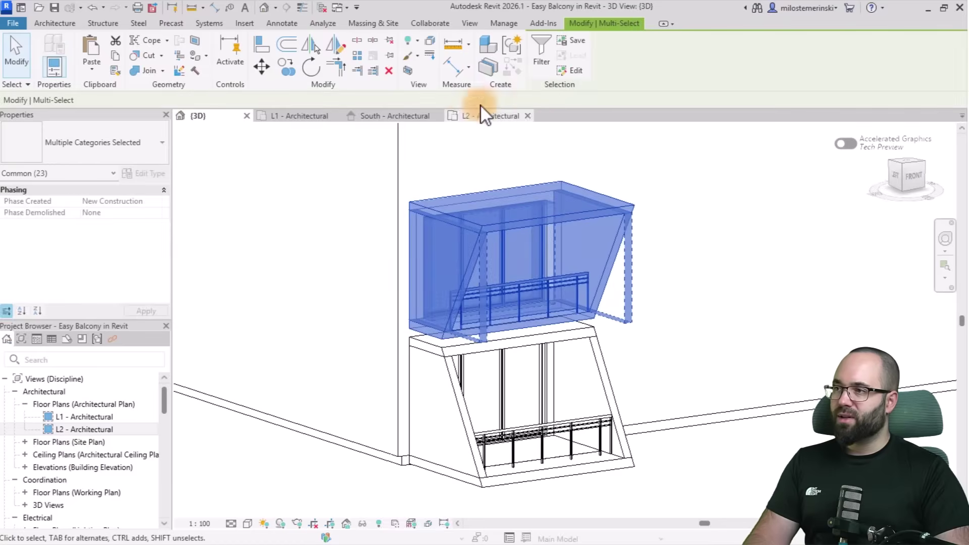
pyautogui.click(505, 50)
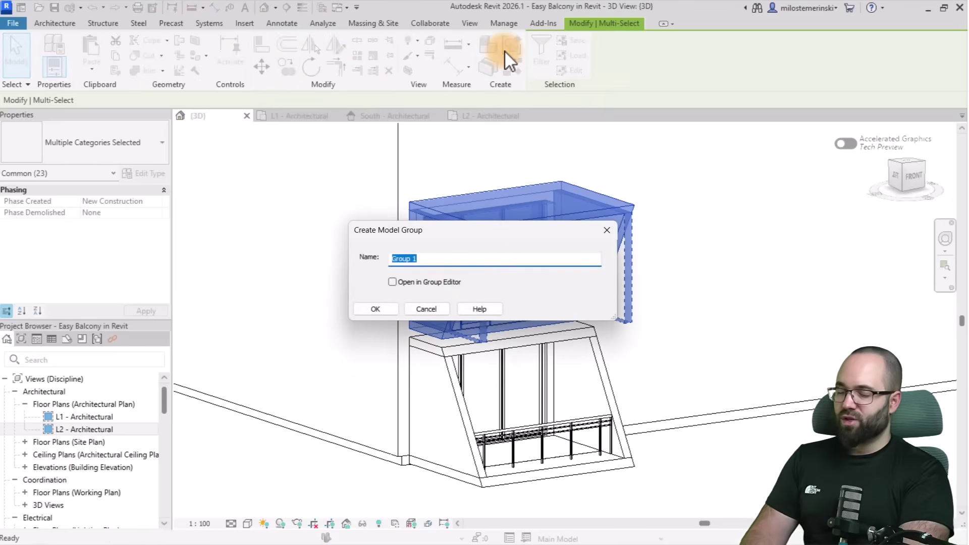
pyautogui.write('Balcony 2')
pyautogui.click(394, 309)
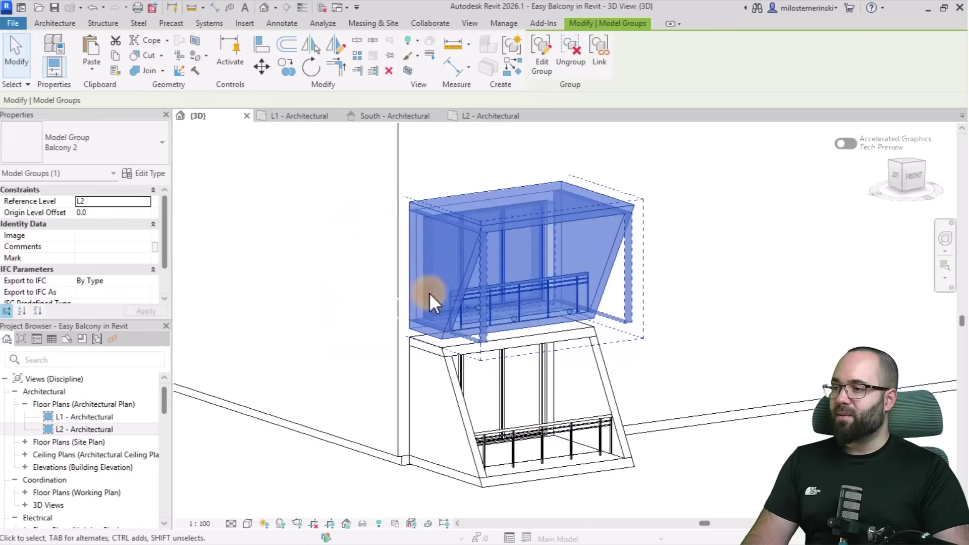
pyautogui.click(680, 352)
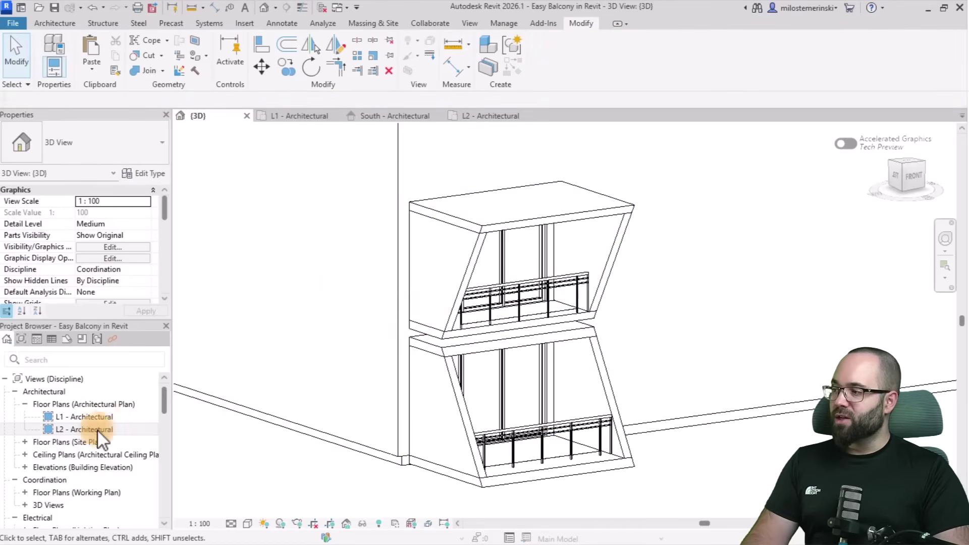
# Locate the Balcony 1 and Balcony 2 model groups under Groups in the Project Browser.
pyautogui.scroll(-1, 68, 437)
pyautogui.scroll(-10, 68, 437)
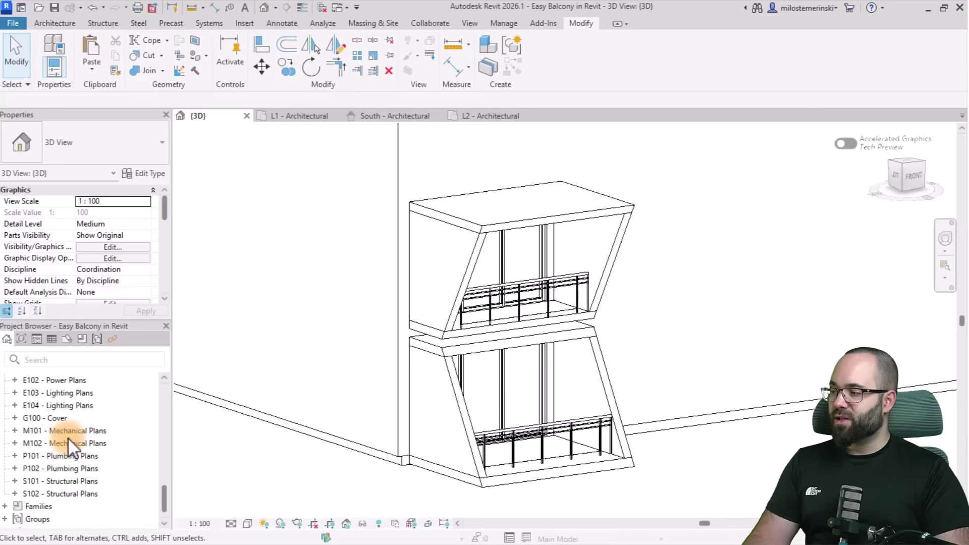
pyautogui.doubleClick(37, 510)
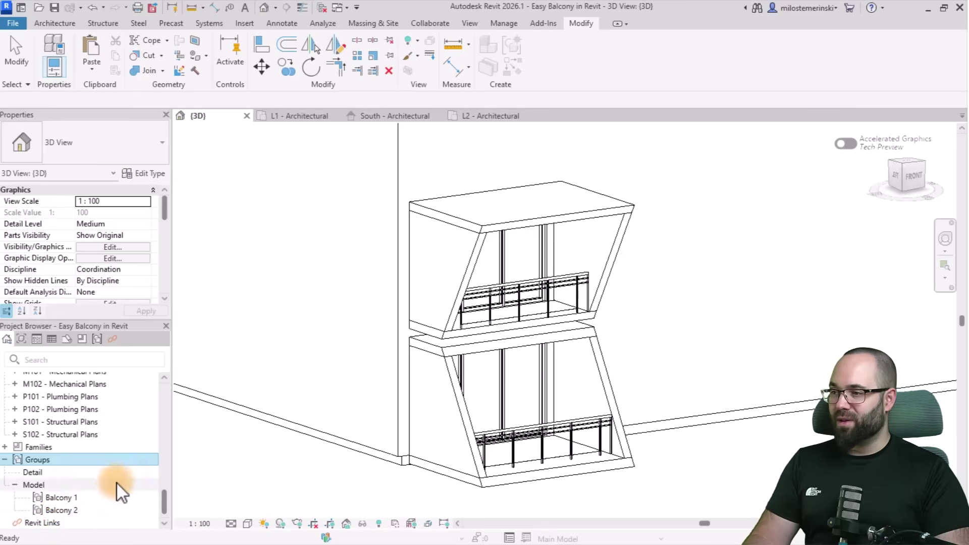
pyautogui.click(71, 499)
pyautogui.click(308, 354)
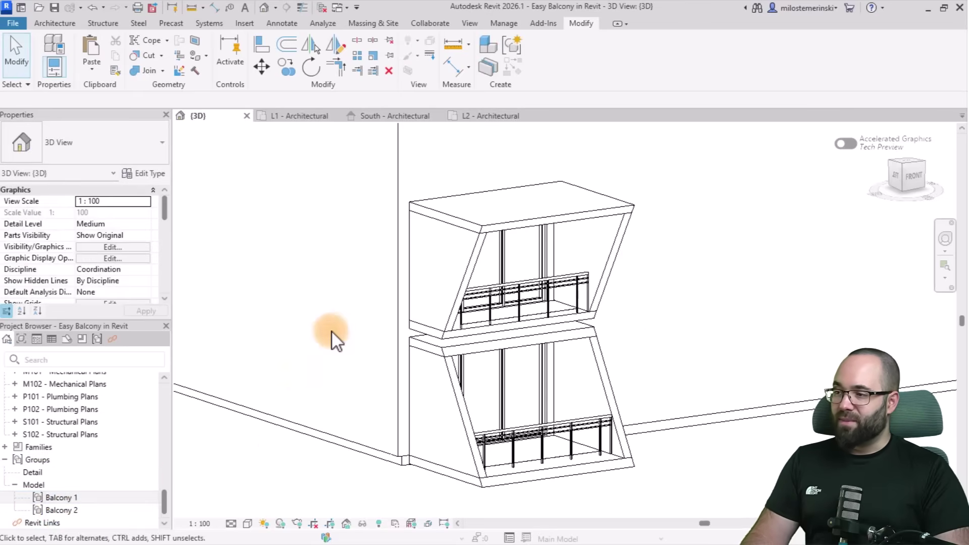
# Set the work plane by picking the plane of the building's front facade wall in the 3D view.
pyautogui.scroll(-4, 429, 323)
pyautogui.moveTo(508, 318); pyautogui.dragTo(552, 439, button='middle')
pyautogui.scroll(-3, 498, 421)
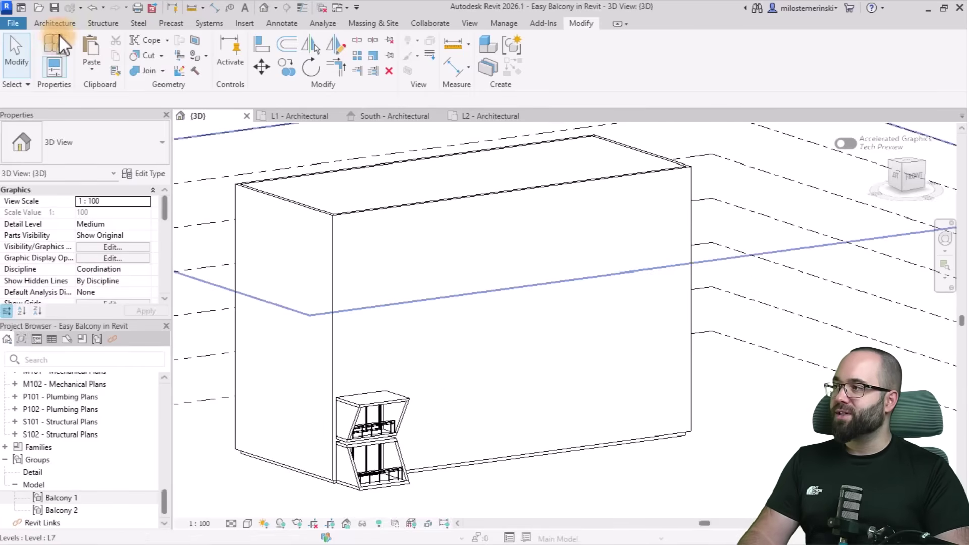
pyautogui.click(48, 24)
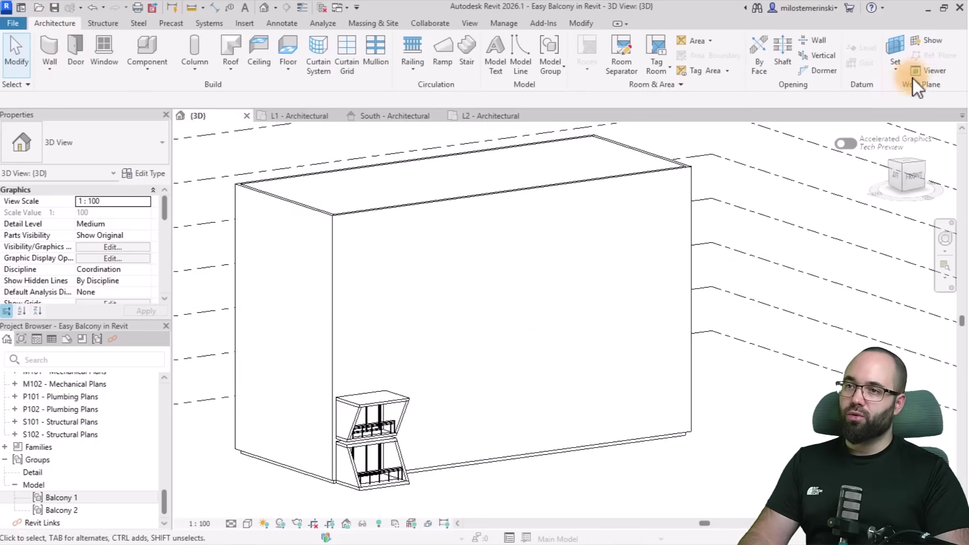
pyautogui.click(897, 71)
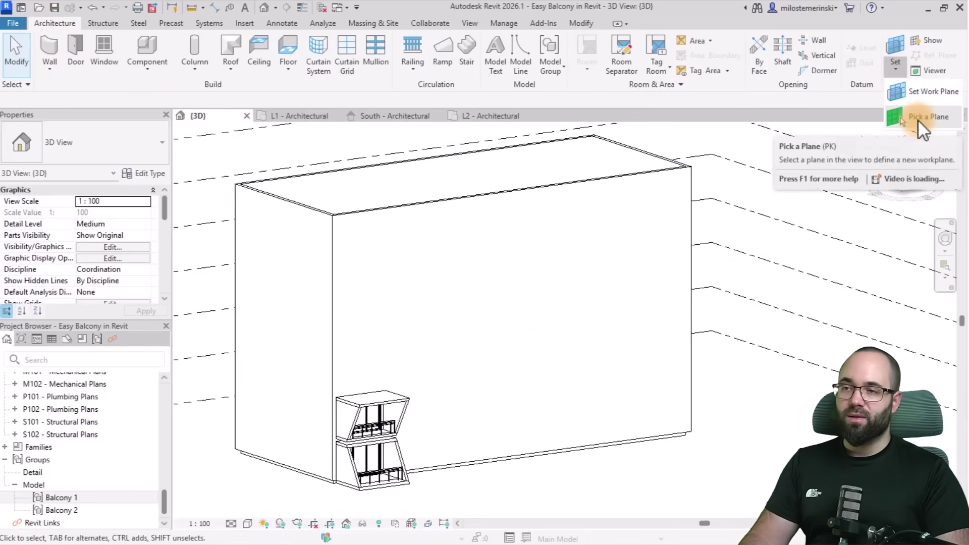
pyautogui.click(918, 118)
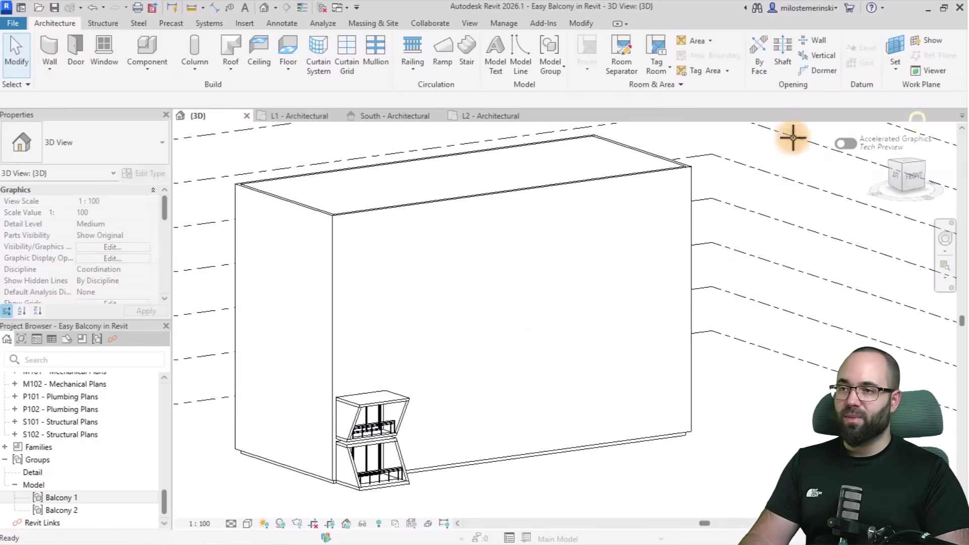
pyautogui.click(471, 199)
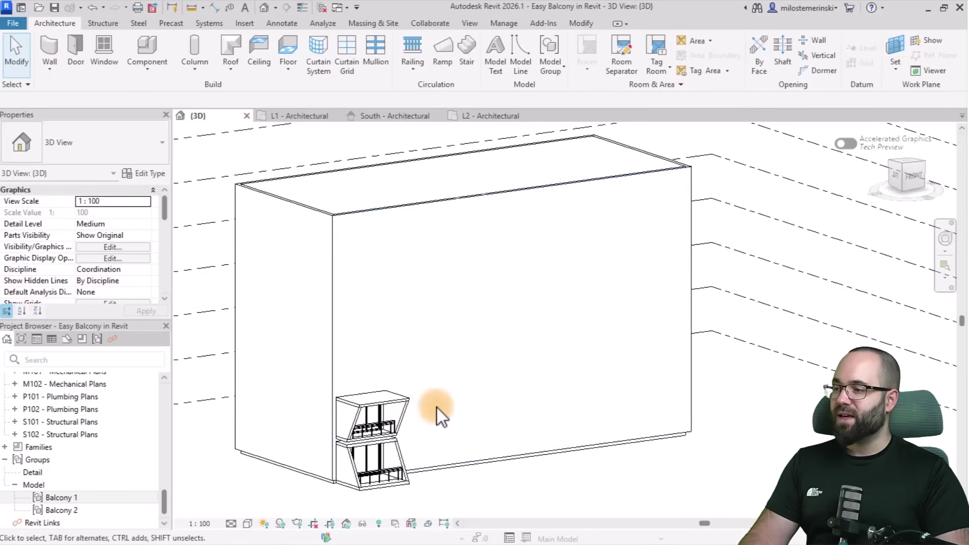
# In the South elevation, copy the Balcony 1 group from L1 vertically up to levels L3 and L5.
pyautogui.keyDown('shift'); pyautogui.moveTo(436, 406); pyautogui.dragTo(407, 417, button='middle'); pyautogui.keyUp('shift')
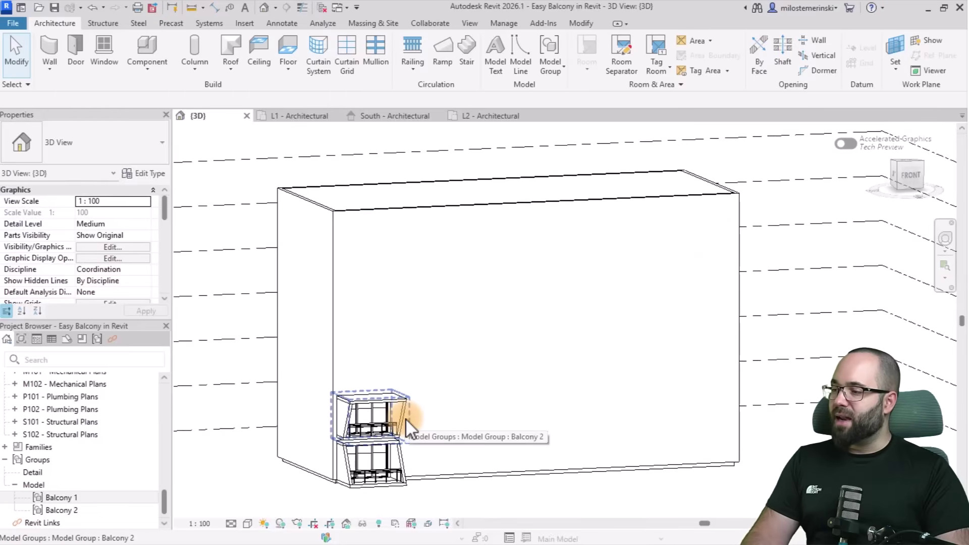
pyautogui.click(349, 462)
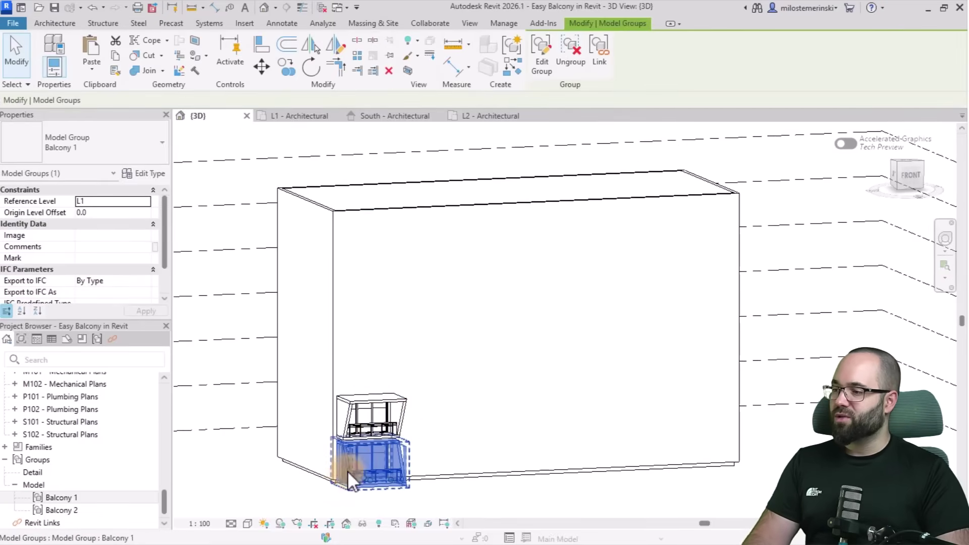
pyautogui.click(377, 119)
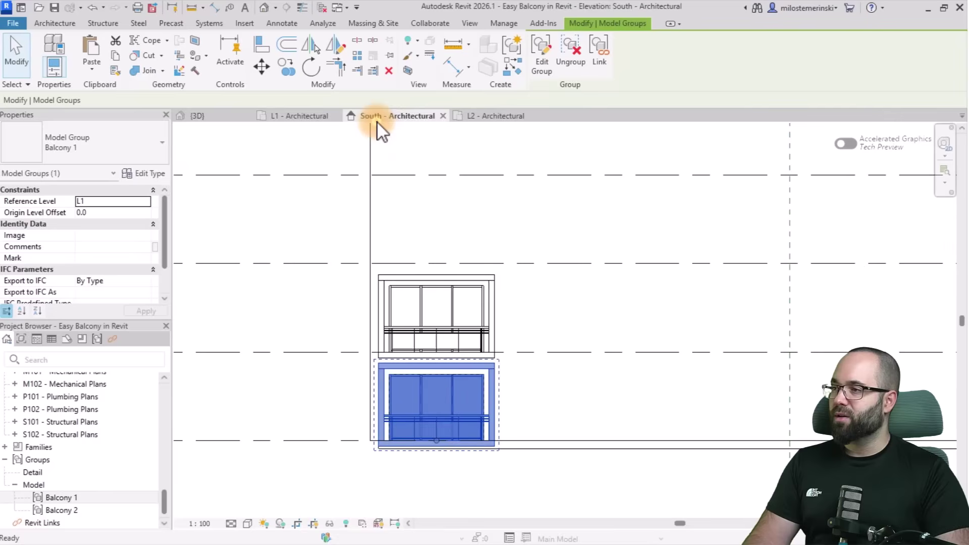
pyautogui.scroll(1, 476, 436)
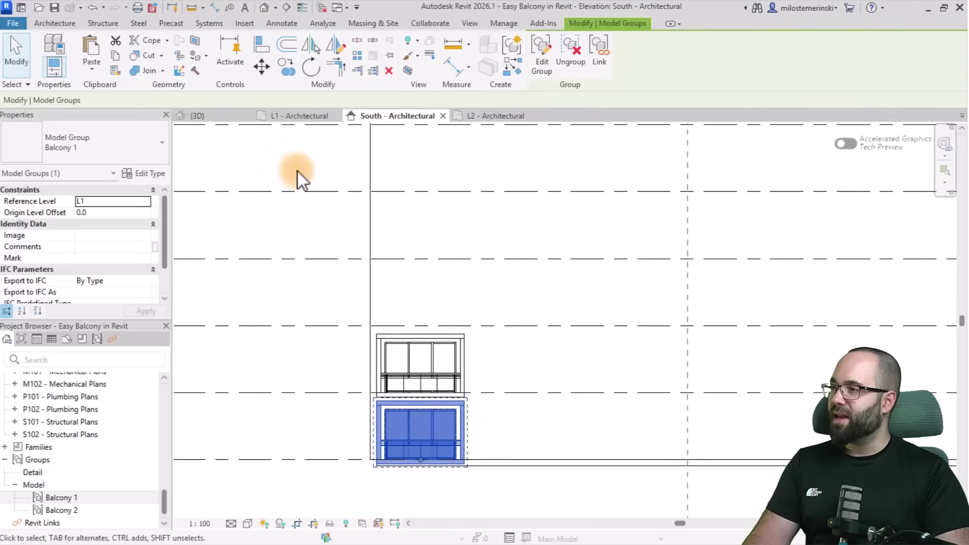
pyautogui.click(284, 70)
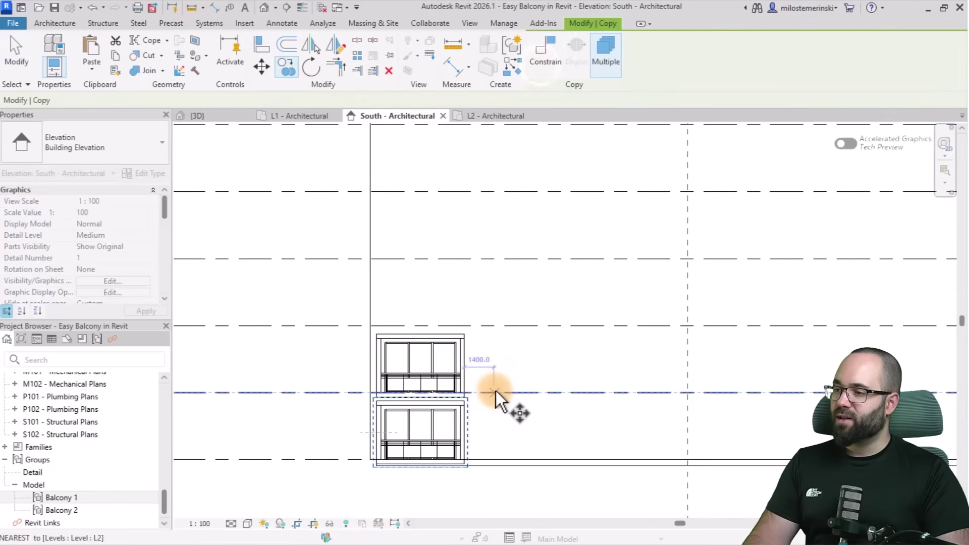
pyautogui.click(480, 459)
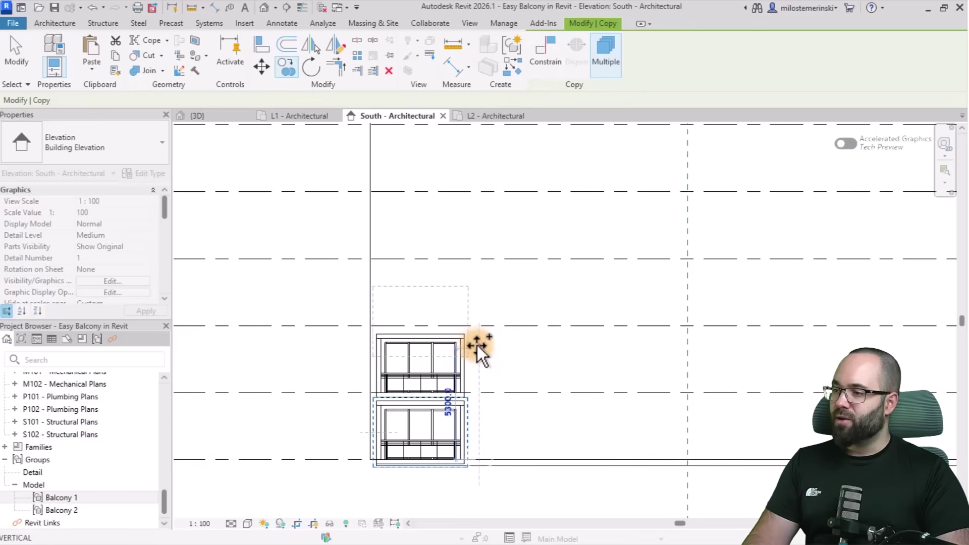
pyautogui.click(477, 325)
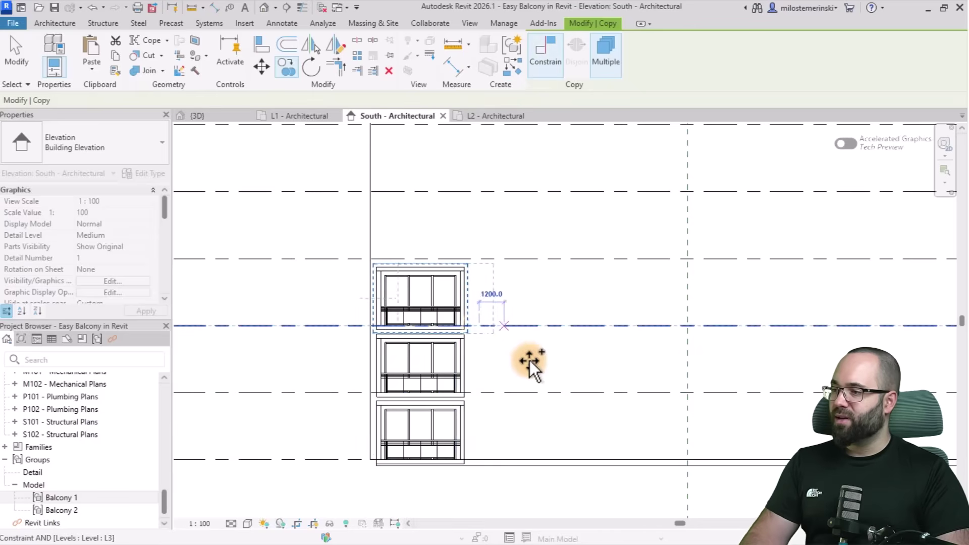
pyautogui.scroll(-1, 536, 358)
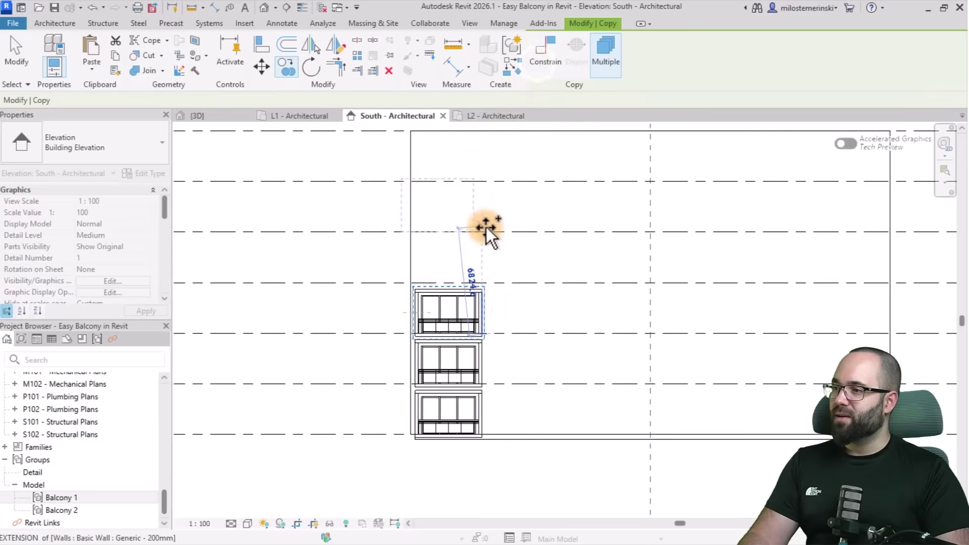
pyautogui.click(495, 243)
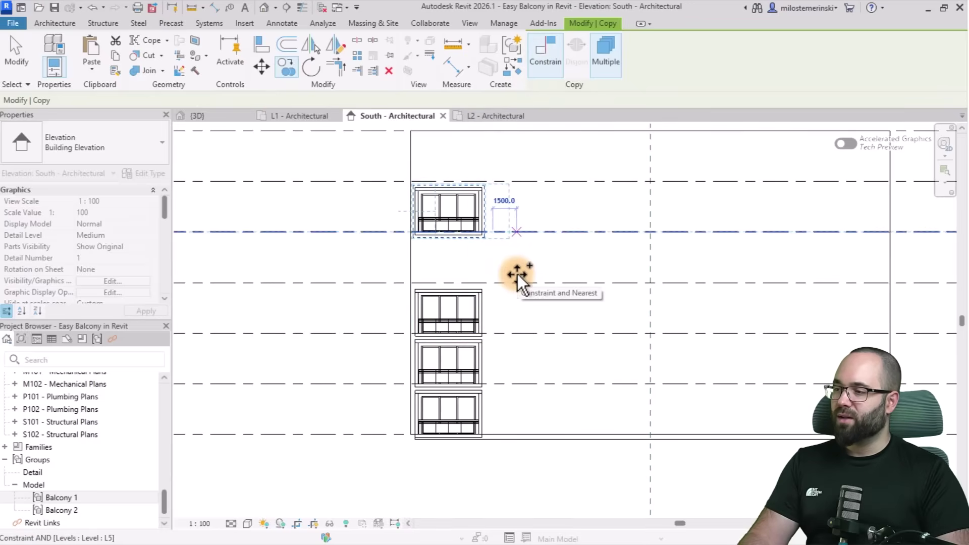
pyautogui.press('Escape')
pyautogui.press('Escape')
# Copy the Balcony 2 group from L2 vertically up to levels L4 and L6.
pyautogui.click(484, 370)
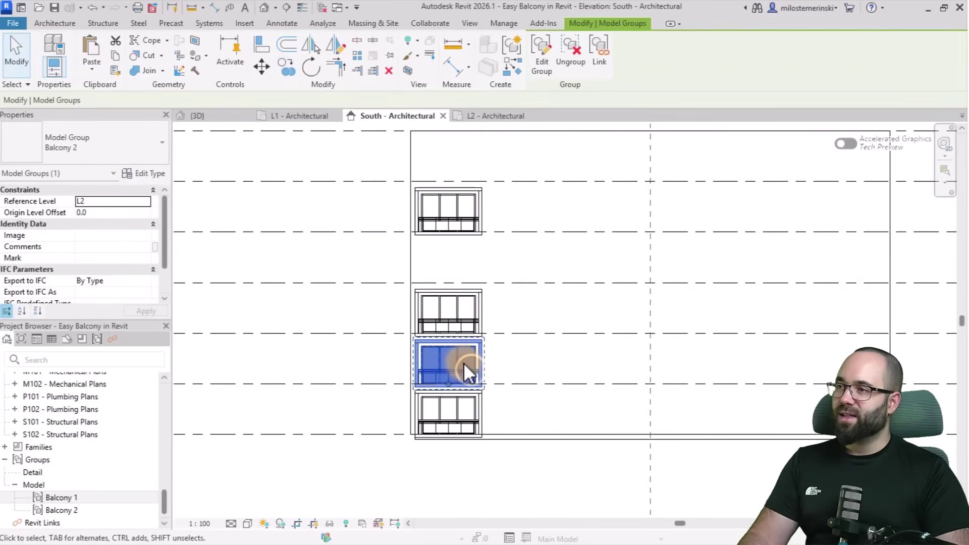
pyautogui.click(286, 76)
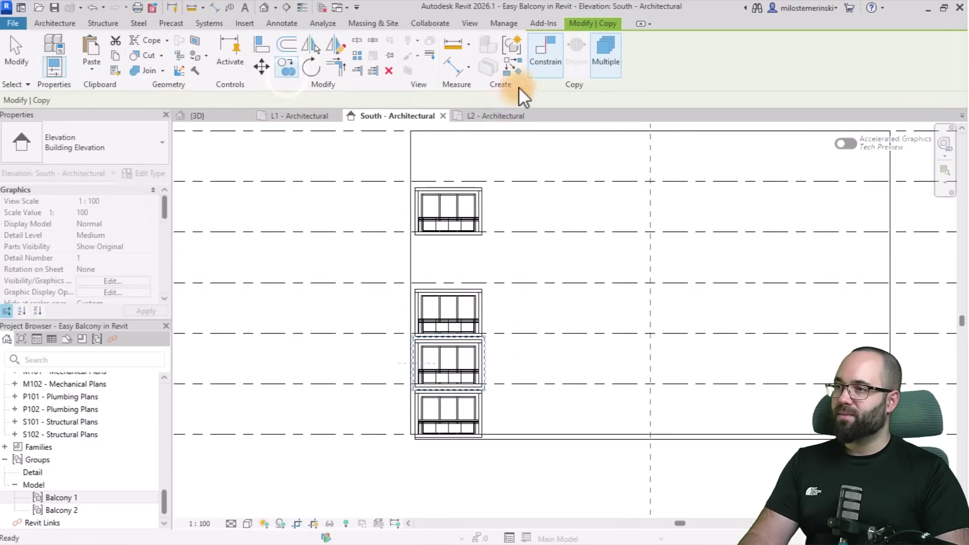
pyautogui.click(498, 385)
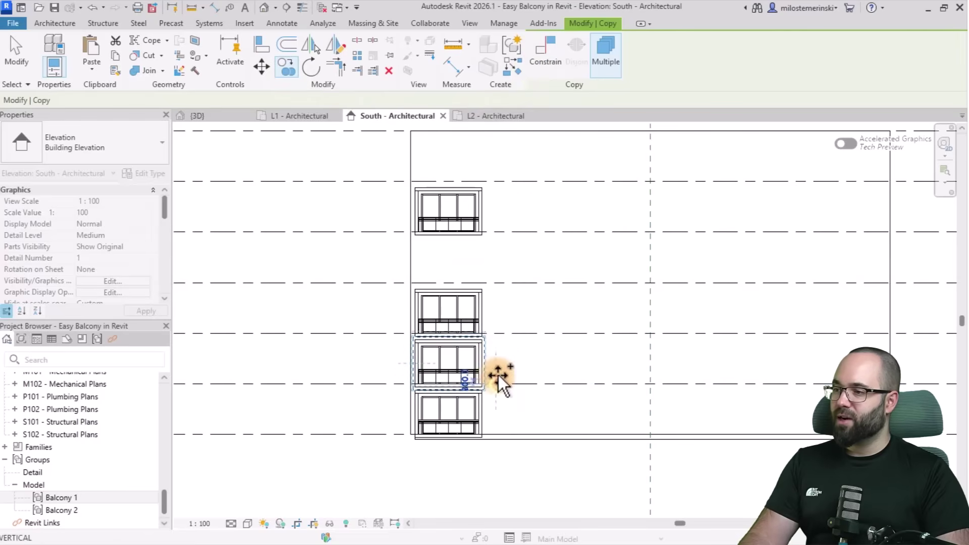
pyautogui.click(497, 286)
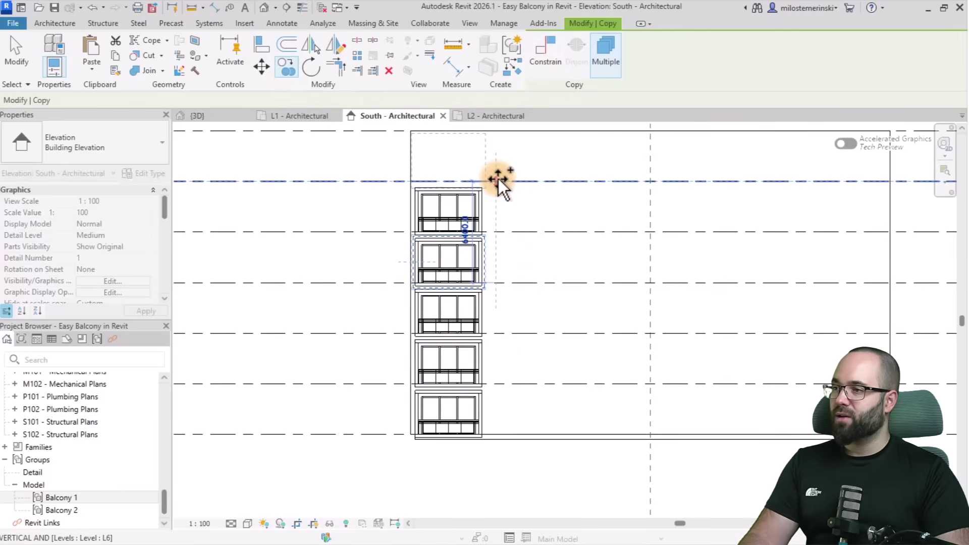
pyautogui.moveTo(529, 314); pyautogui.dragTo(562, 442, button='middle')
pyautogui.scroll(-2, 538, 335)
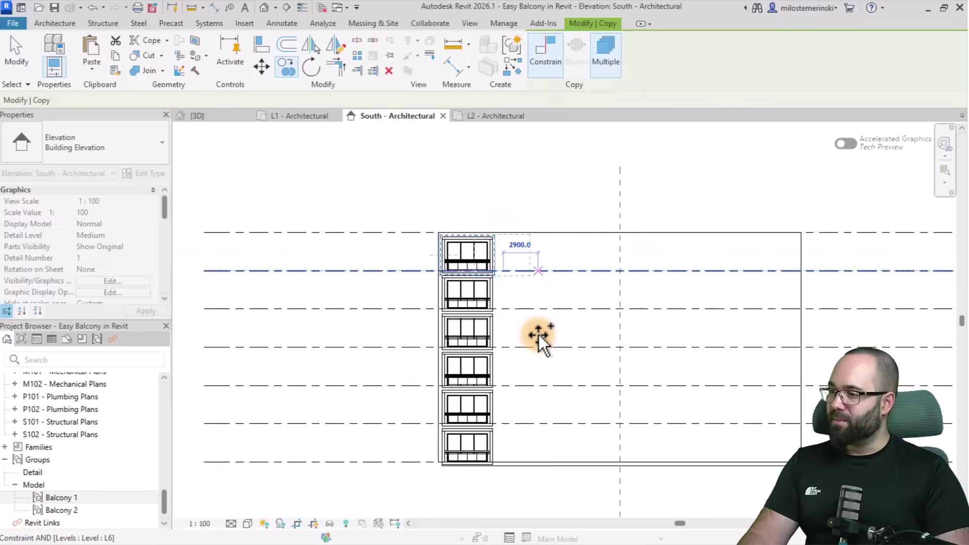
pyautogui.press('Escape')
pyautogui.press('Escape')
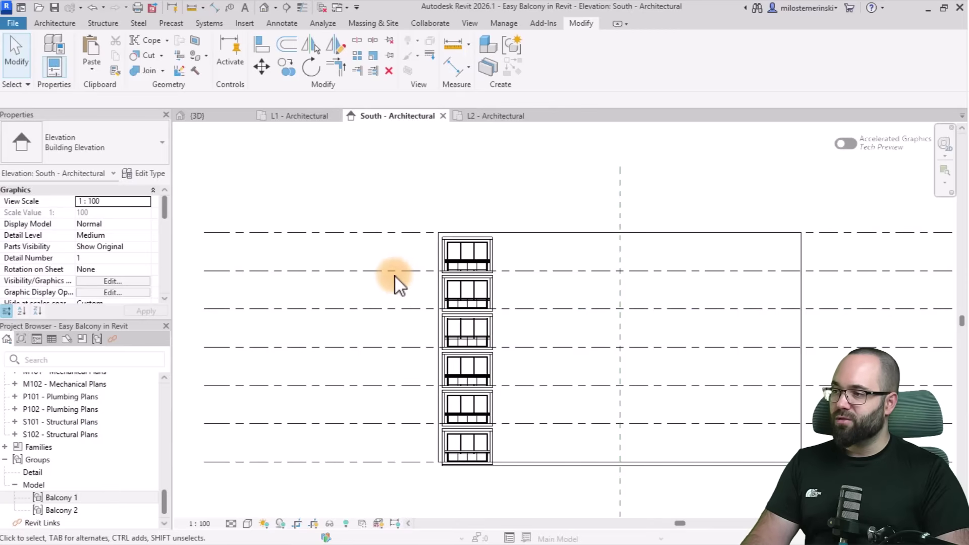
# Copy the five balcony groups on L1 to L5 diagonally one level up, forming a second column directly right of the first.
pyautogui.moveTo(395, 274); pyautogui.dragTo(526, 479)
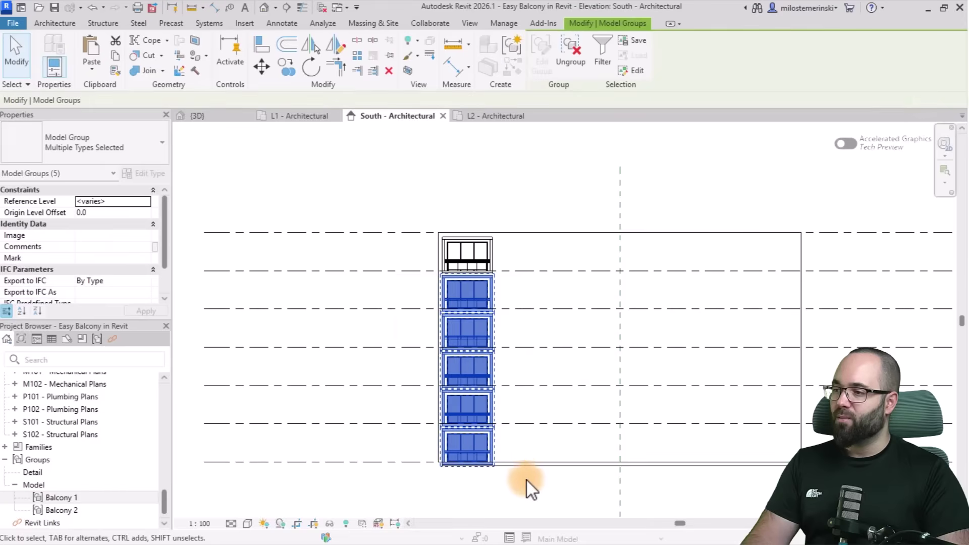
pyautogui.scroll(3, 499, 308)
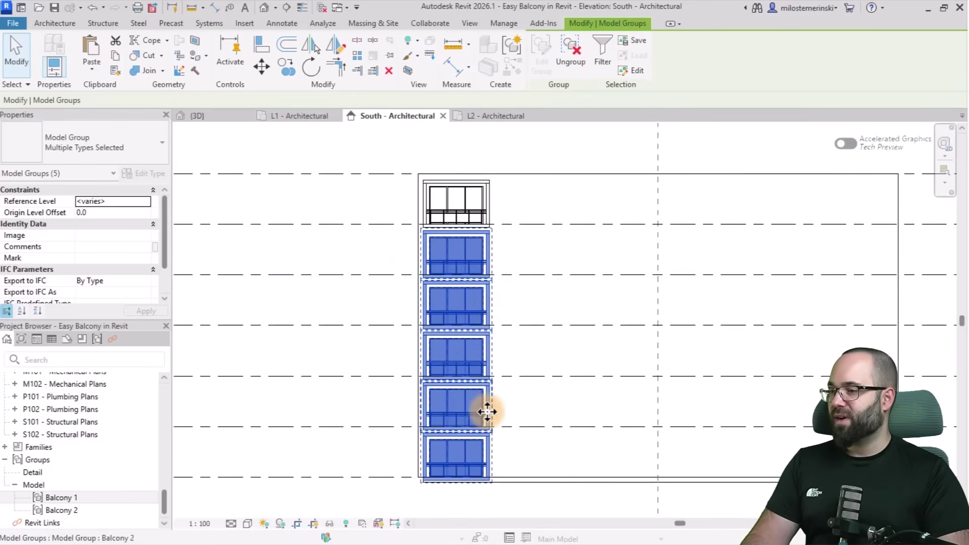
pyautogui.click(287, 69)
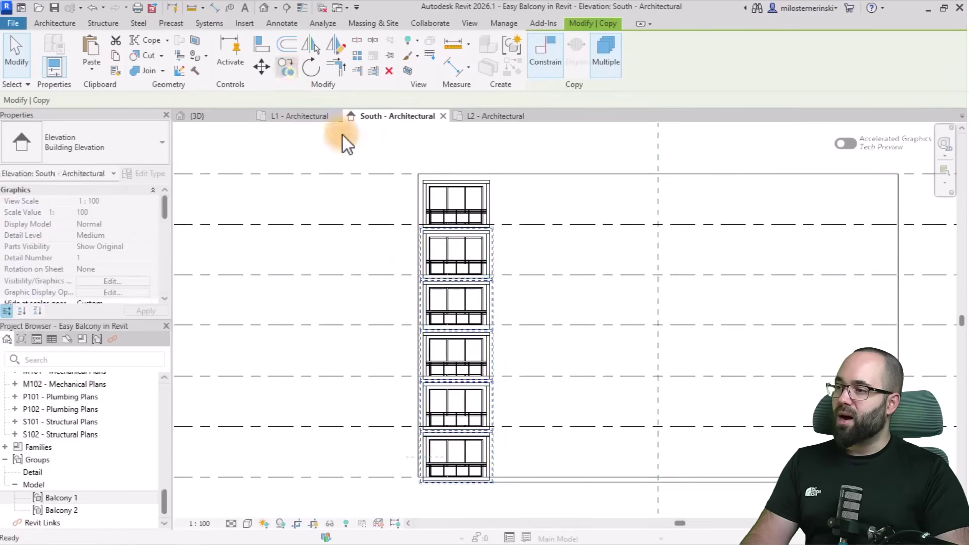
pyautogui.scroll(3, 428, 241)
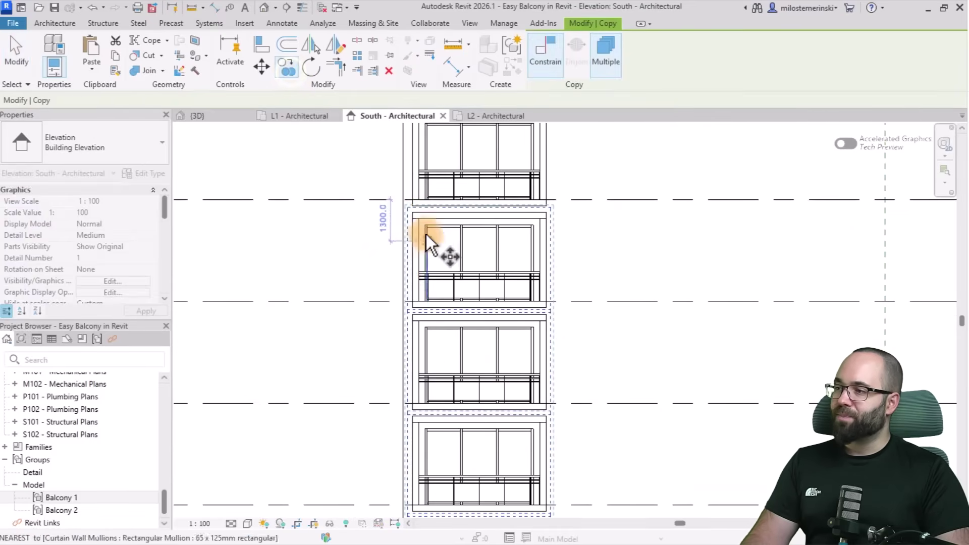
pyautogui.click(407, 301)
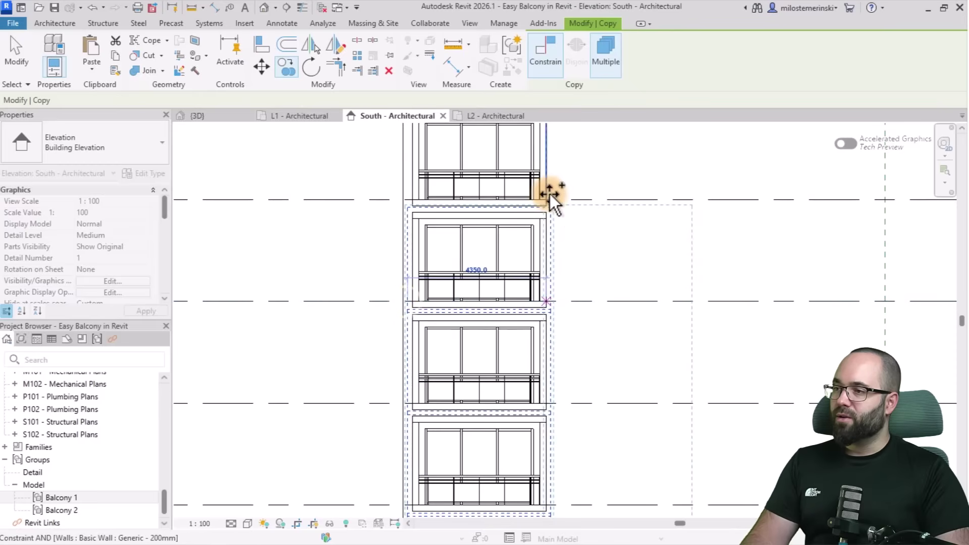
pyautogui.click(545, 53)
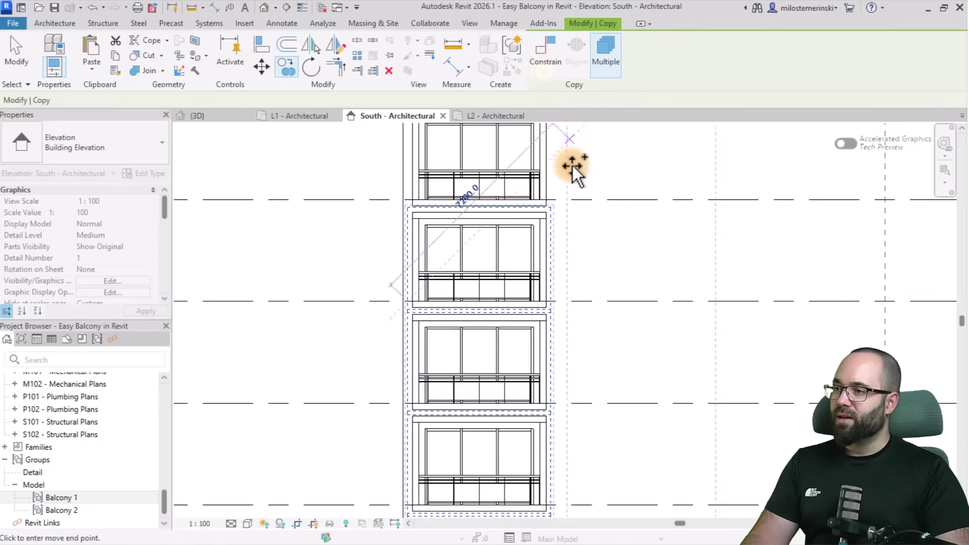
pyautogui.click(547, 198)
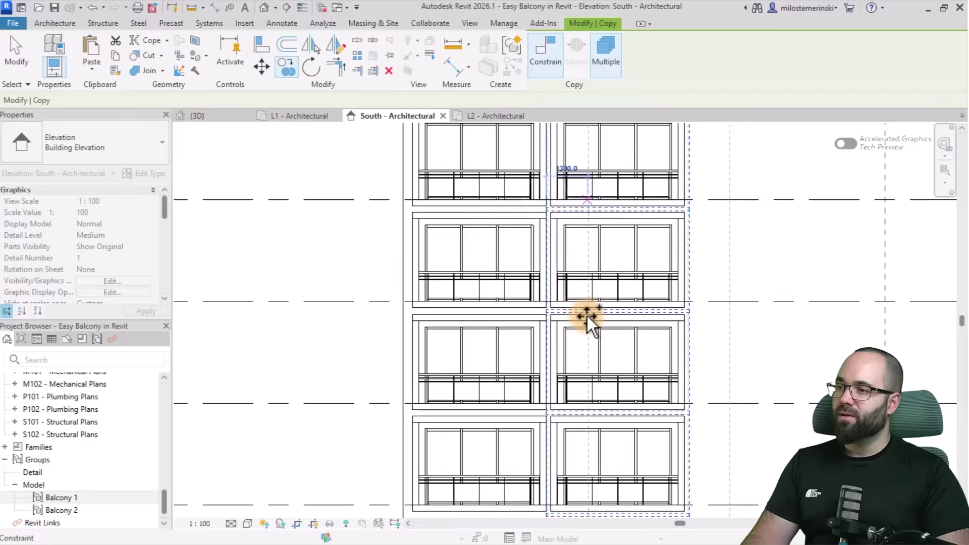
pyautogui.scroll(-3, 587, 316)
pyautogui.press('Escape')
pyautogui.press('Escape')
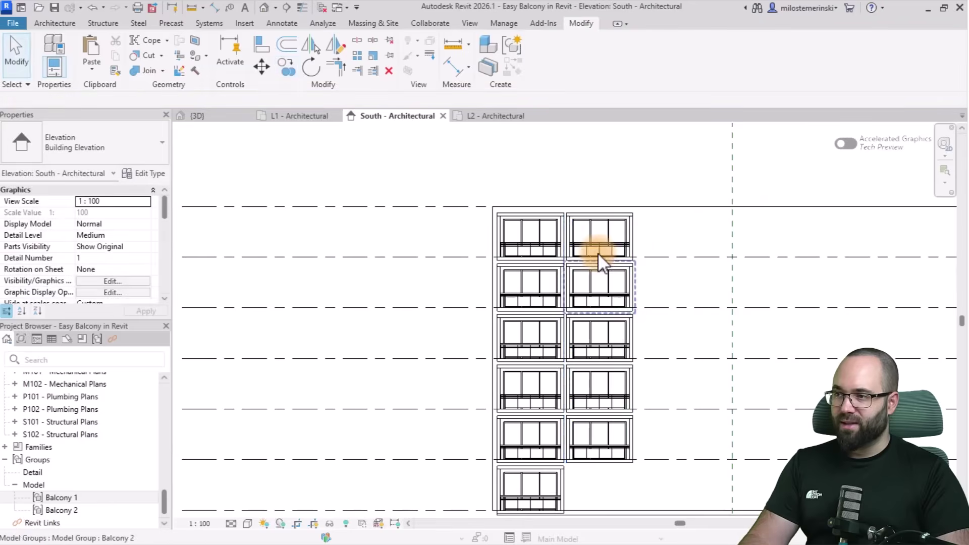
# Select the five balcony groups of the second column and nudge them slightly right to widen the gap to the first column.
pyautogui.scroll(4, 598, 253)
pyautogui.scroll(-2, 482, 208)
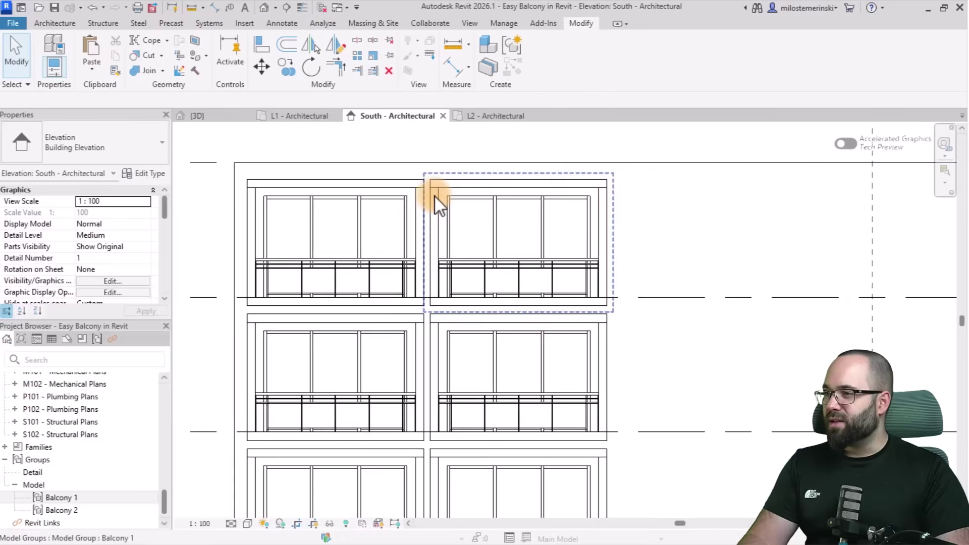
pyautogui.scroll(-2, 434, 195)
pyautogui.scroll(-1, 453, 192)
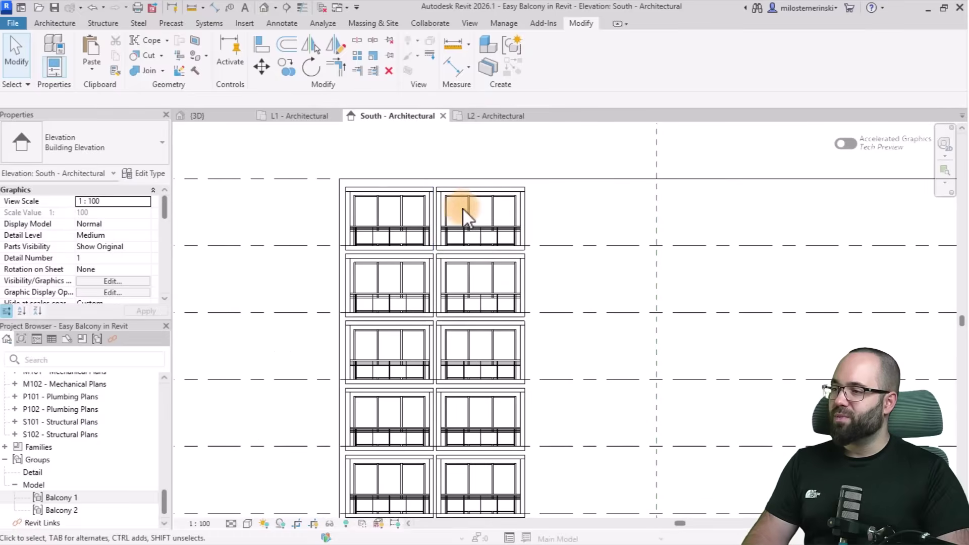
pyautogui.click(486, 204)
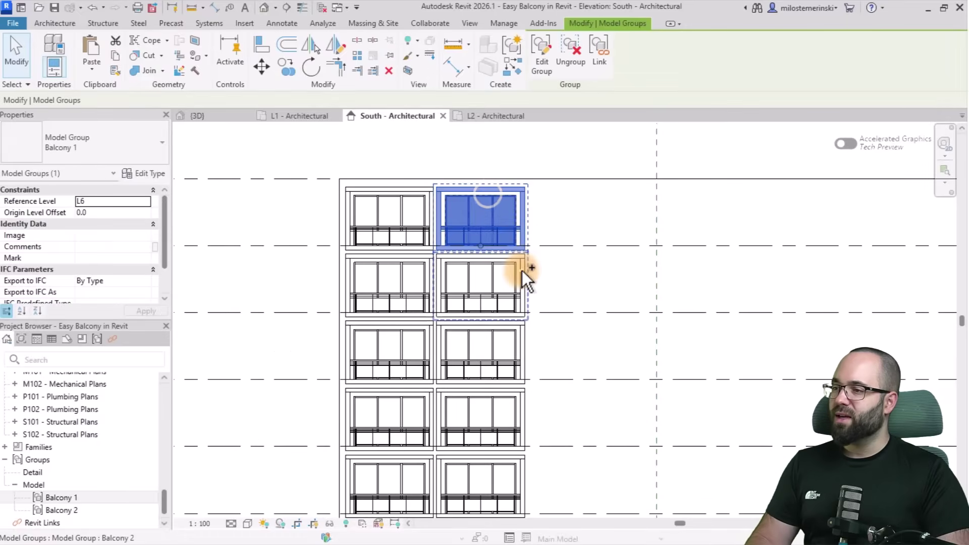
pyautogui.keyDown('ctrl'); pyautogui.click(522, 272); pyautogui.keyUp('ctrl')
pyautogui.keyDown('ctrl'); pyautogui.click(526, 346); pyautogui.keyUp('ctrl')
pyautogui.keyDown('ctrl'); pyautogui.click(526, 400); pyautogui.keyUp('ctrl')
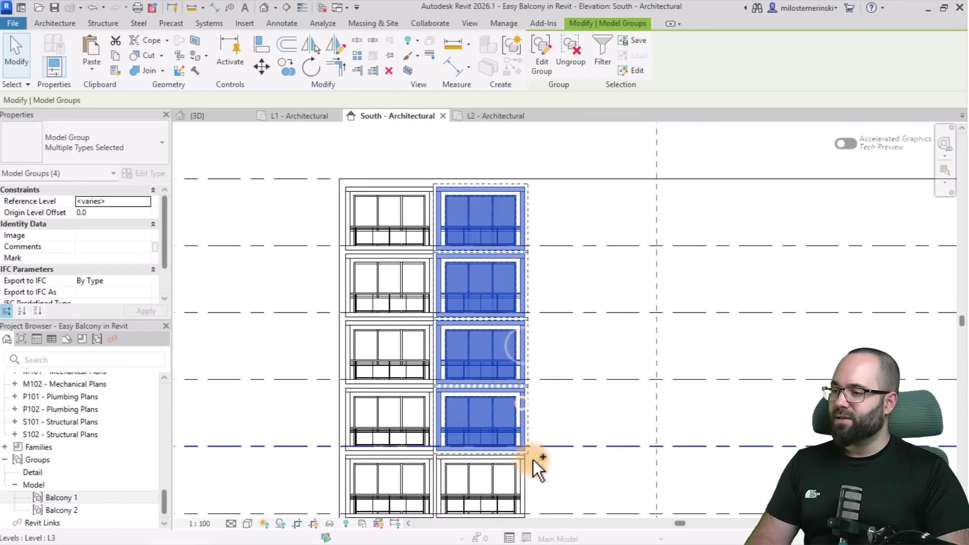
pyautogui.keyDown('ctrl'); pyautogui.click(529, 460); pyautogui.keyUp('ctrl')
pyautogui.scroll(4, 435, 212)
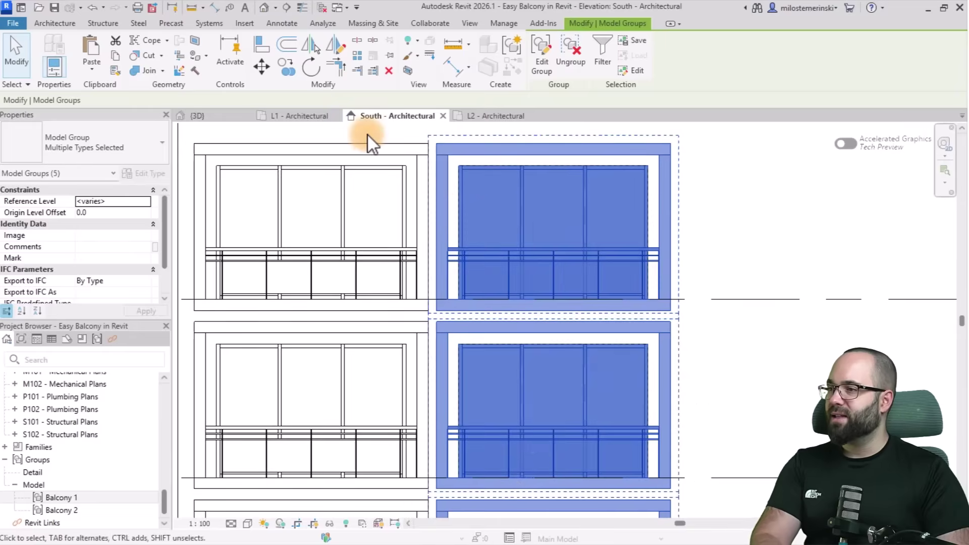
pyautogui.scroll(2, 368, 137)
pyautogui.press('Right')
pyautogui.press('Right')
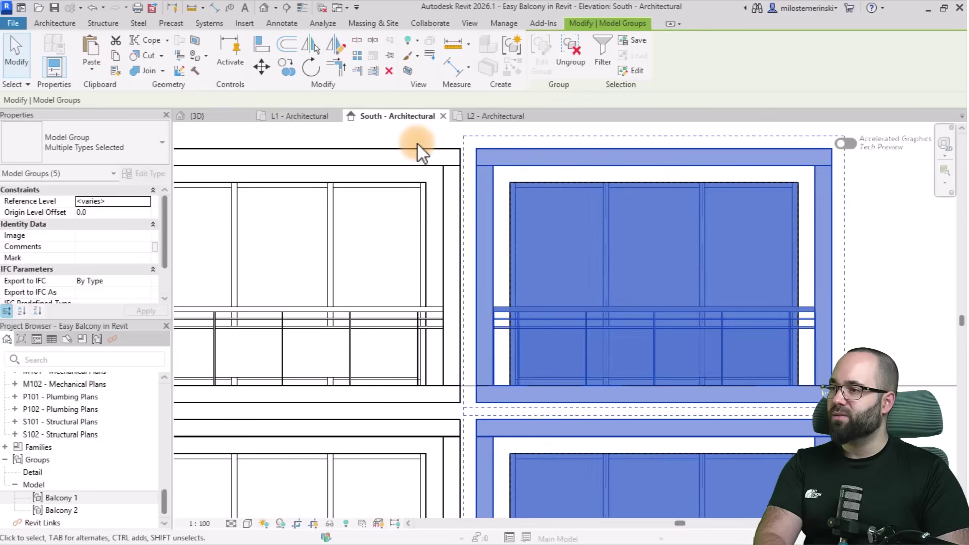
pyautogui.press('Right')
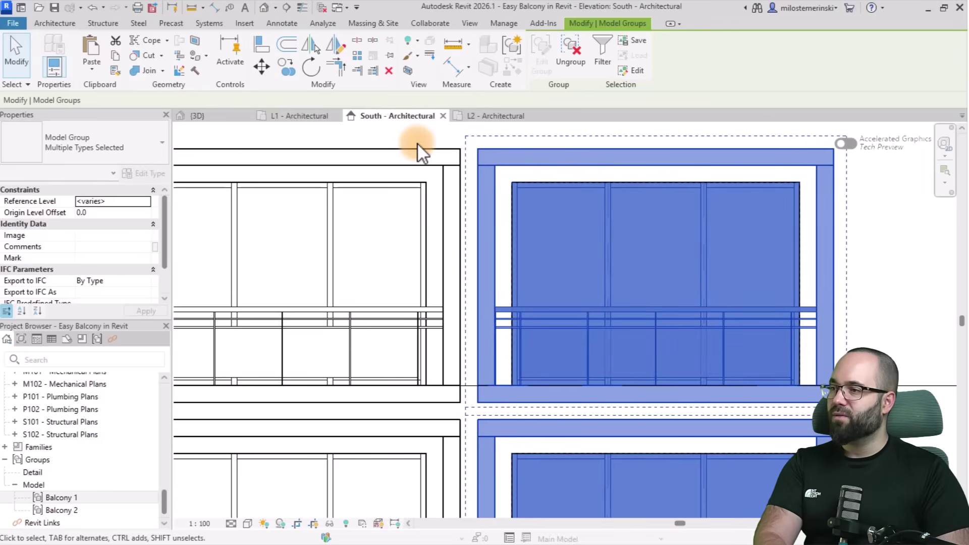
pyautogui.press('Right')
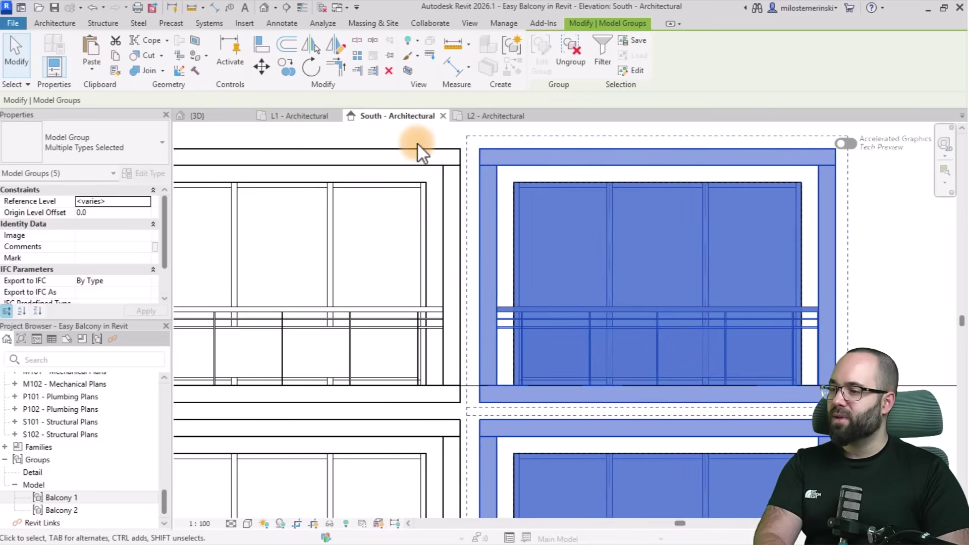
pyautogui.click(881, 250)
pyautogui.scroll(-5, 462, 198)
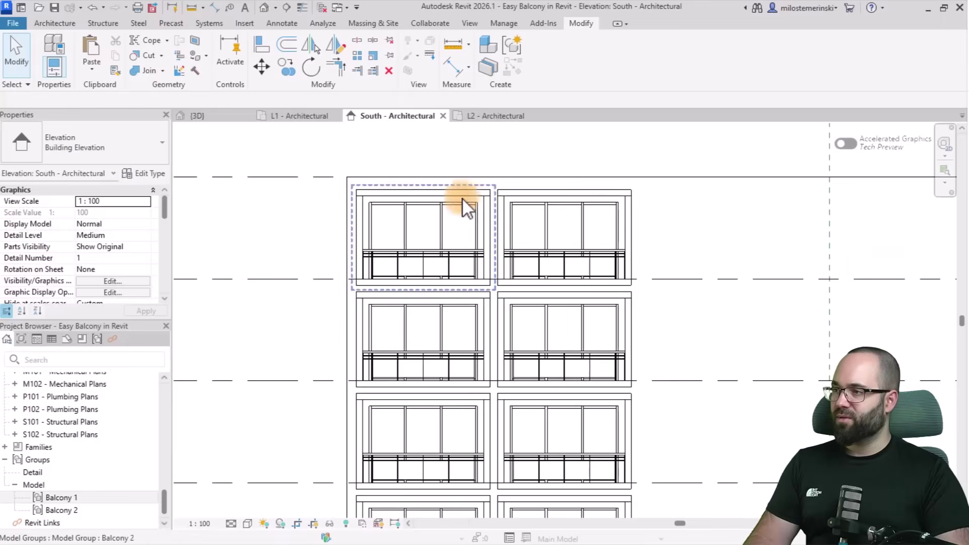
# In the 3D view, delete the ground-floor Balcony 1 group on L1.
pyautogui.click(214, 120)
pyautogui.keyDown('shift'); pyautogui.moveTo(544, 258); pyautogui.dragTo(575, 274, button='middle'); pyautogui.keyUp('shift')
pyautogui.scroll(2, 408, 375)
pyautogui.click(423, 434)
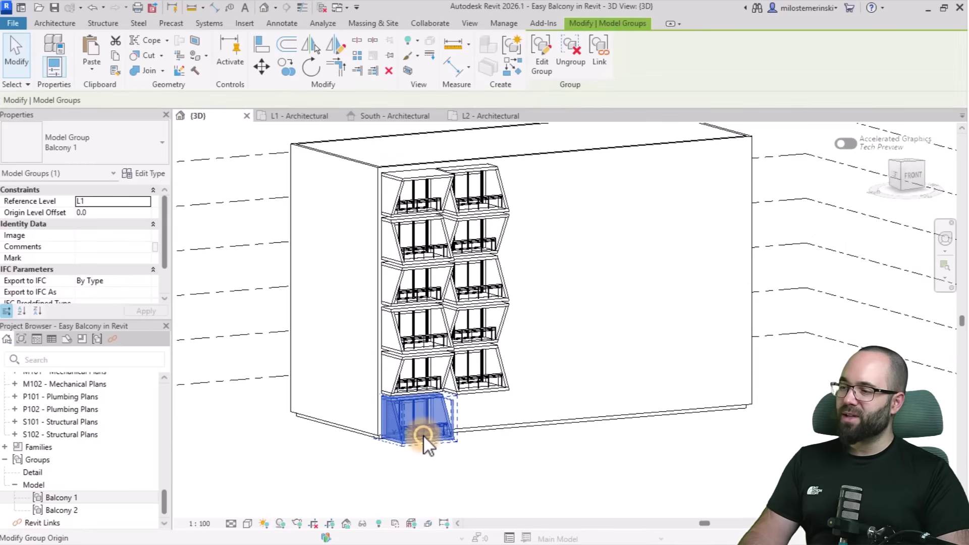
pyautogui.press('Delete')
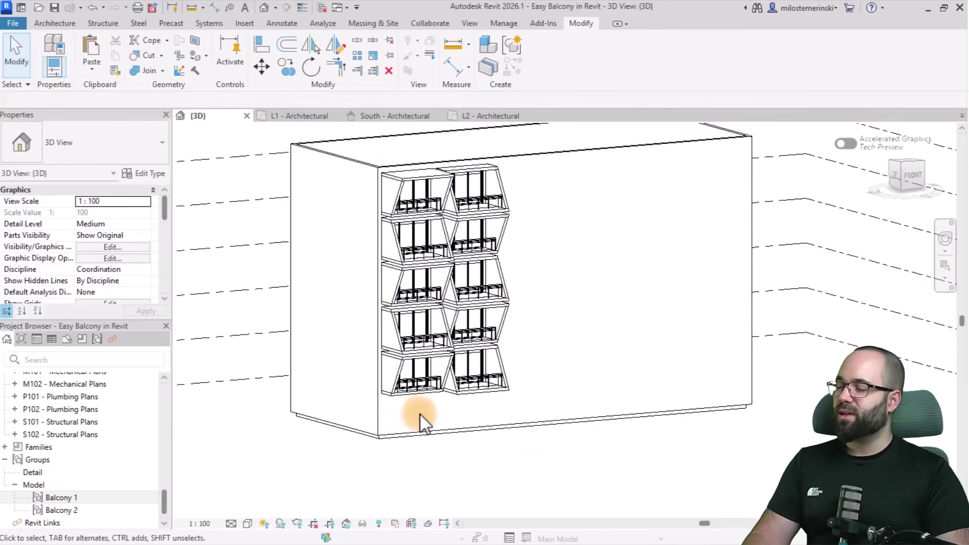
pyautogui.keyDown('shift'); pyautogui.moveTo(454, 443); pyautogui.dragTo(407, 415, button='middle'); pyautogui.keyUp('shift')
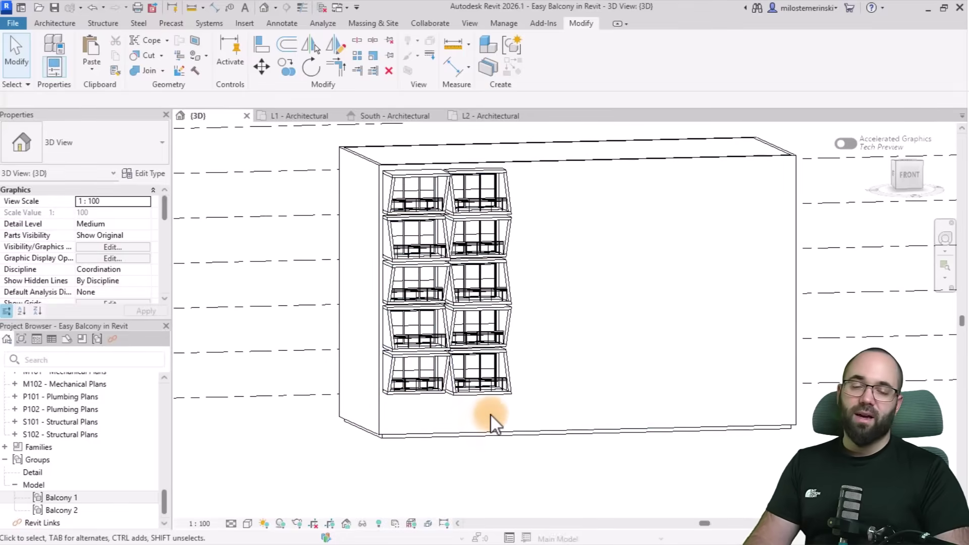
pyautogui.keyDown('shift'); pyautogui.moveTo(491, 419); pyautogui.dragTo(461, 396, button='middle'); pyautogui.keyUp('shift')
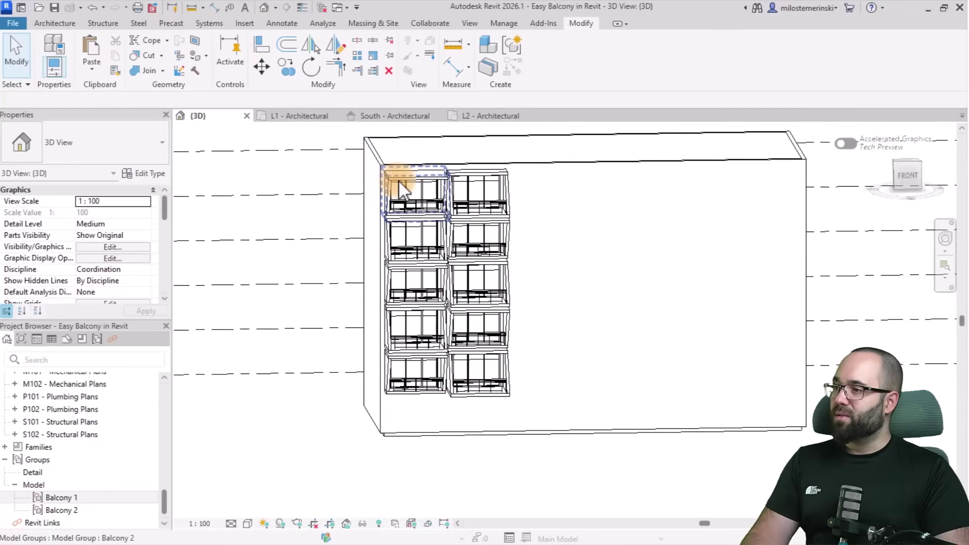
# In the South elevation, copy all ten balcony groups sideways along level L6 to form the third and fourth columns beside the existing two.
pyautogui.moveTo(364, 178); pyautogui.dragTo(594, 429)
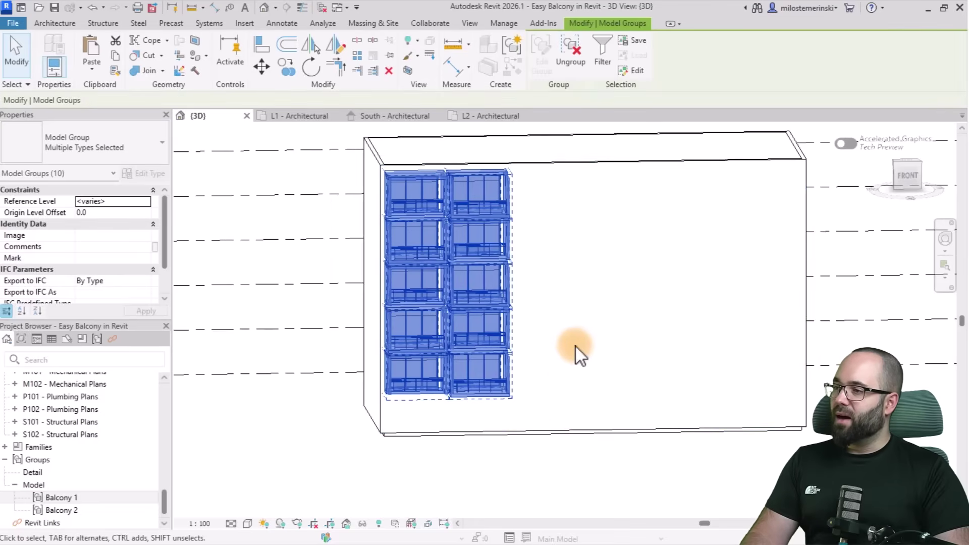
pyautogui.keyDown('shift'); pyautogui.moveTo(575, 347); pyautogui.dragTo(426, 138, button='middle'); pyautogui.keyUp('shift')
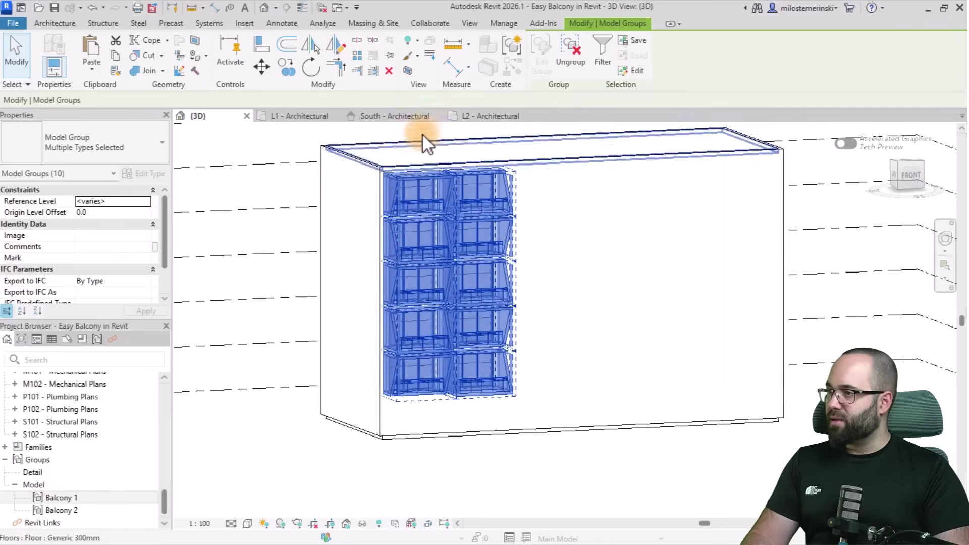
pyautogui.click(399, 115)
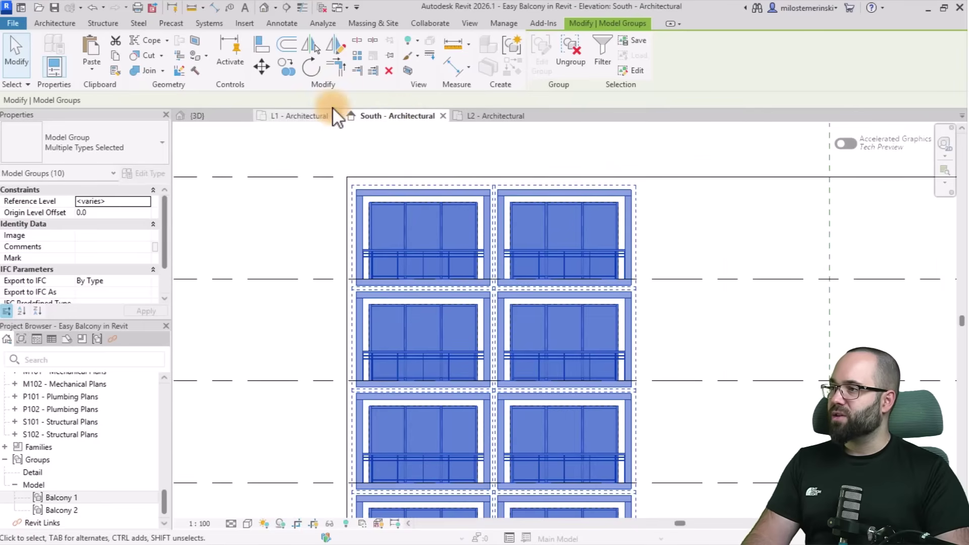
pyautogui.click(285, 70)
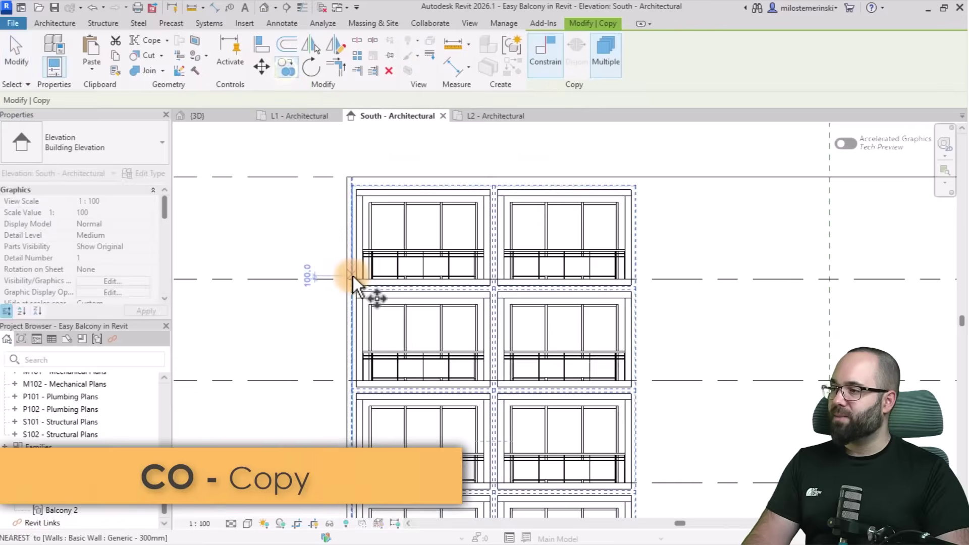
pyautogui.scroll(4, 353, 276)
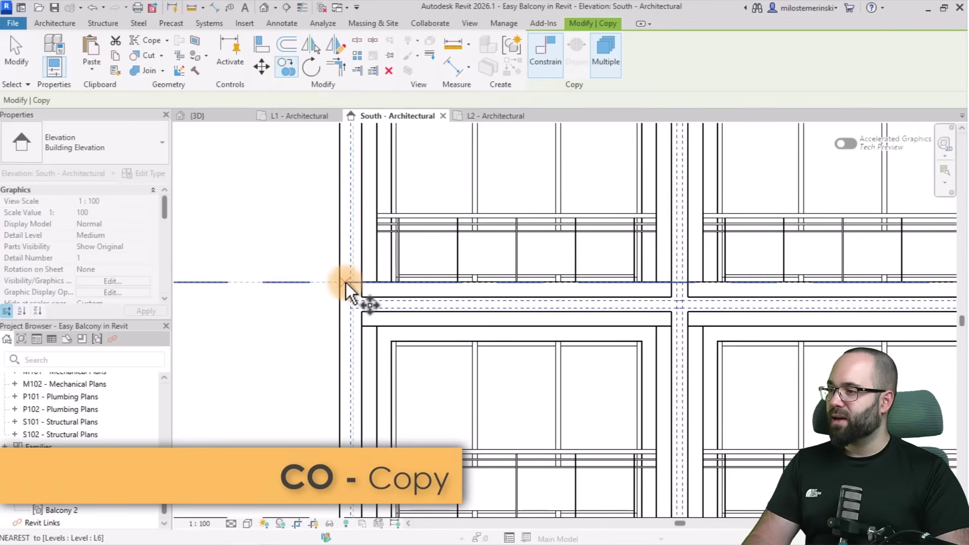
pyautogui.scroll(2, 347, 282)
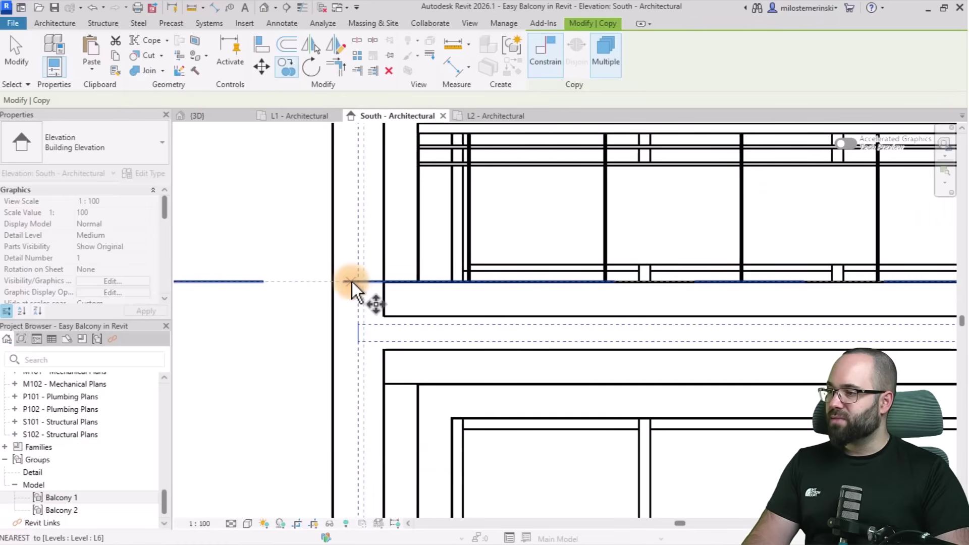
pyautogui.click(353, 282)
pyautogui.scroll(-5, 289, 299)
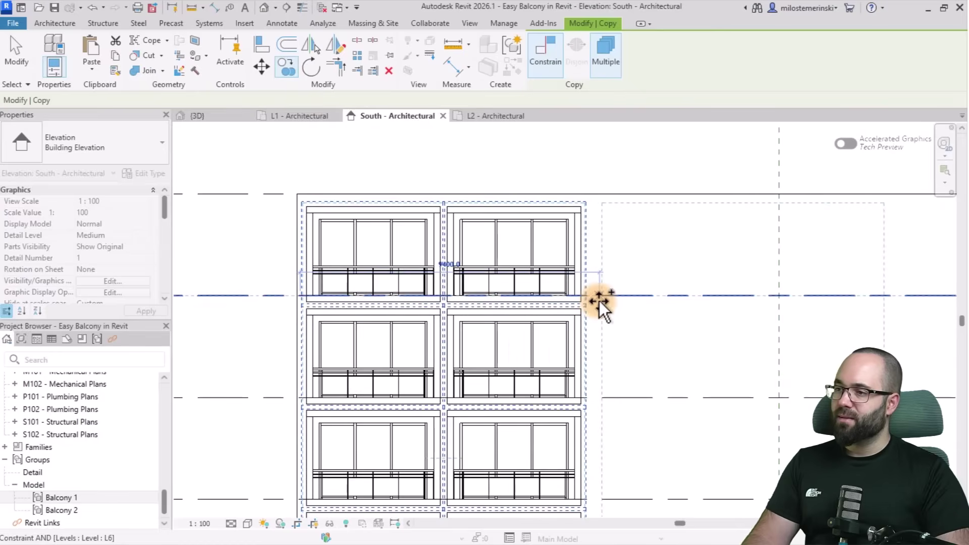
pyautogui.scroll(5, 602, 303)
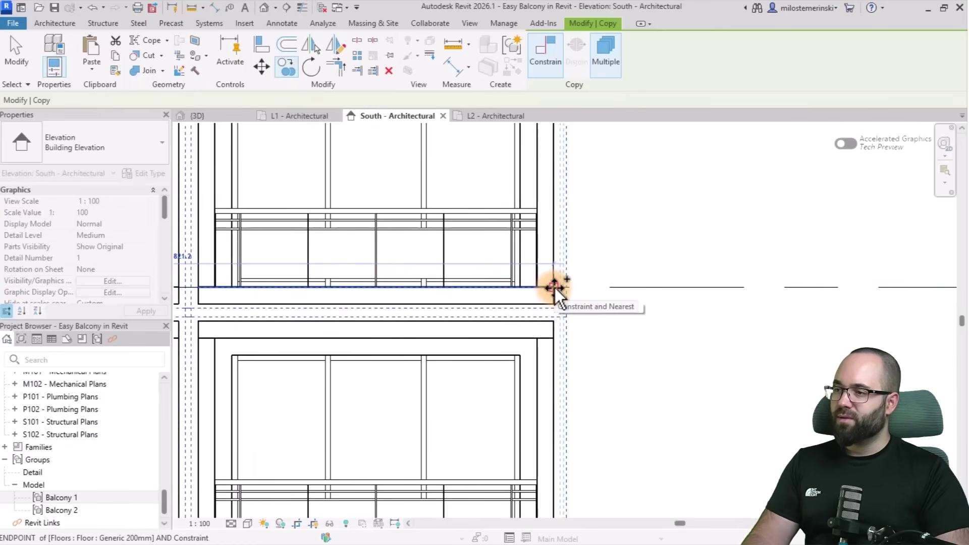
pyautogui.click(554, 288)
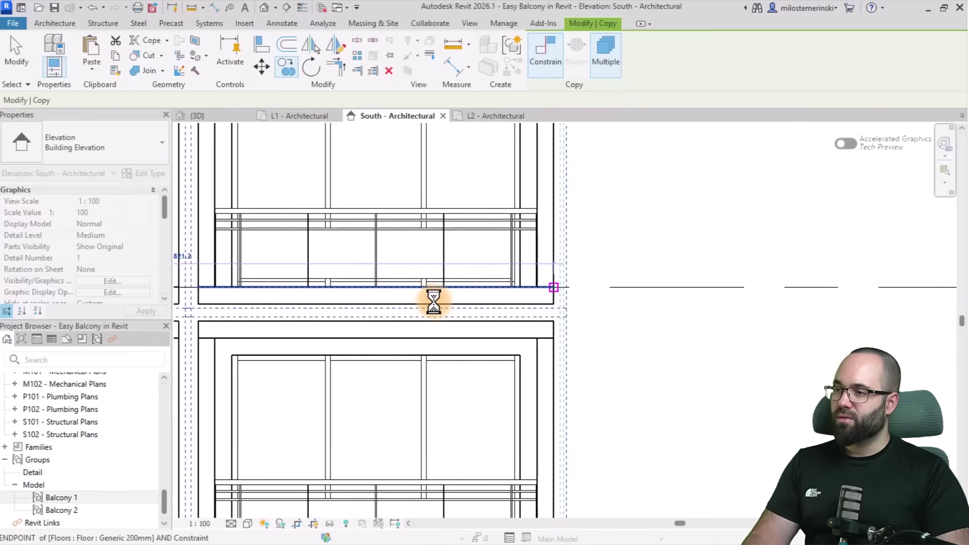
# Place another copy of the ten balcony groups beside the fourth column to form columns five and six, and end the copying.
pyautogui.scroll(-5, 372, 270)
pyautogui.scroll(4, 667, 268)
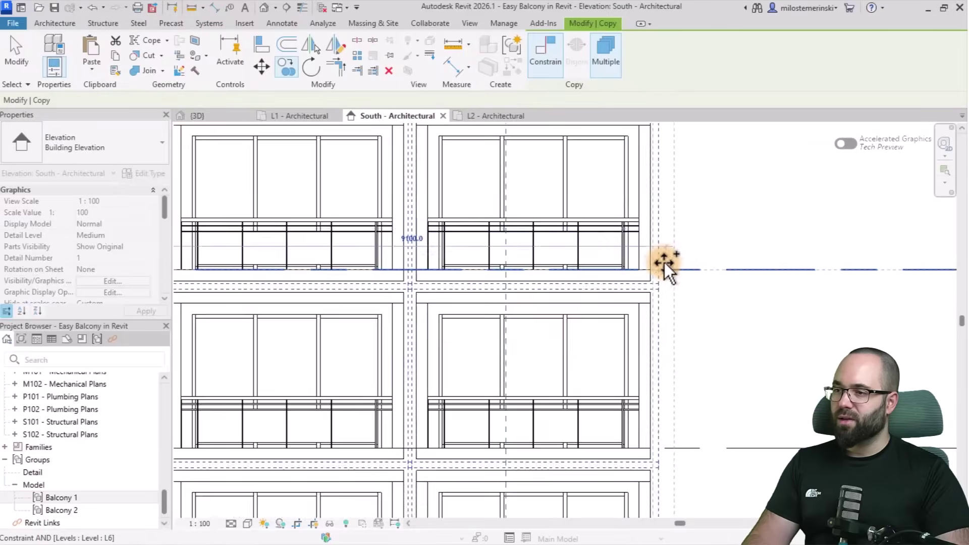
pyautogui.scroll(2, 666, 267)
pyautogui.click(651, 267)
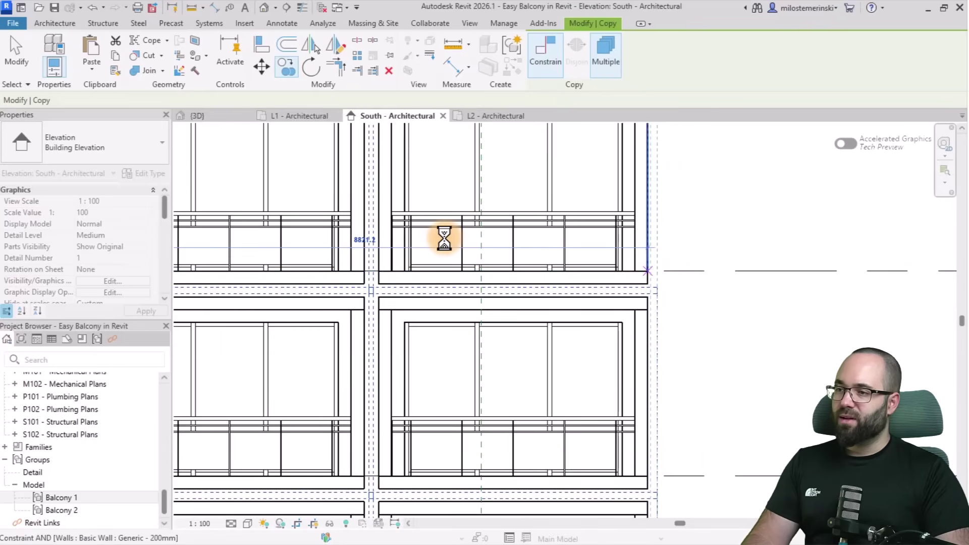
pyautogui.scroll(-5, 444, 238)
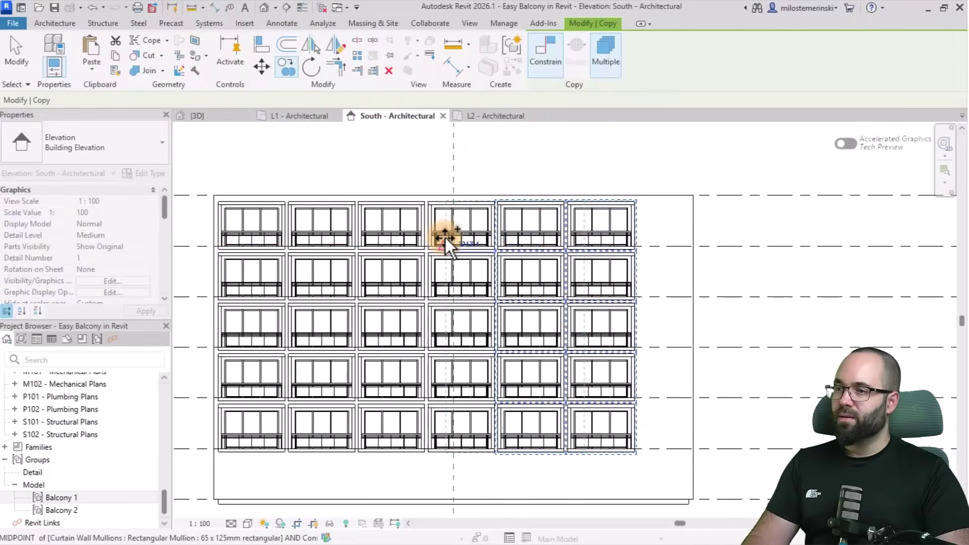
pyautogui.press('Escape')
pyautogui.press('Escape')
pyautogui.scroll(-4, 680, 255)
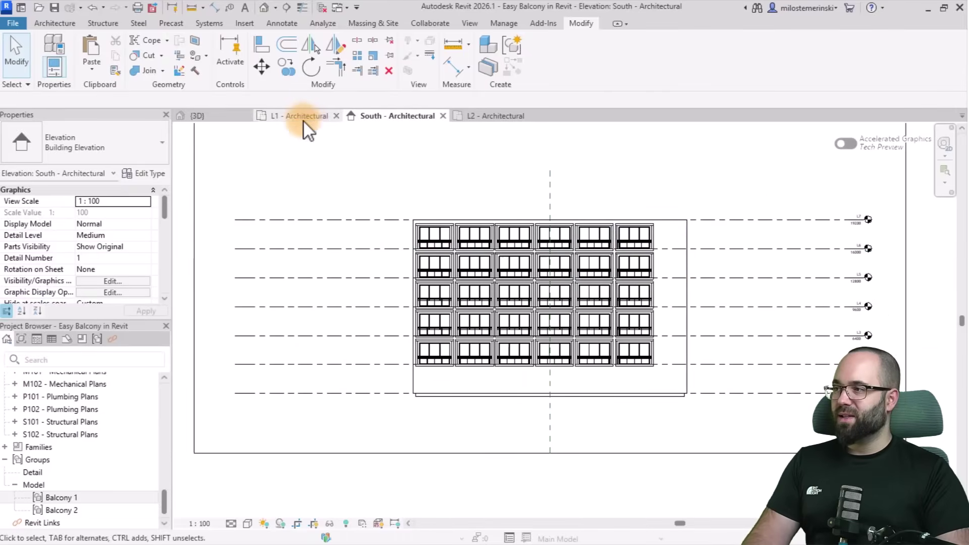
# Examine the alternating balcony pattern across the whole facade in the 3D view, from several angles and close up.
pyautogui.click(213, 119)
pyautogui.keyDown('shift'); pyautogui.moveTo(713, 300); pyautogui.dragTo(696, 366, button='middle'); pyautogui.keyUp('shift')
pyautogui.click(691, 208)
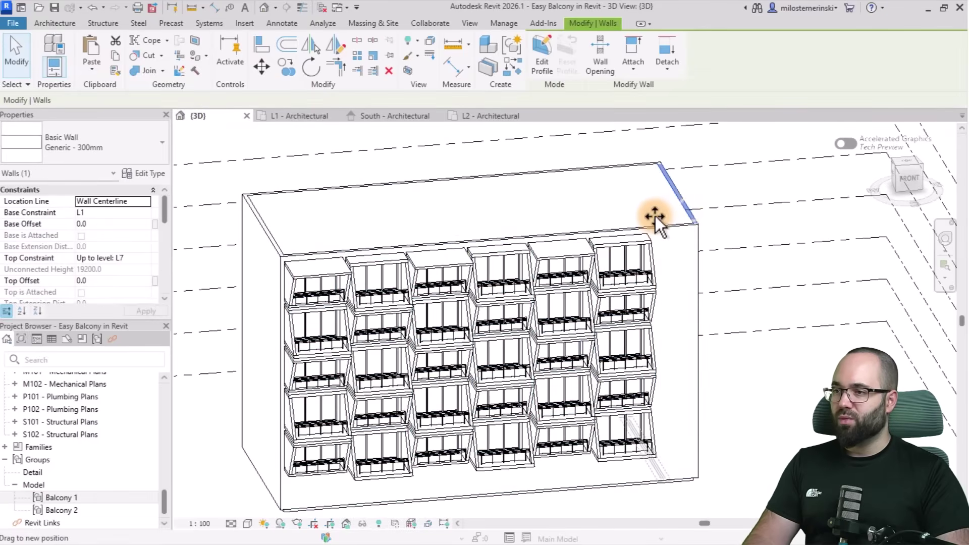
pyautogui.keyDown('shift'); pyautogui.moveTo(651, 217); pyautogui.dragTo(714, 244, button='middle'); pyautogui.keyUp('shift')
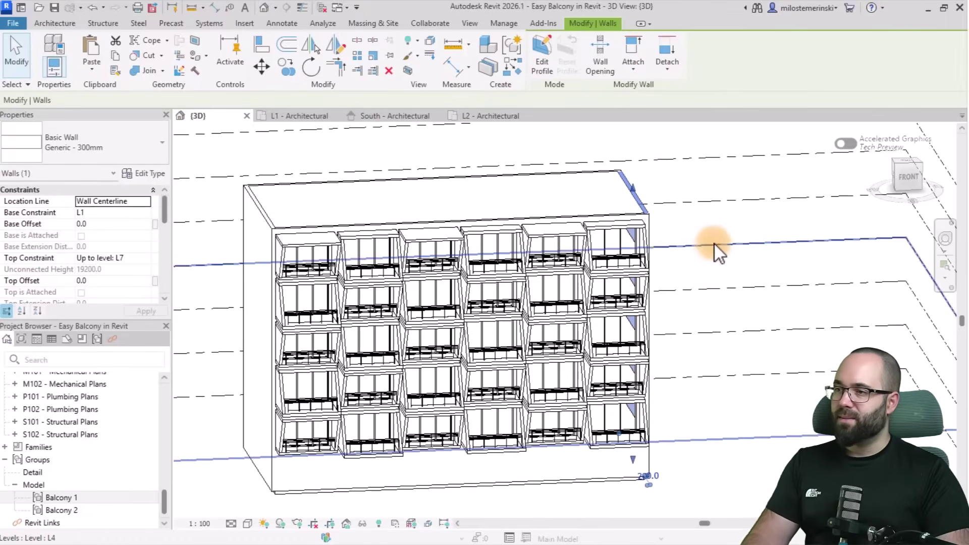
pyautogui.click(694, 225)
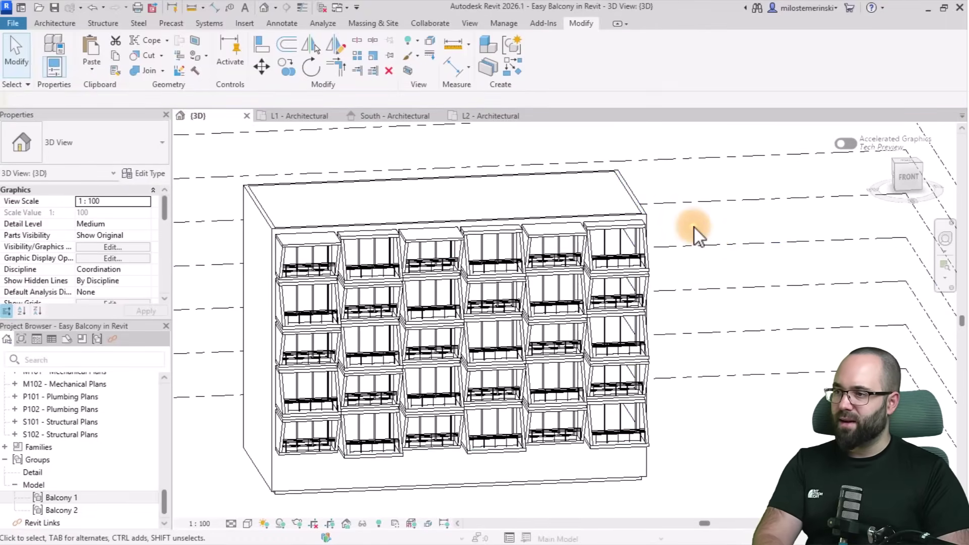
pyautogui.keyDown('shift'); pyautogui.moveTo(739, 355); pyautogui.dragTo(635, 323, button='middle'); pyautogui.keyUp('shift')
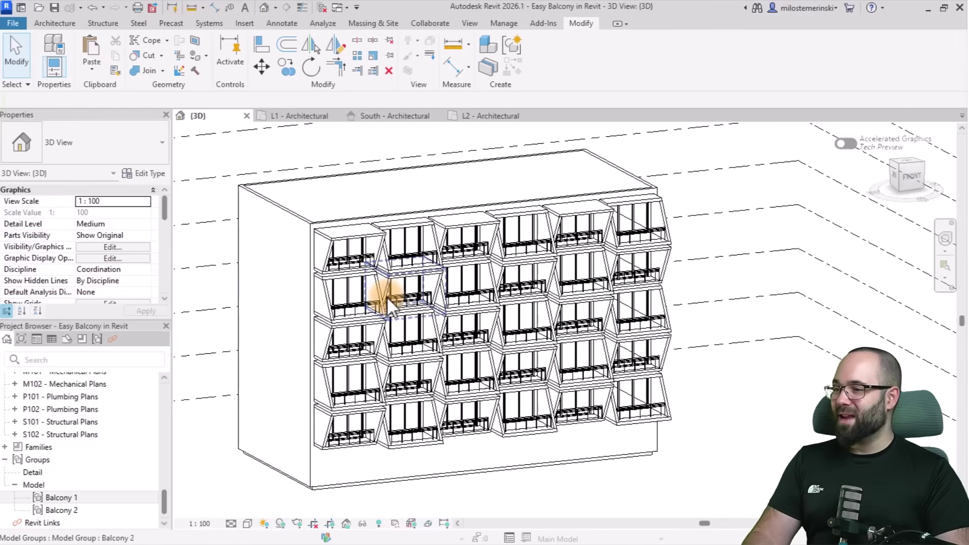
pyautogui.scroll(4, 378, 417)
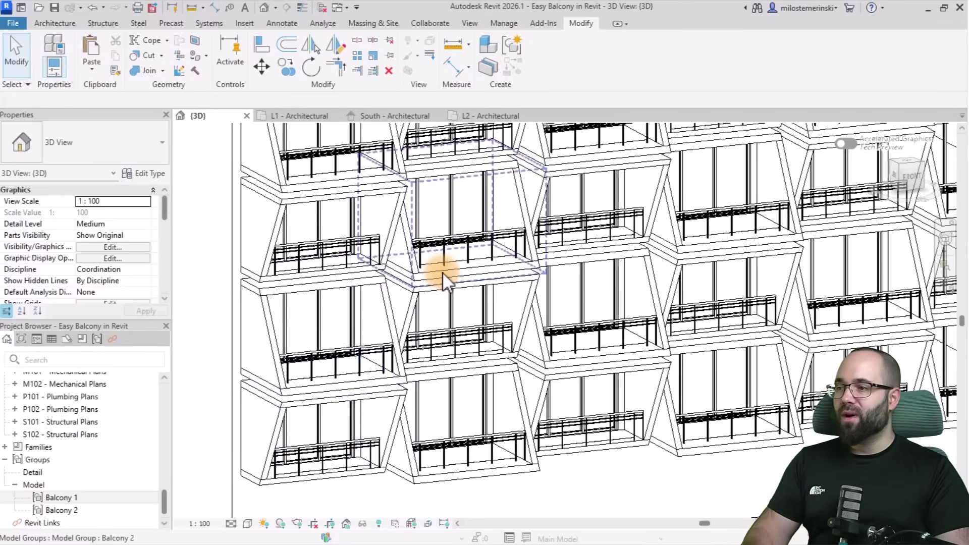
pyautogui.scroll(-5, 443, 283)
pyautogui.keyDown('shift'); pyautogui.moveTo(444, 353); pyautogui.dragTo(437, 477, button='middle'); pyautogui.keyUp('shift')
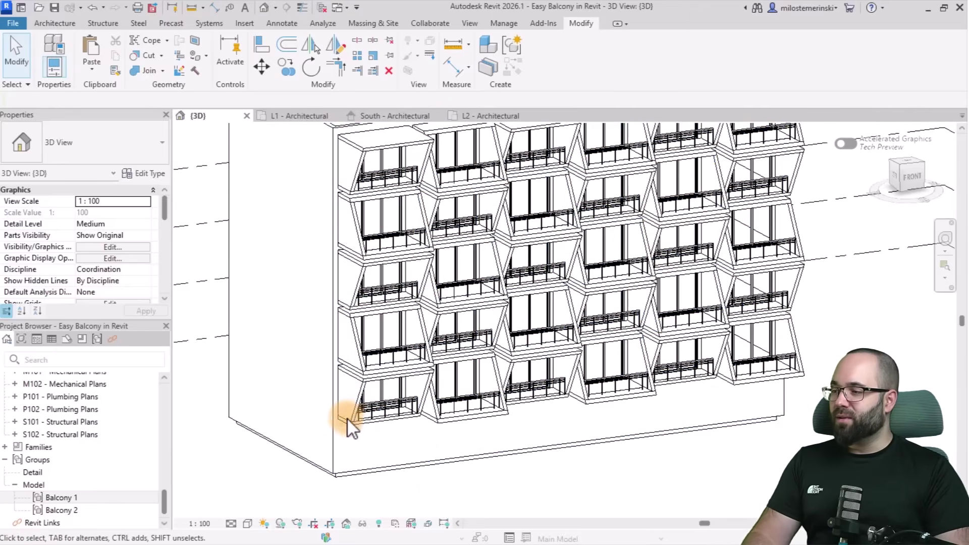
pyautogui.moveTo(385, 470); pyautogui.dragTo(385, 482, button='middle')
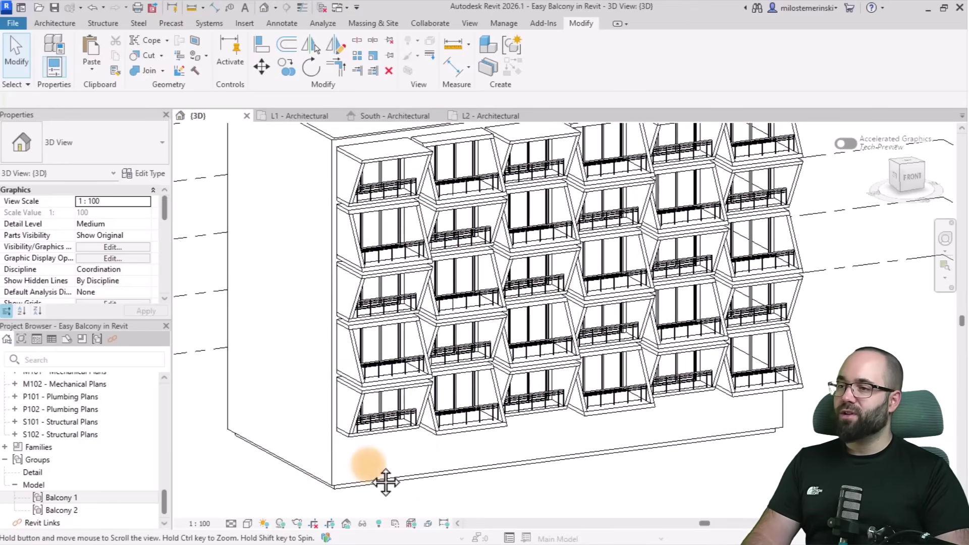
pyautogui.scroll(-3, 404, 426)
pyautogui.scroll(3, 401, 427)
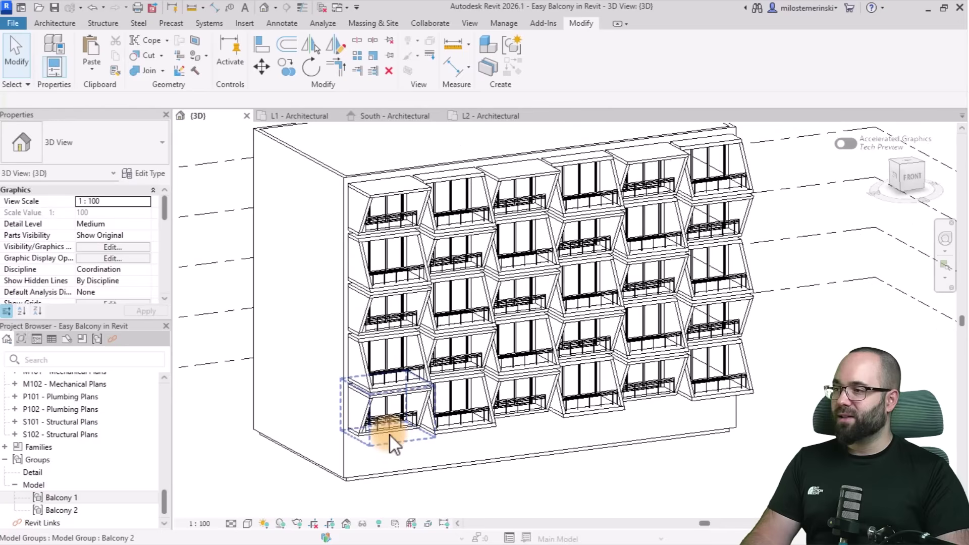
# Open the structure layer's material choice for the top corner balcony's Generic - 200mm side wall type and search the materials for "brick".
pyautogui.click(350, 202)
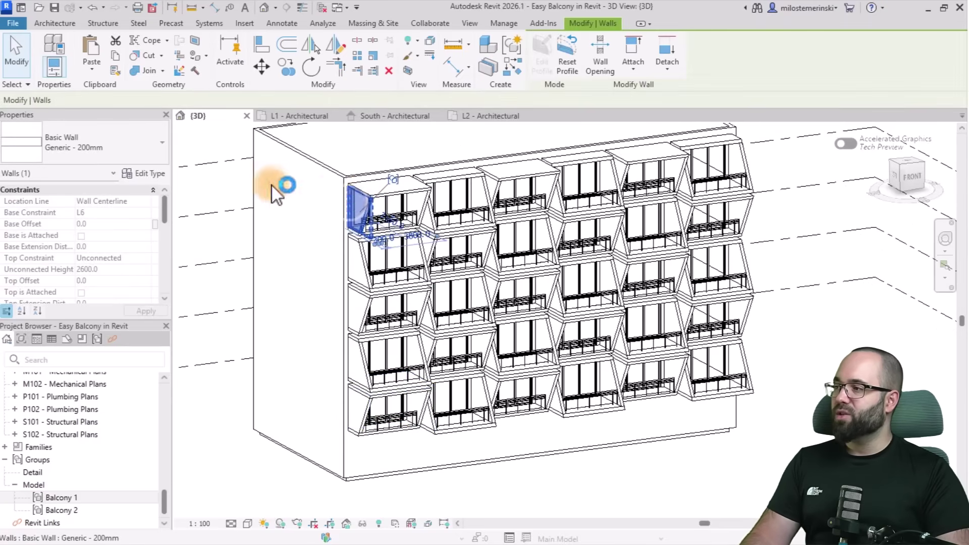
pyautogui.click(138, 174)
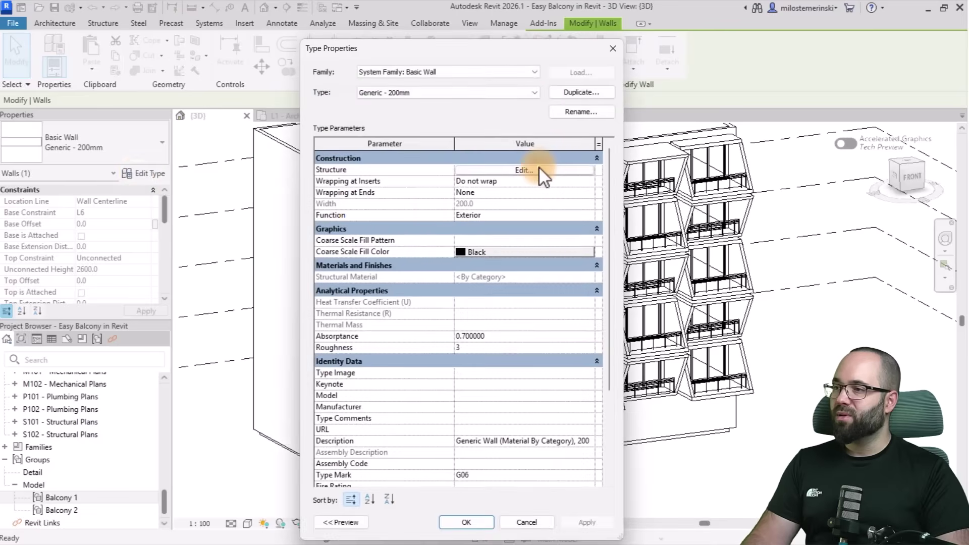
pyautogui.click(537, 171)
pyautogui.click(448, 178)
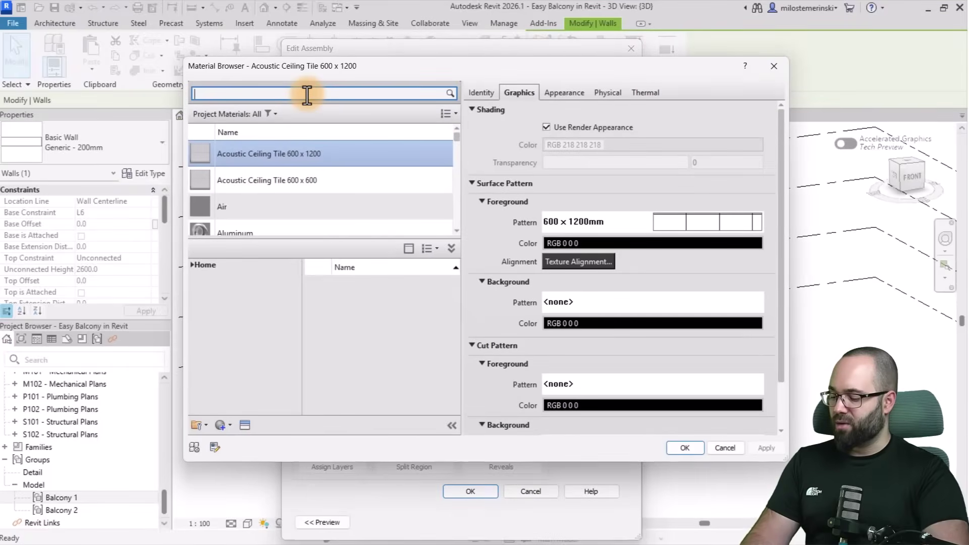
pyautogui.write('brick')
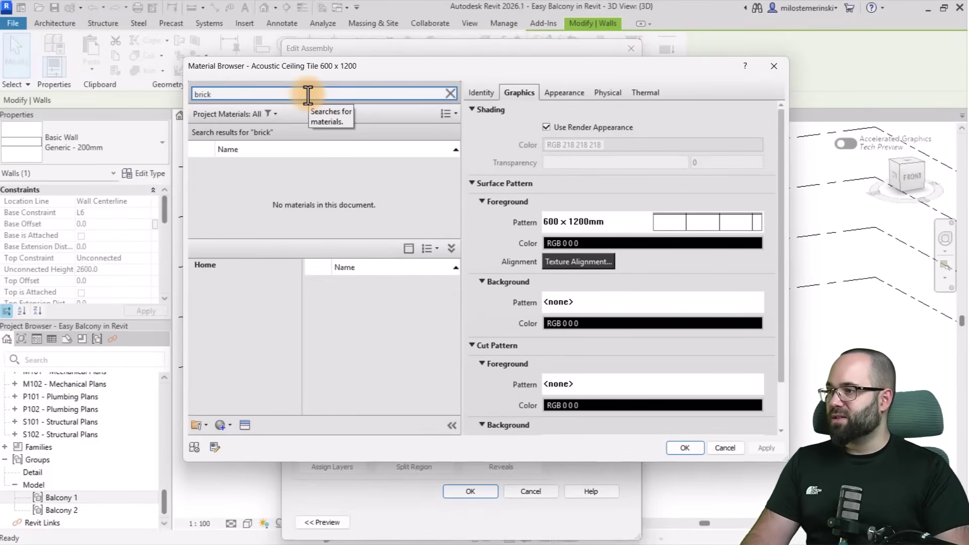
# Add Brick, Norman from the material library to the project and assign it to the wall type's structure layer.
pyautogui.click(287, 168)
pyautogui.scroll(-3, 353, 341)
pyautogui.click(353, 336)
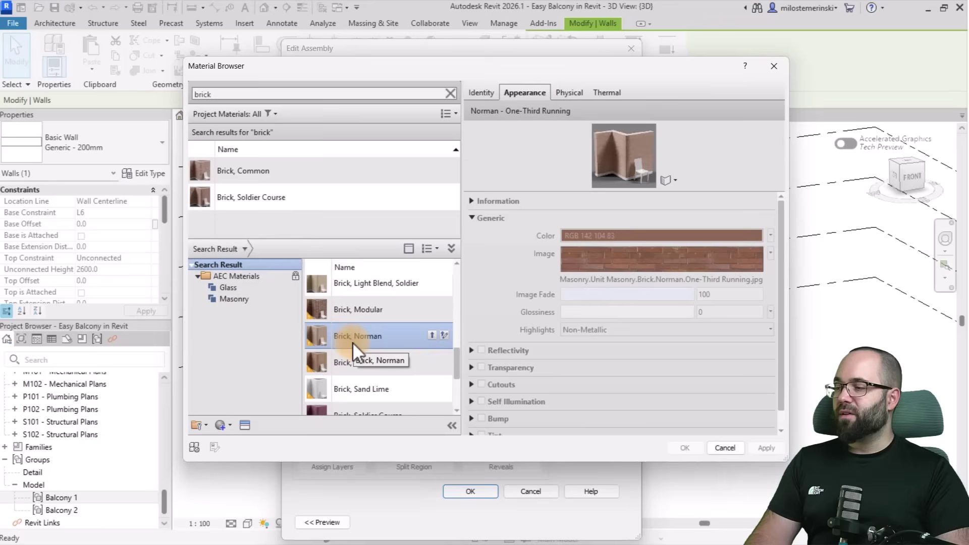
pyautogui.click(434, 335)
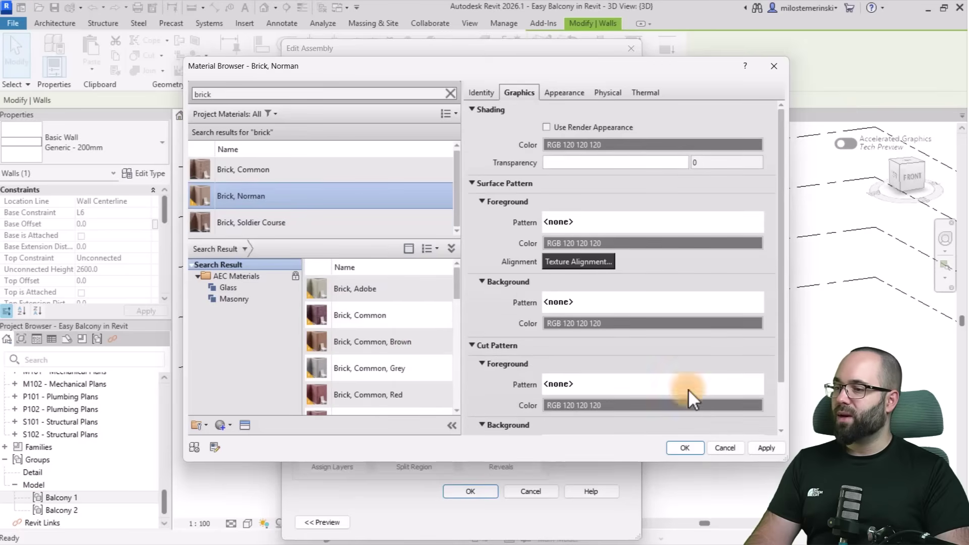
pyautogui.click(690, 448)
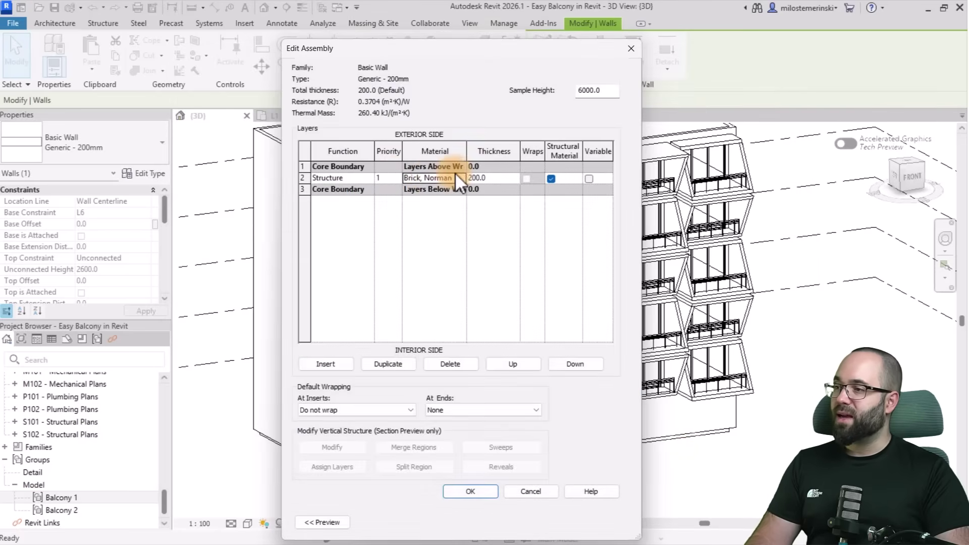
# Copy the material name Brick, Norman from the structure layer and accept the wall type changes.
pyautogui.moveTo(451, 179); pyautogui.dragTo(412, 182)
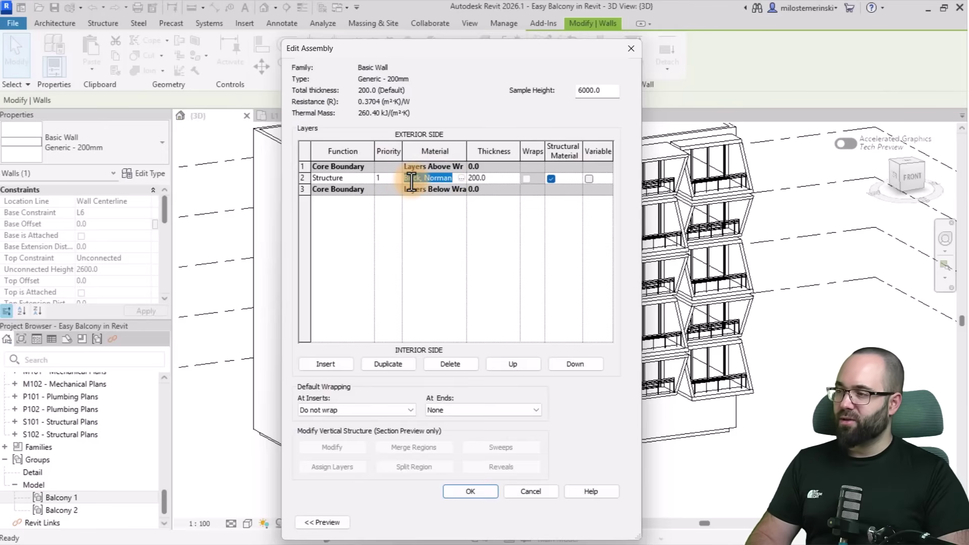
pyautogui.click(472, 492)
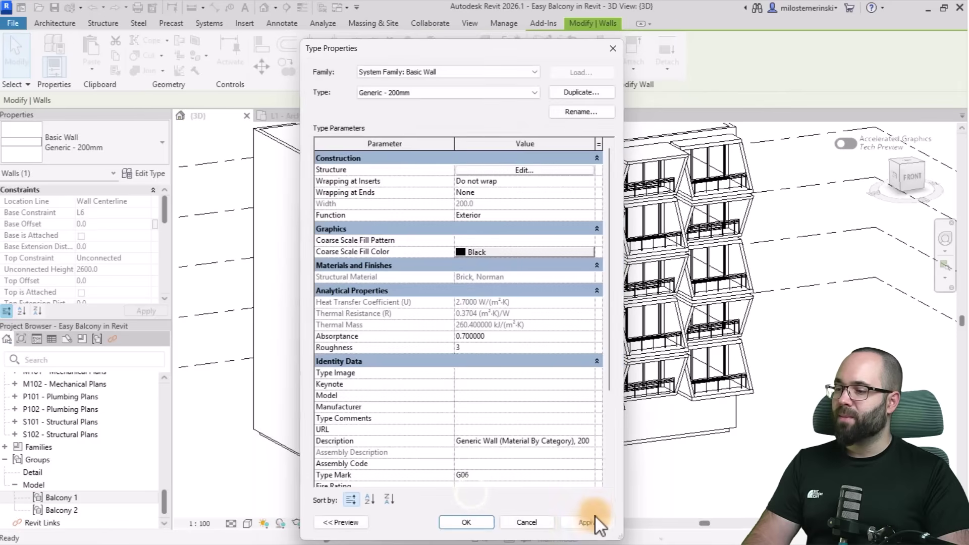
pyautogui.click(466, 522)
pyautogui.click(305, 316)
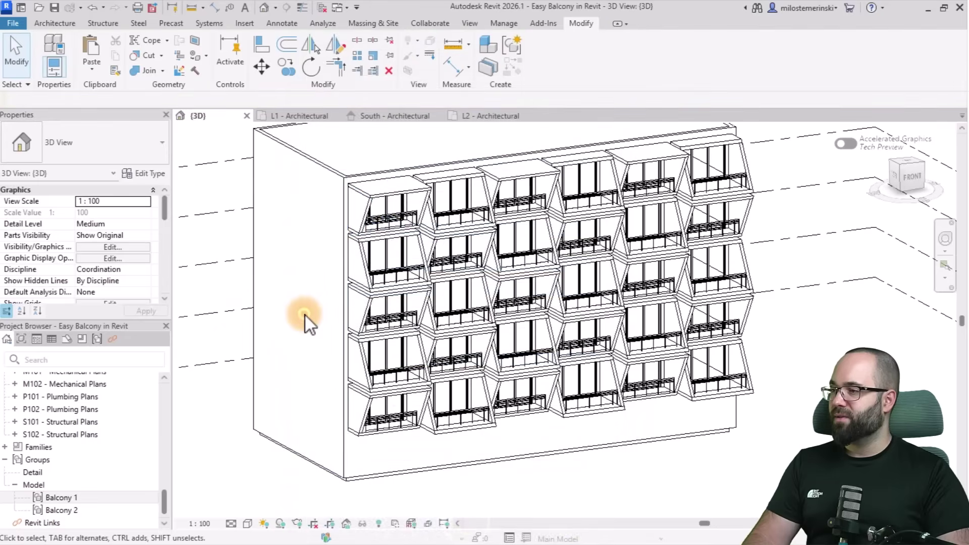
# Set the structure layer material of the balconies' Generic 200mm floor type to Brick, Norman and apply the type change.
pyautogui.click(392, 179)
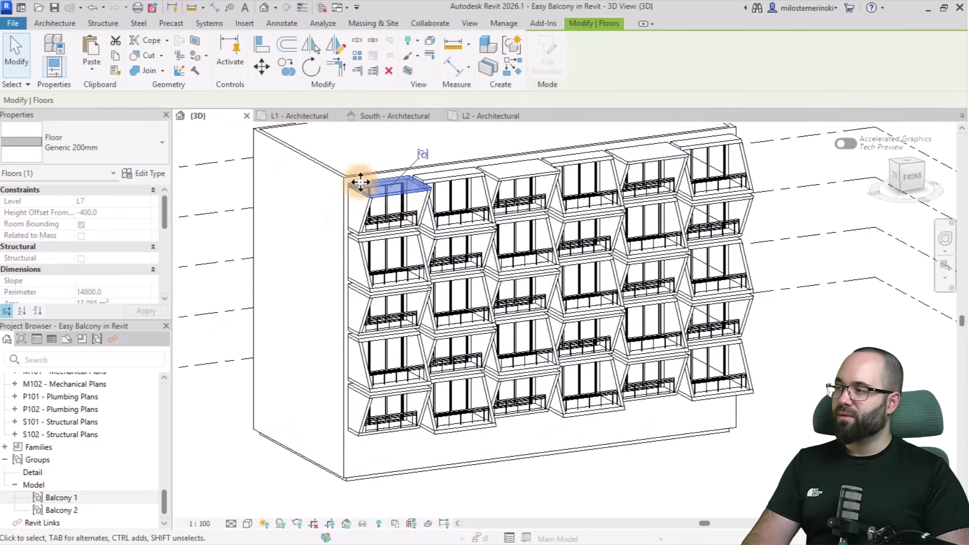
pyautogui.click(148, 173)
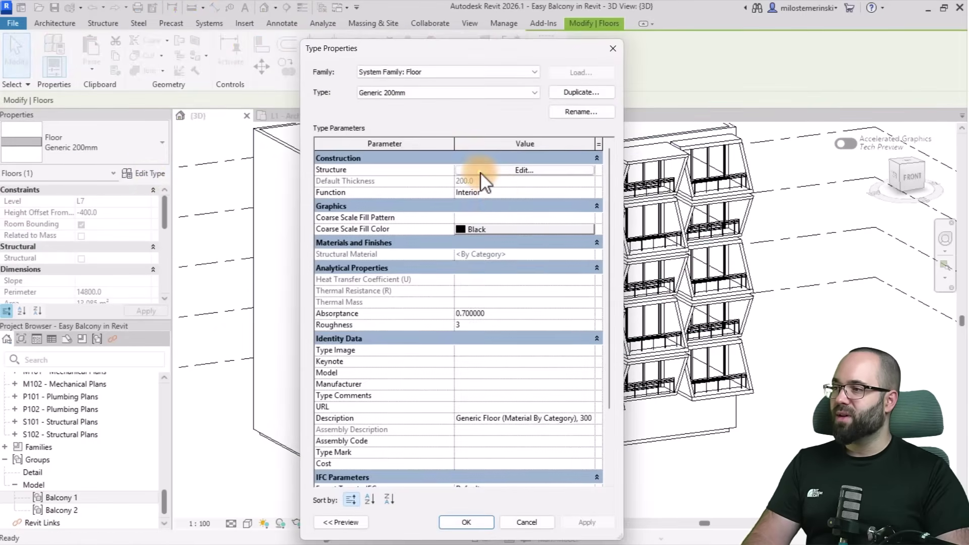
pyautogui.click(480, 171)
pyautogui.click(444, 178)
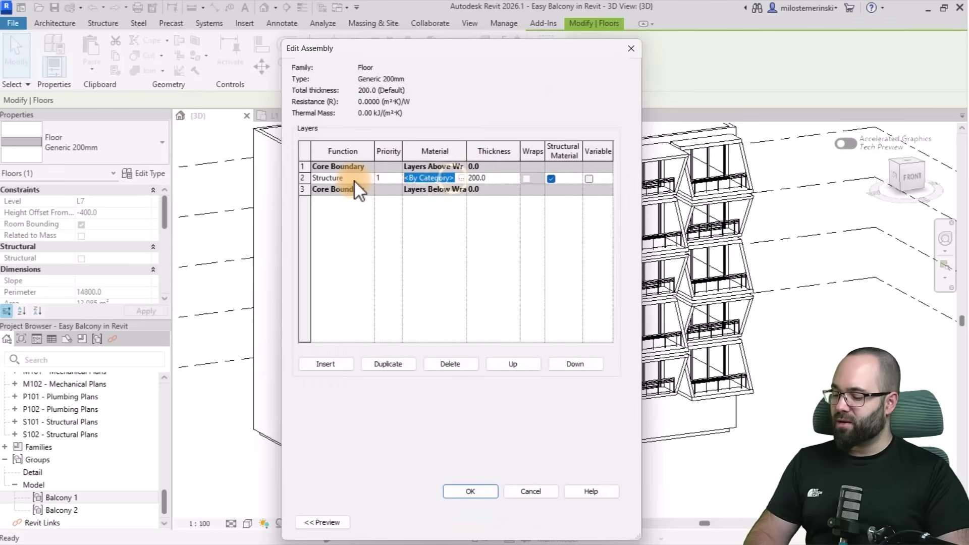
pyautogui.write('Brick, Norman')
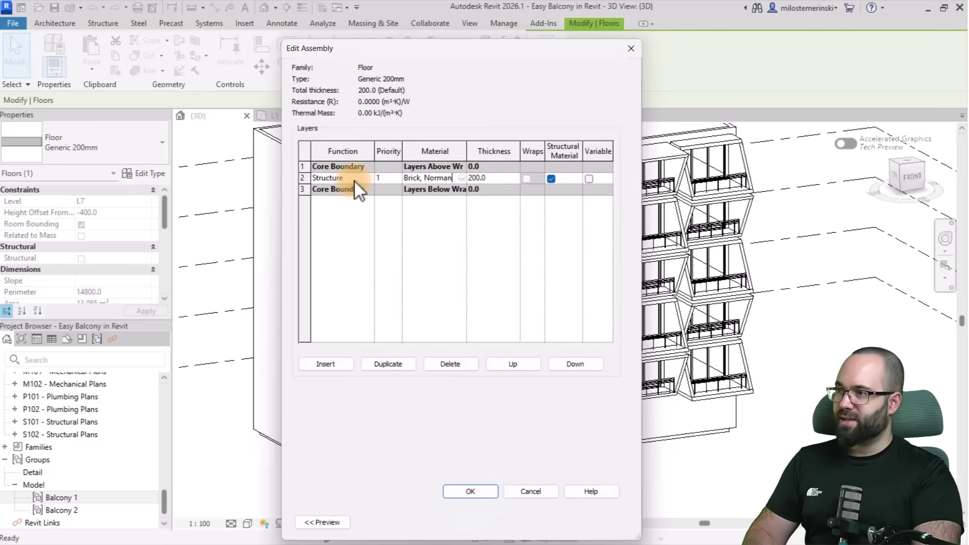
pyautogui.click(415, 258)
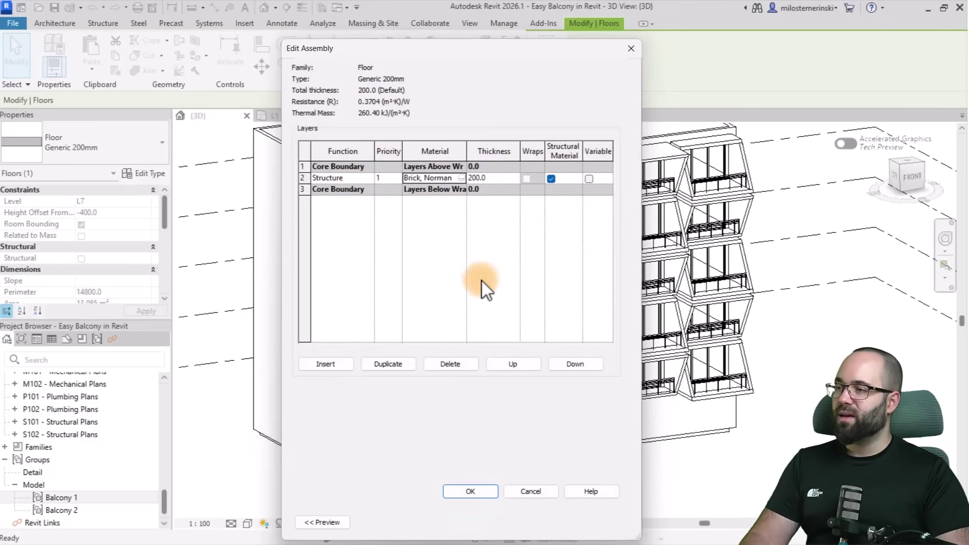
pyautogui.click(486, 495)
pyautogui.click(586, 522)
pyautogui.click(467, 522)
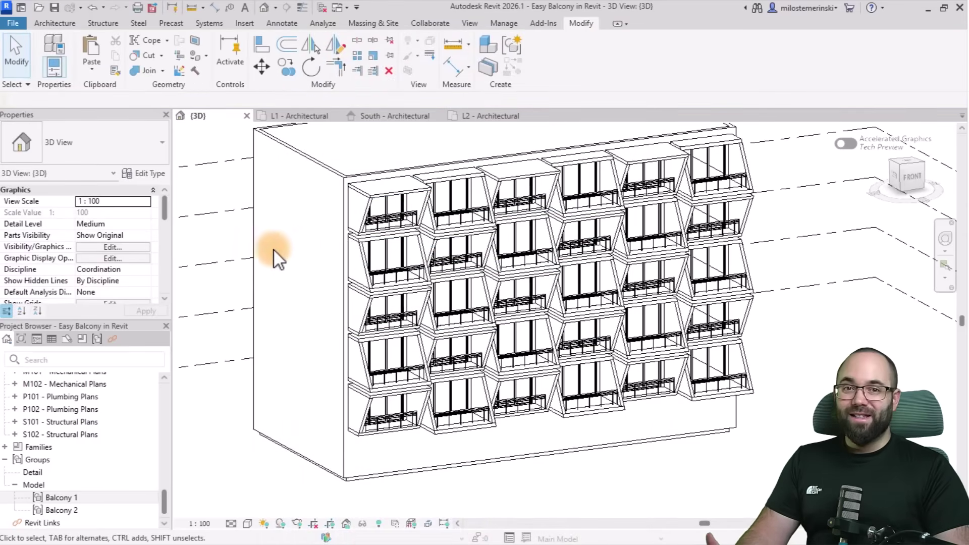
# Switch the 3D view to the Realistic visual style with shadows and inspect the brick balconies on the facade.
pyautogui.click(242, 514)
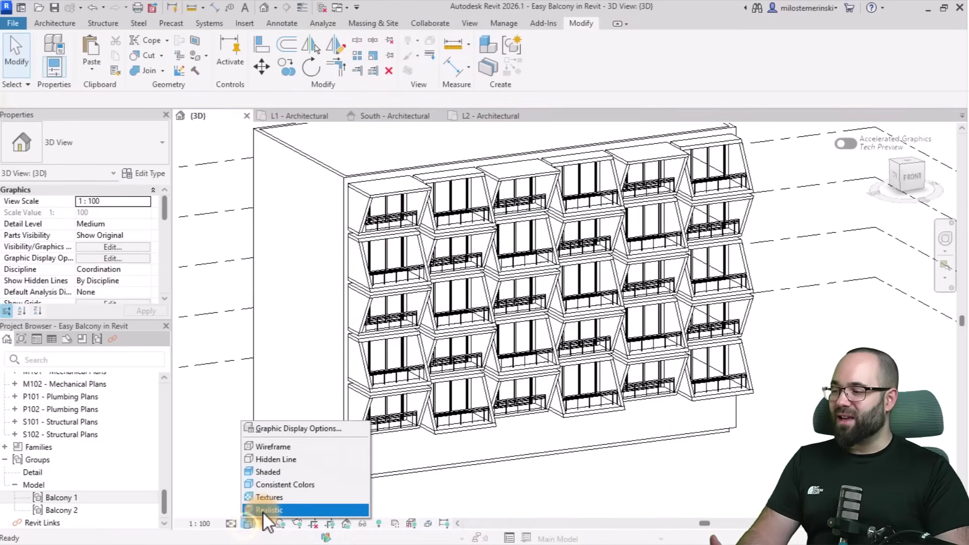
pyautogui.click(262, 511)
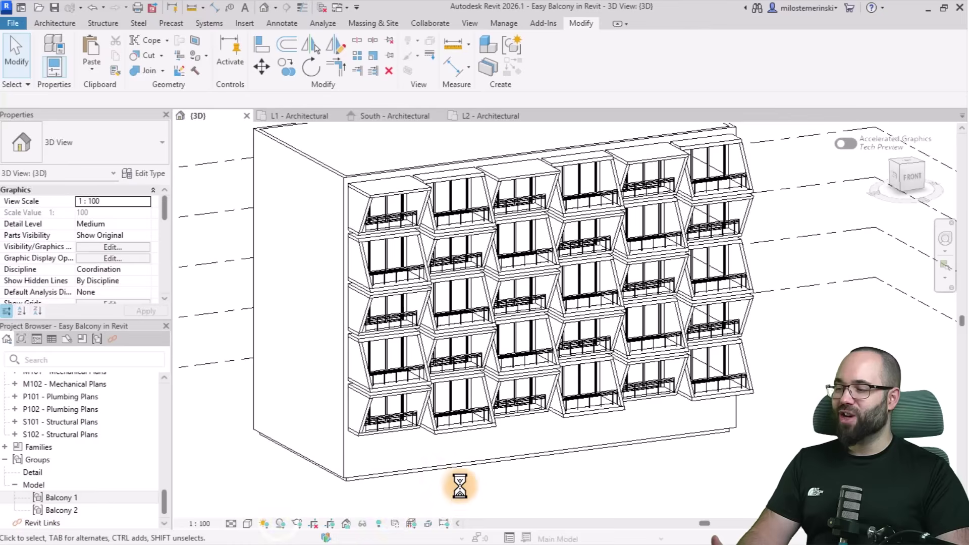
pyautogui.click(264, 524)
pyautogui.moveTo(537, 461); pyautogui.dragTo(559, 395, button='middle')
pyautogui.scroll(5, 606, 376)
pyautogui.keyDown('shift'); pyautogui.moveTo(638, 368); pyautogui.dragTo(251, 356, button='middle'); pyautogui.keyUp('shift')
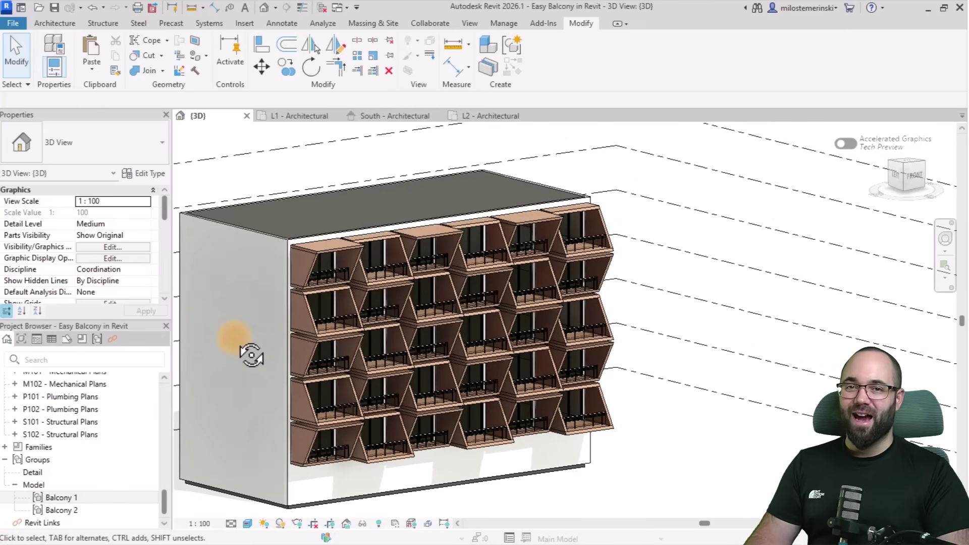